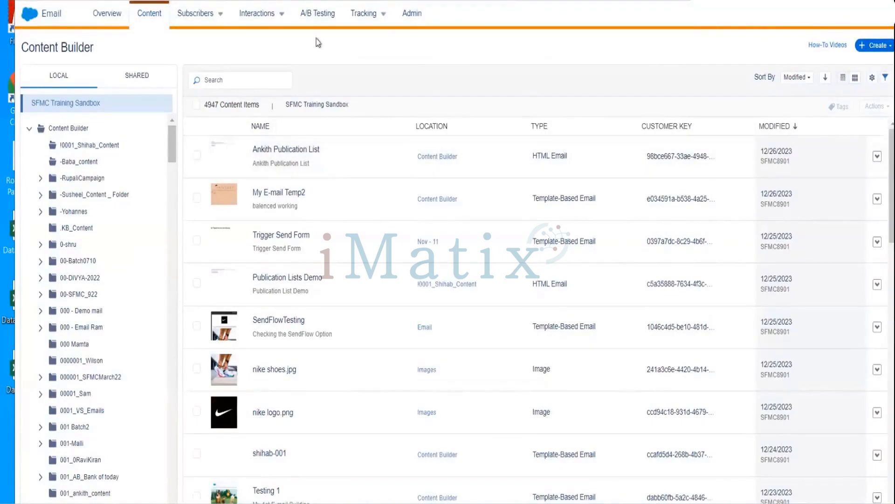
# Create a new A/B test and name it with the trainer's first name followed by "AB Testing Training".
pyautogui.click(311, 13)
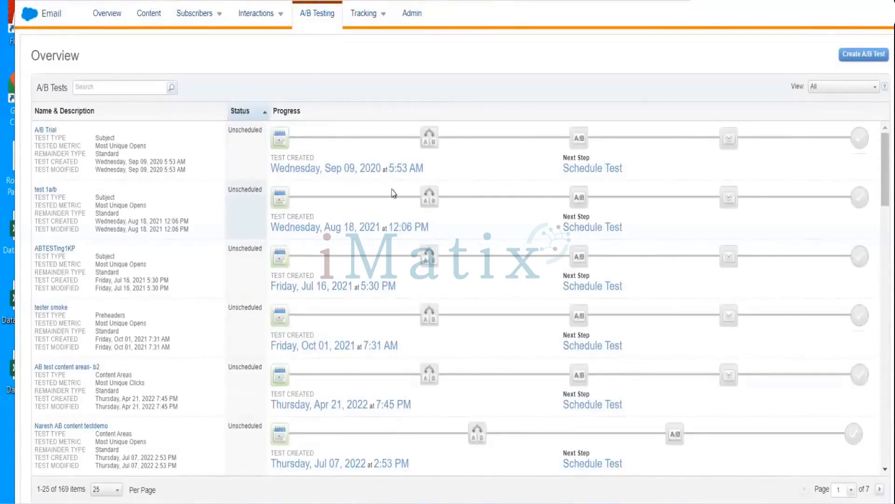
pyautogui.click(863, 58)
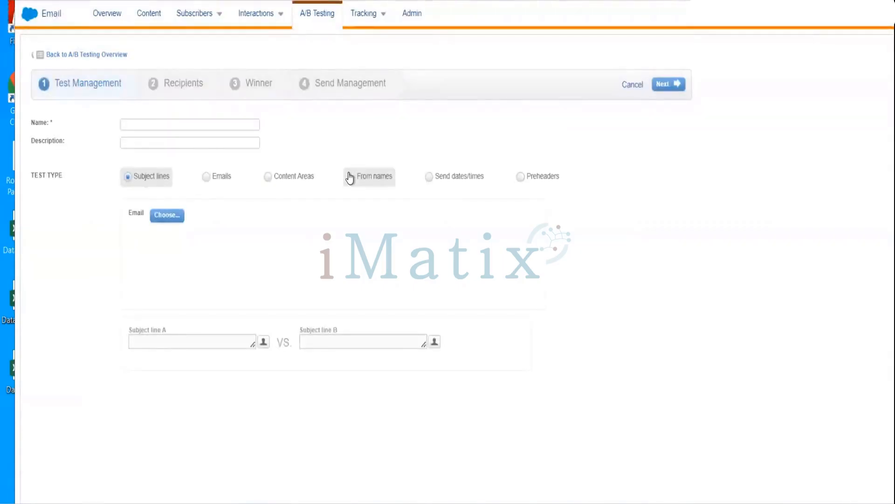
pyautogui.click(181, 123)
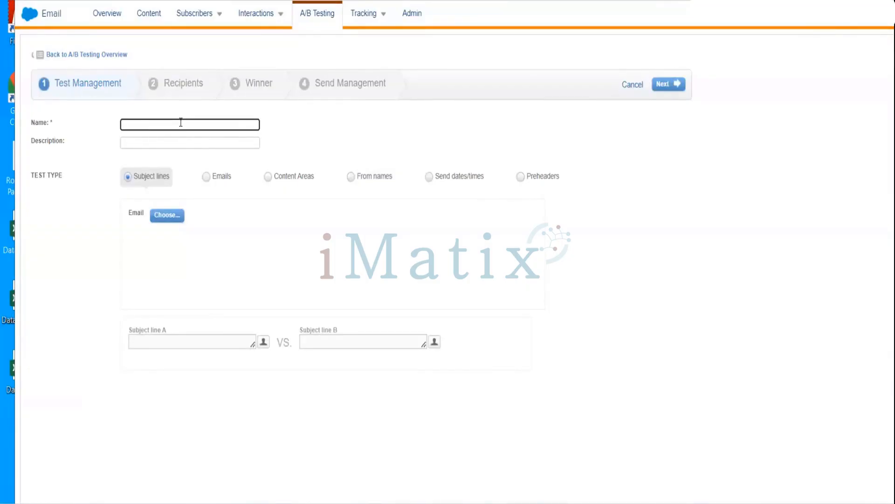
pyautogui.write('Ankith  ')
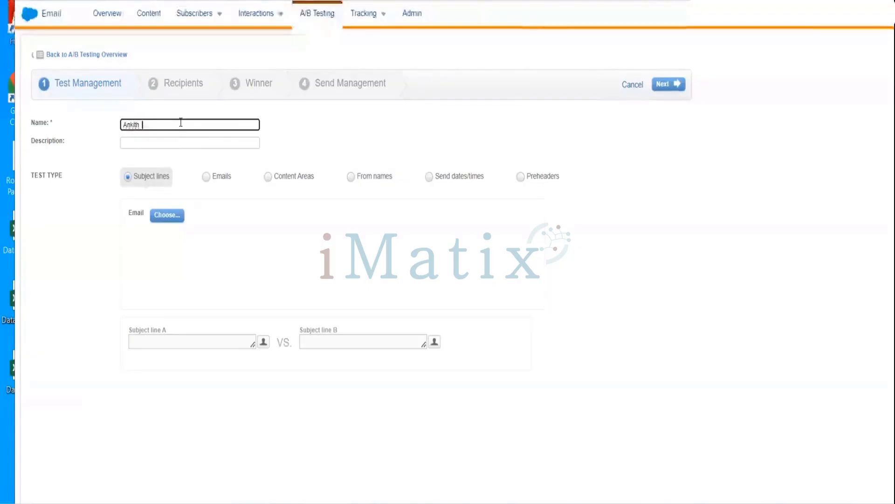
pyautogui.write('A')
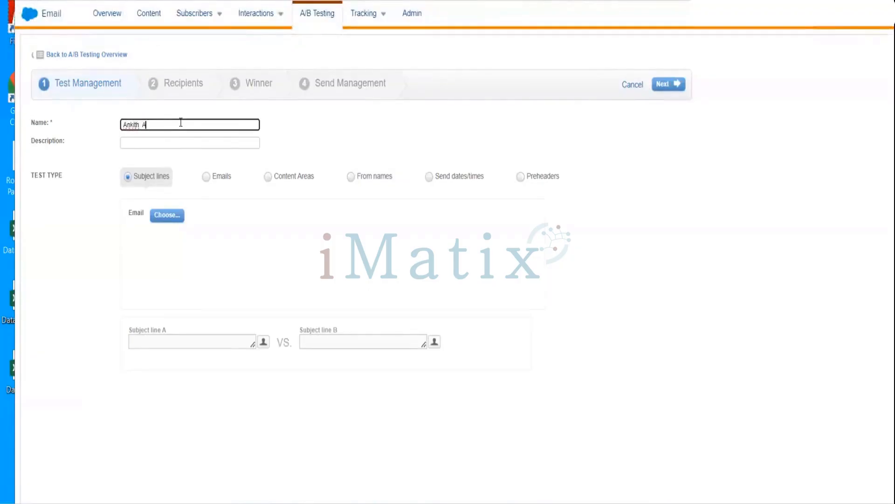
pyautogui.write('B')
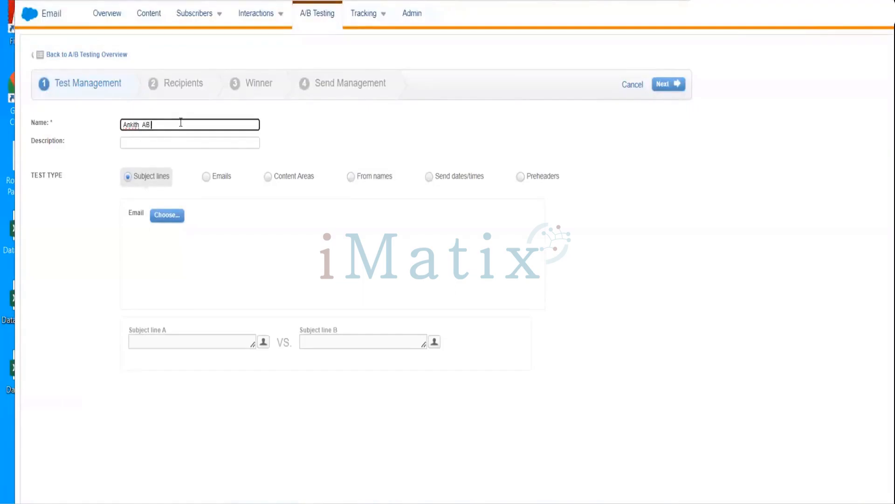
pyautogui.write(' Test')
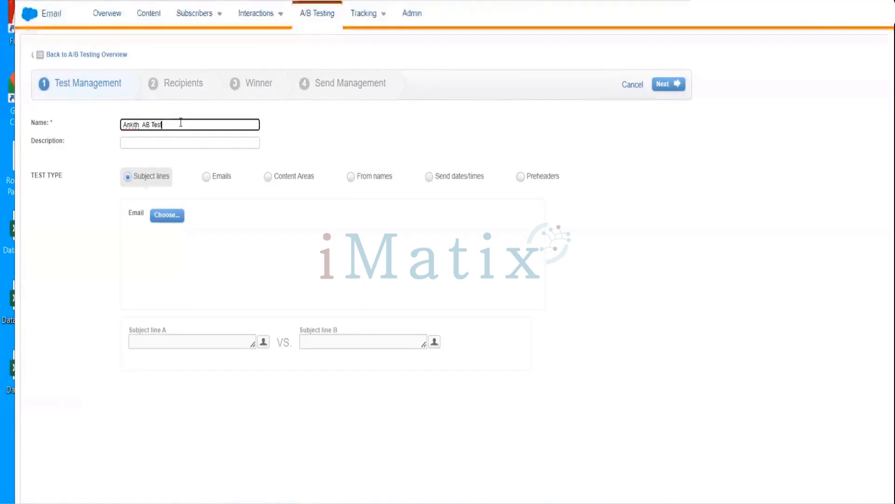
pyautogui.write('ing')
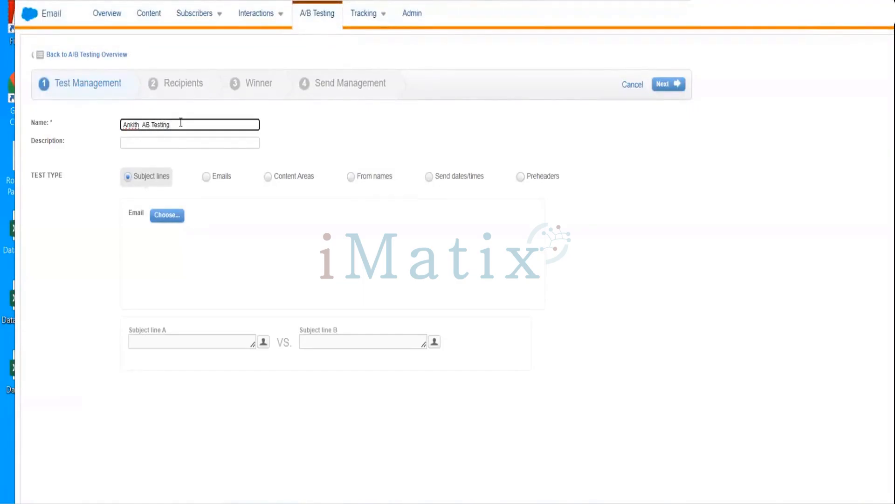
pyautogui.write(' Training')
pyautogui.click(192, 273)
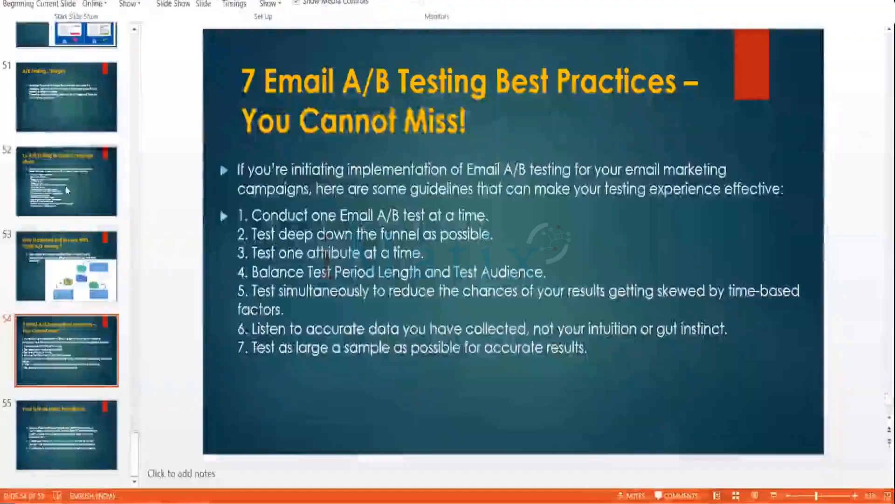
# Review the PowerPoint slides on email A/B testing, from the campaign ideas back to how A/B testing in email marketing works.
pyautogui.click(66, 189)
pyautogui.press('Up')
pyautogui.press('Up')
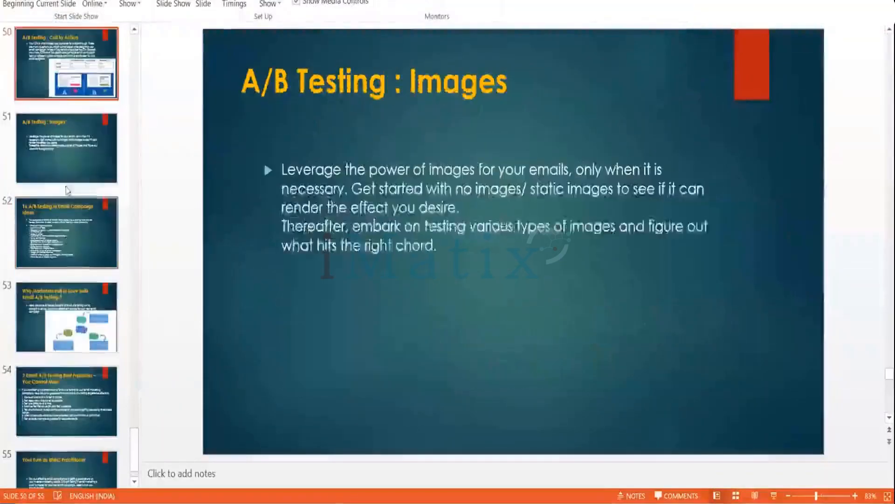
pyautogui.press('Up')
pyautogui.press('Up')
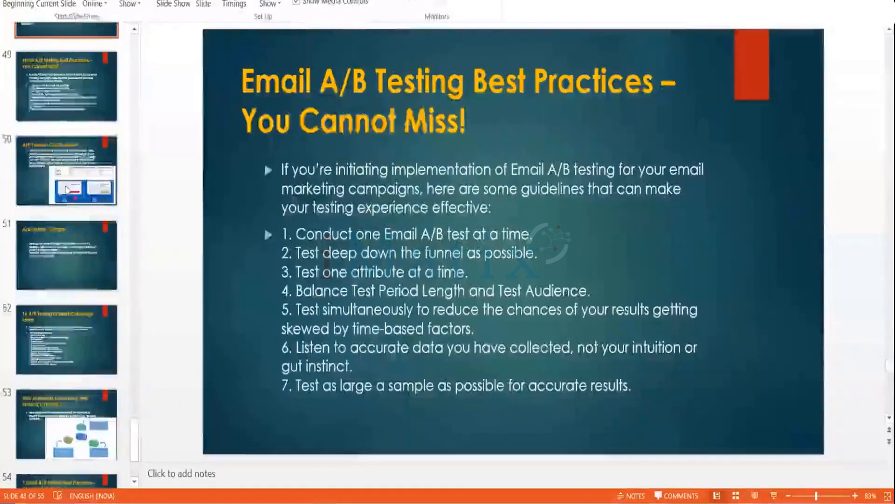
pyautogui.press('Up')
pyautogui.press('Up')
pyautogui.press('Up')
pyautogui.press('Up')
pyautogui.press('Up')
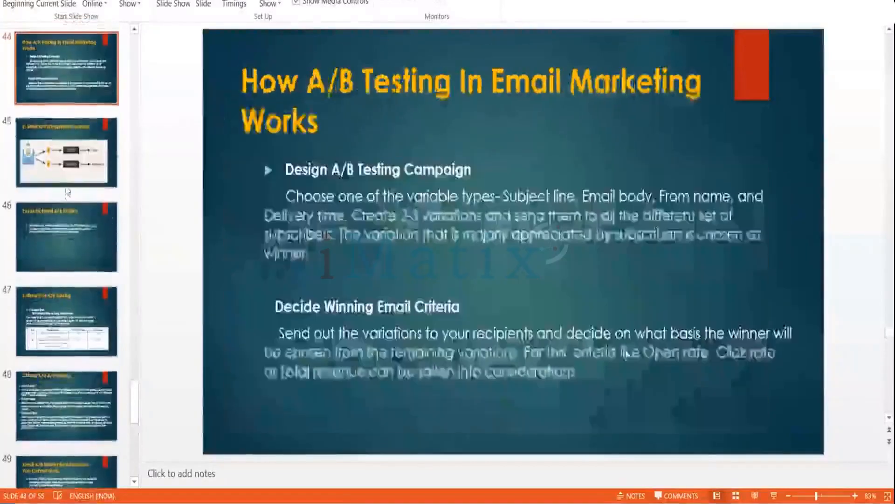
pyautogui.press('Down')
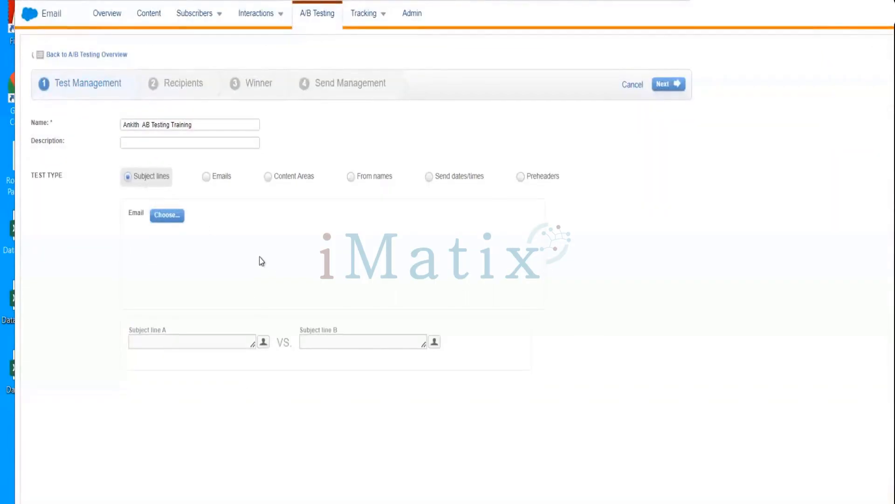
# Examine the settings of the Emails, Content Areas, From names and Send dates/times test types, returning to Subject lines.
pyautogui.click(208, 179)
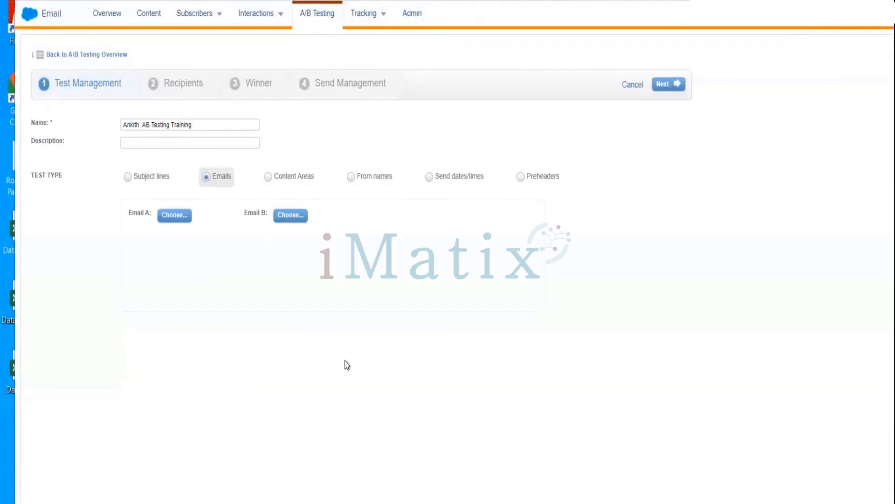
pyautogui.click(268, 176)
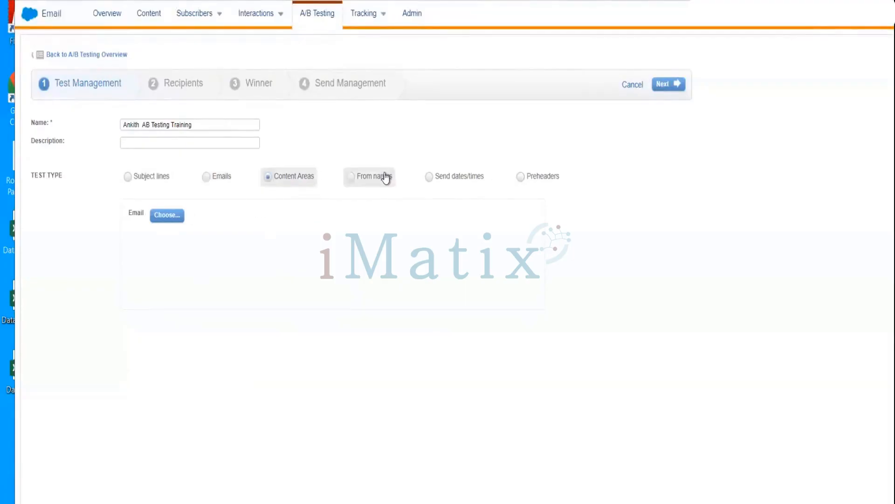
pyautogui.click(349, 185)
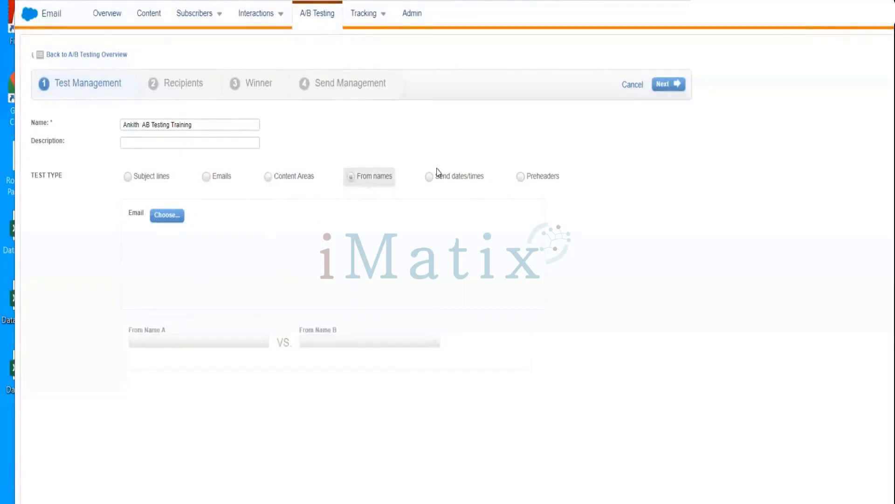
pyautogui.click(433, 179)
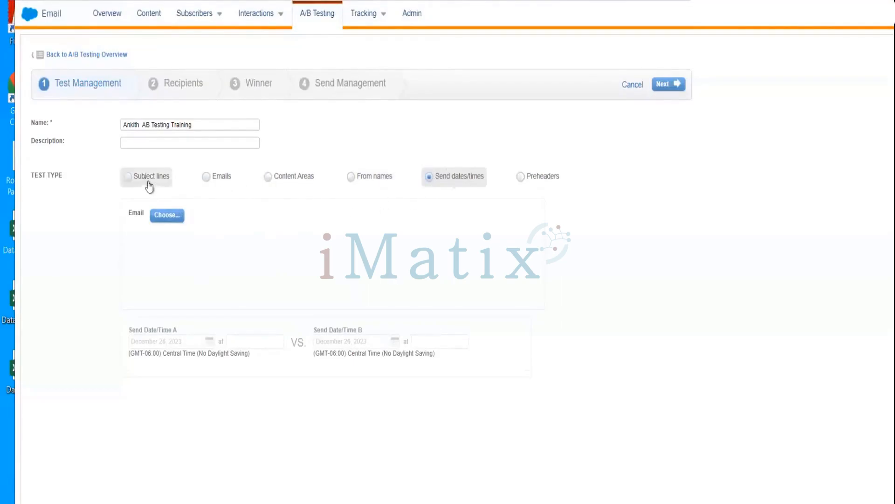
pyautogui.click(130, 177)
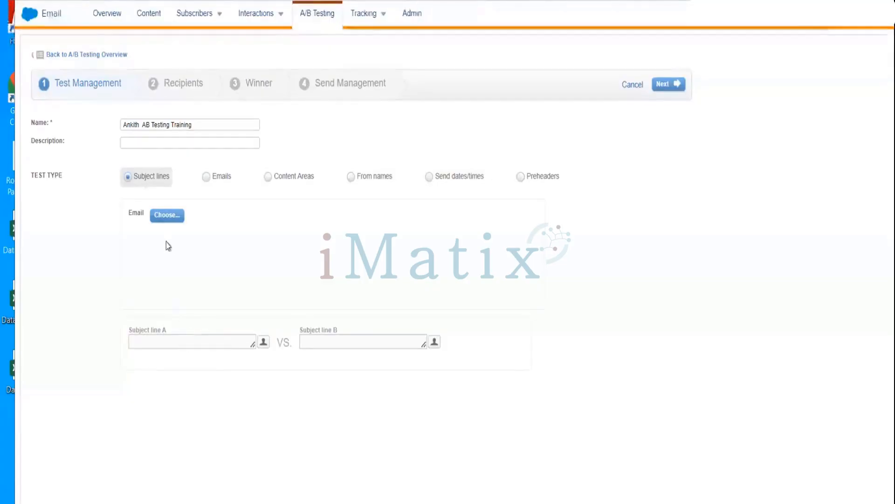
# Open the email selection for the subject line test and browse the Content Builder folders for a suitable email.
pyautogui.click(164, 214)
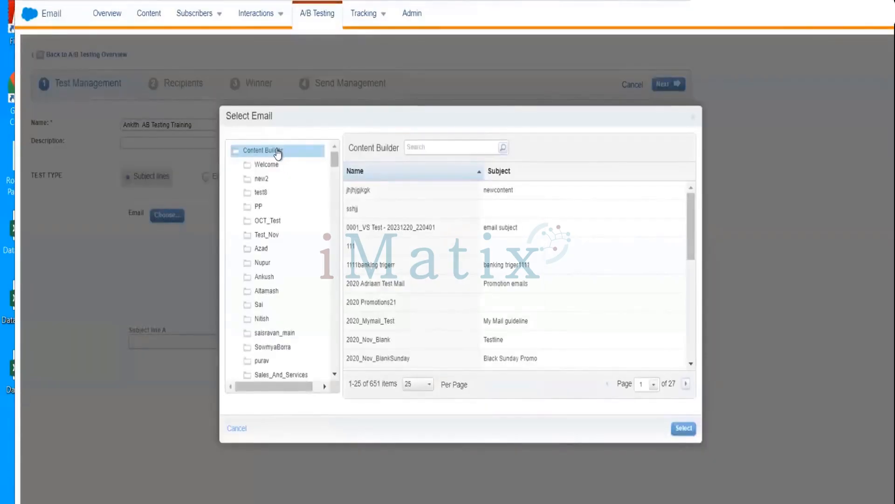
pyautogui.click(261, 151)
pyautogui.moveTo(333, 163); pyautogui.dragTo(331, 213)
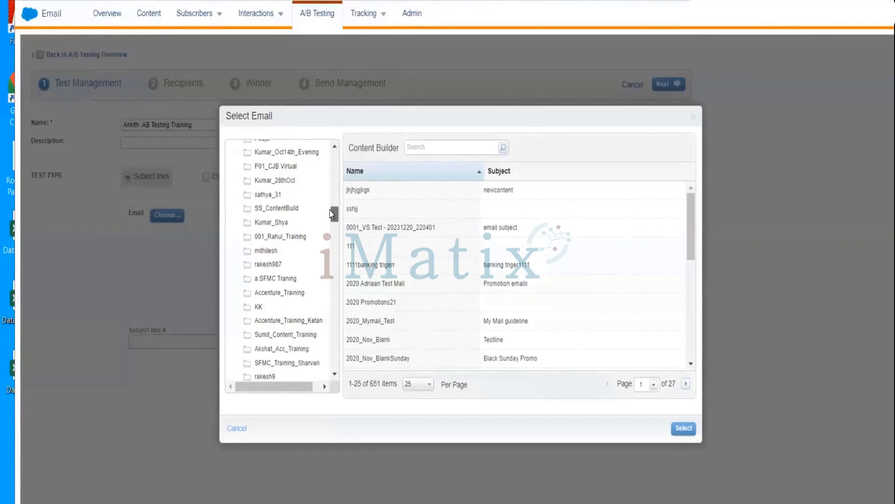
pyautogui.moveTo(331, 214); pyautogui.dragTo(341, 368)
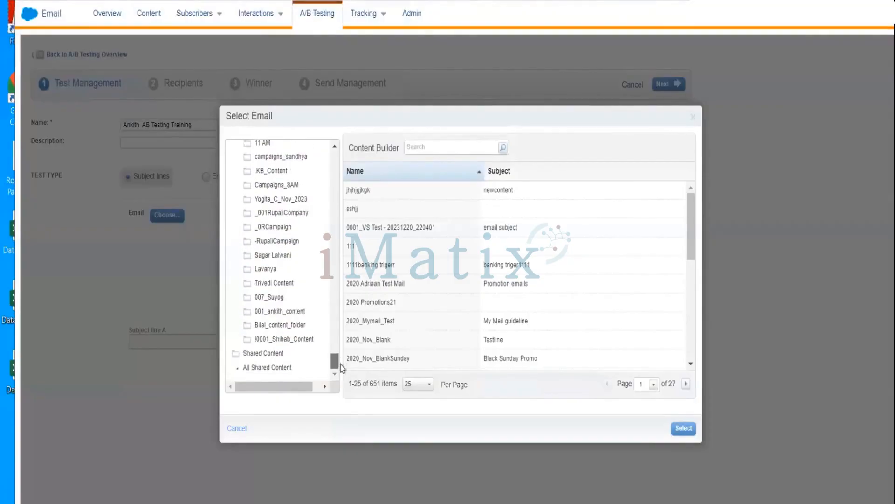
pyautogui.moveTo(334, 310); pyautogui.dragTo(332, 244)
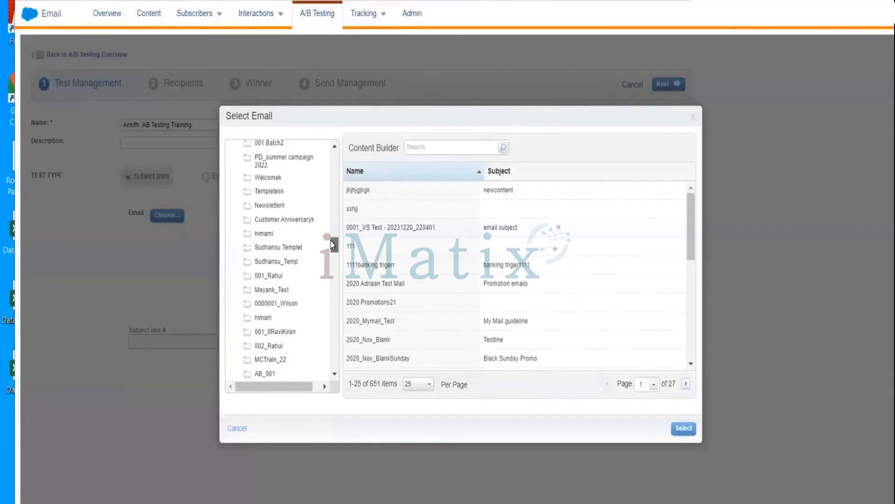
pyautogui.moveTo(332, 244); pyautogui.dragTo(332, 189)
pyautogui.moveTo(333, 188); pyautogui.dragTo(335, 255)
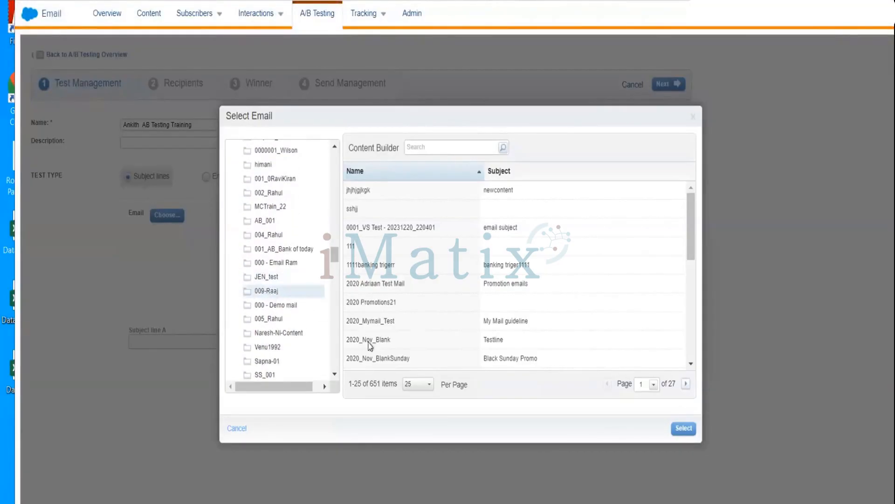
pyautogui.click(334, 375)
pyautogui.click(334, 375)
pyautogui.click(334, 375)
pyautogui.click(334, 375)
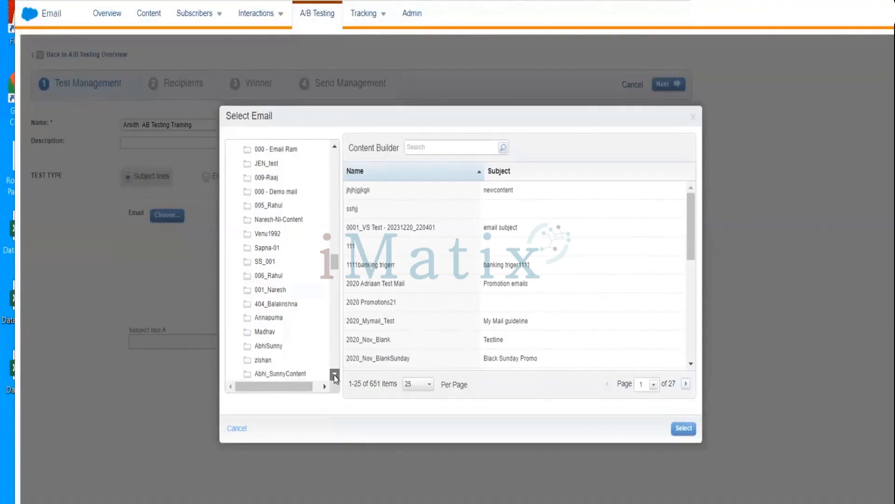
pyautogui.click(334, 375)
pyautogui.click(334, 375)
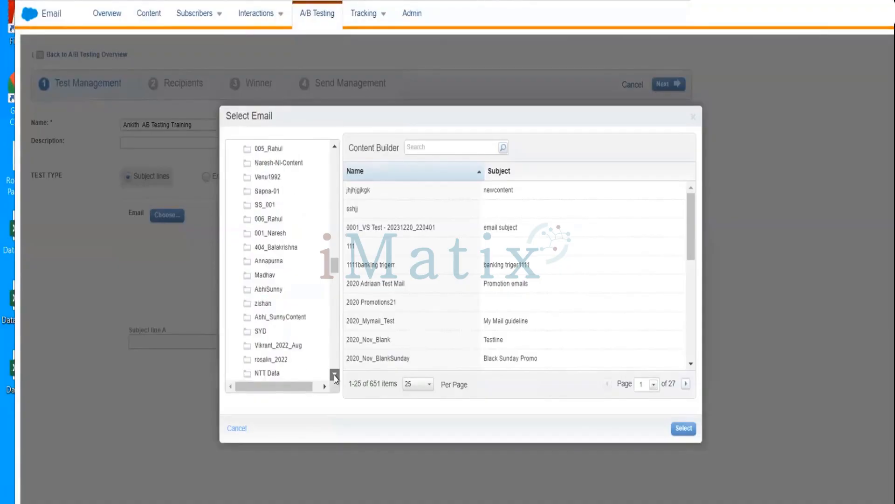
pyautogui.click(334, 375)
pyautogui.click(334, 375)
pyautogui.click(333, 375)
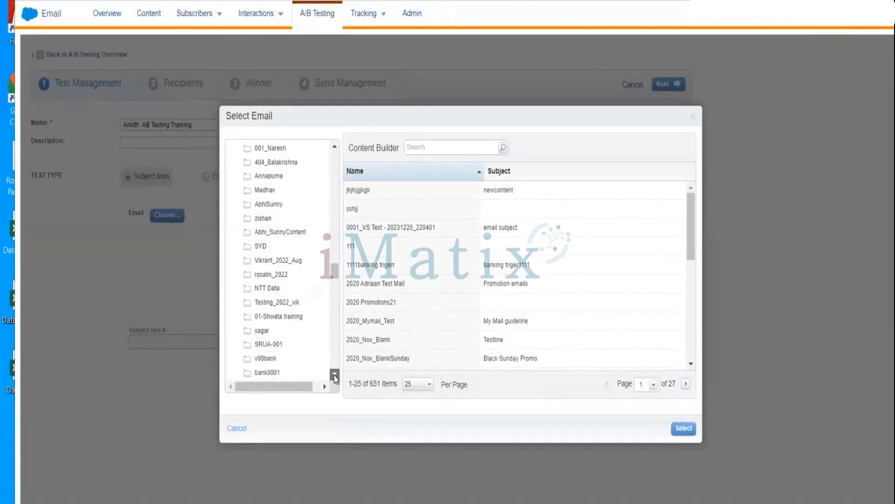
pyautogui.click(334, 375)
pyautogui.click(334, 375)
pyautogui.click(334, 375)
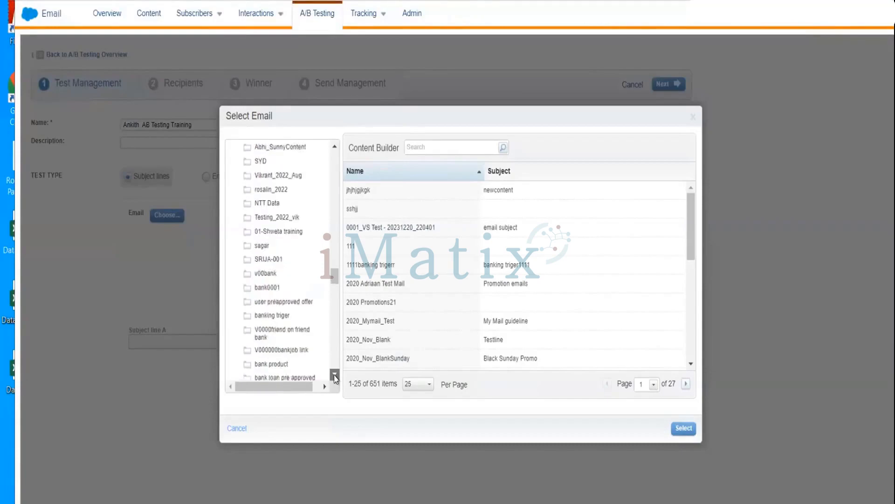
pyautogui.click(334, 375)
pyautogui.click(334, 375)
pyautogui.click(334, 375)
pyautogui.click(335, 376)
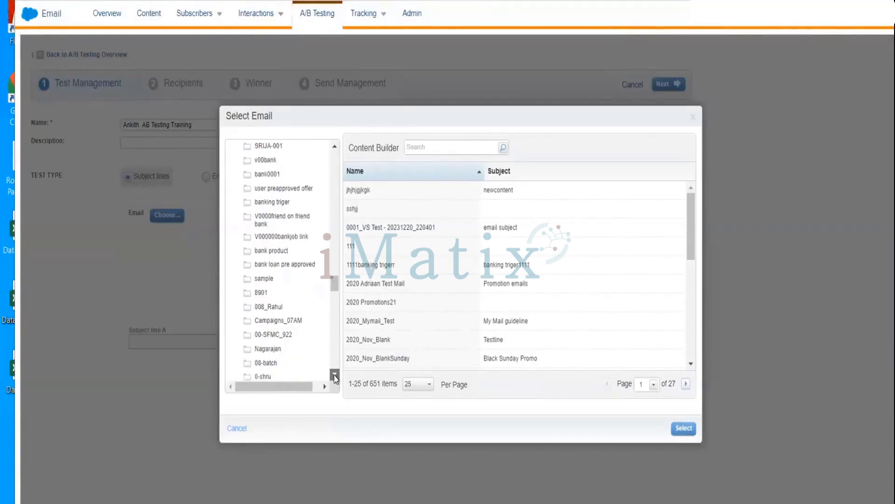
pyautogui.click(334, 376)
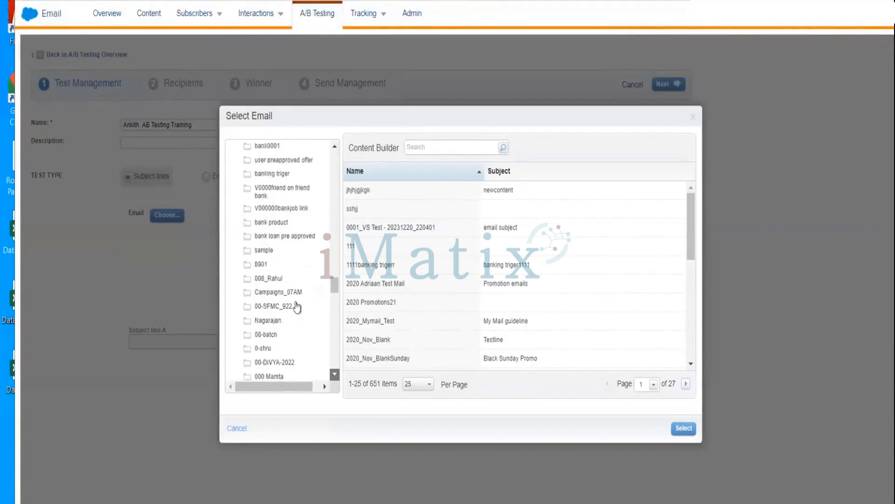
# Try AB Test Email Message and Text Email Demo 2 from the folder numbered 008 as the test email.
pyautogui.click(276, 280)
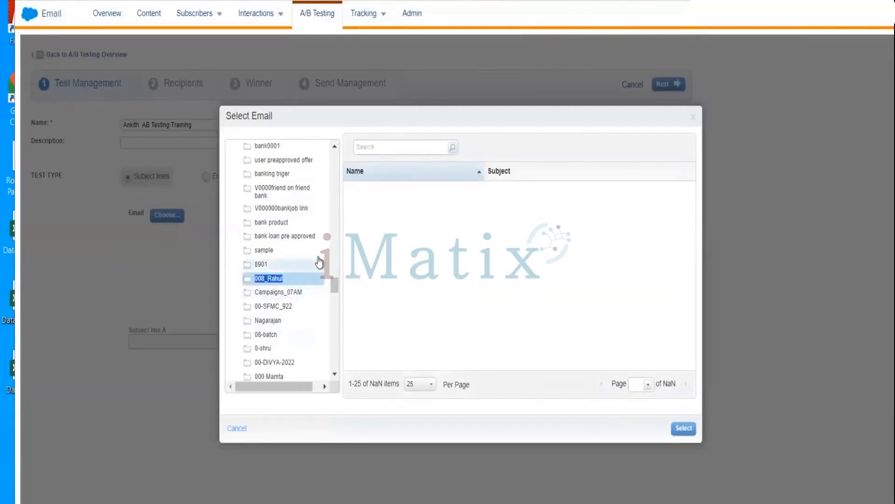
pyautogui.click(271, 280)
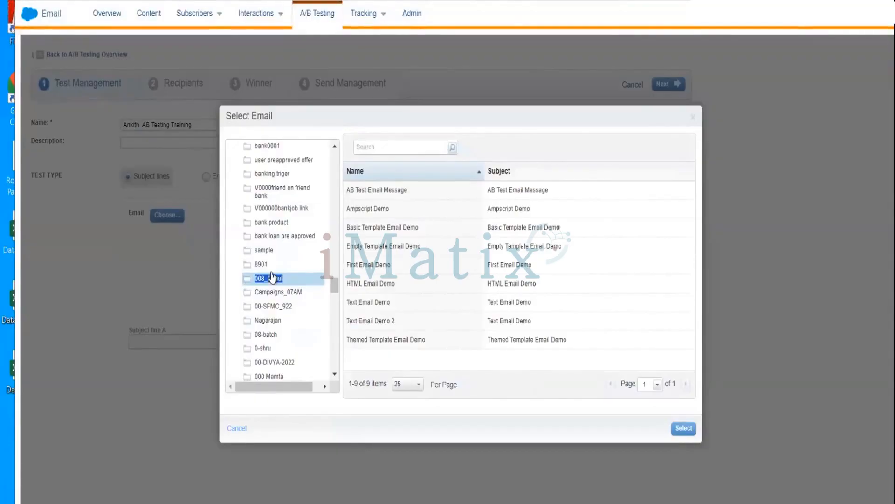
pyautogui.click(394, 195)
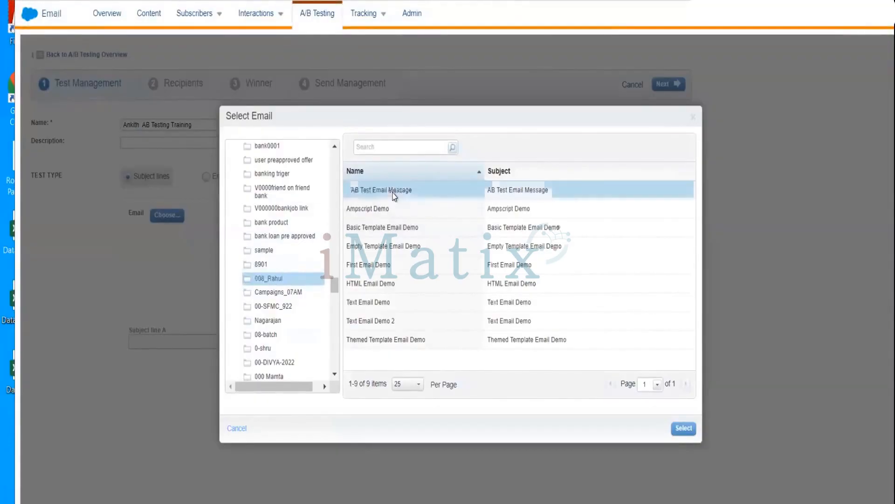
pyautogui.click(532, 321)
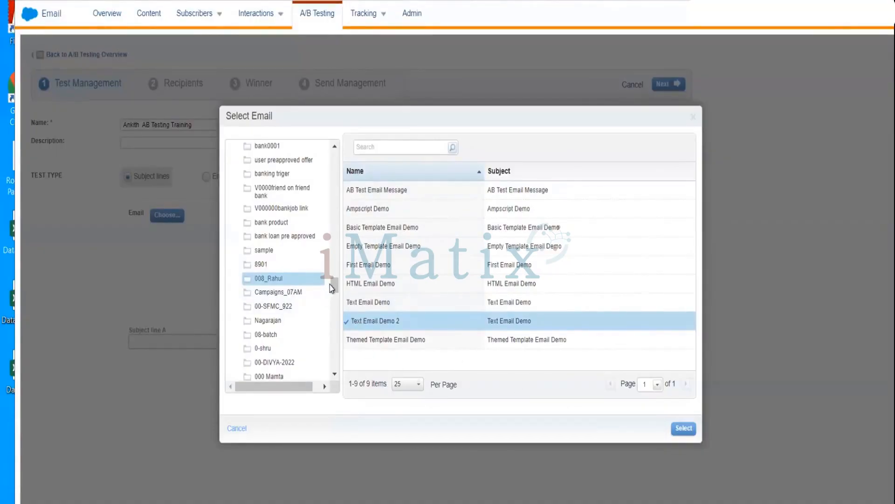
# Choose Contents_Email from the 08-batch folder as the email for the subject line test.
pyautogui.click(268, 336)
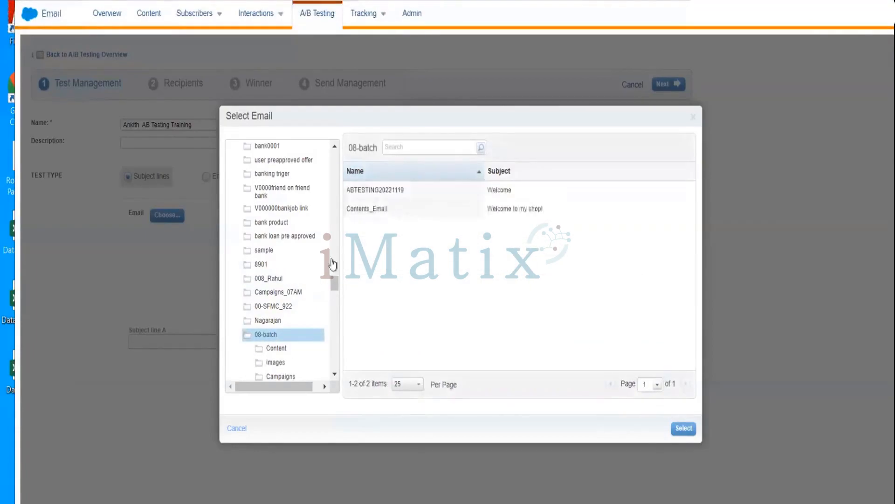
pyautogui.click(399, 209)
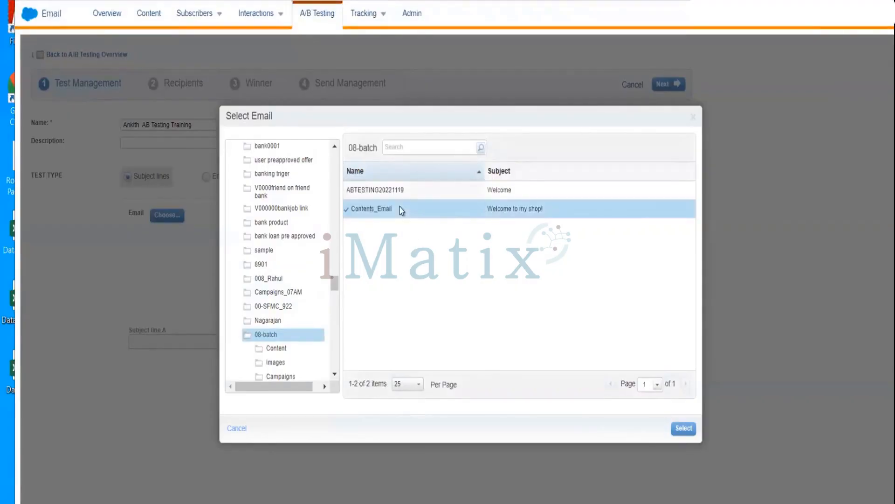
pyautogui.click(683, 428)
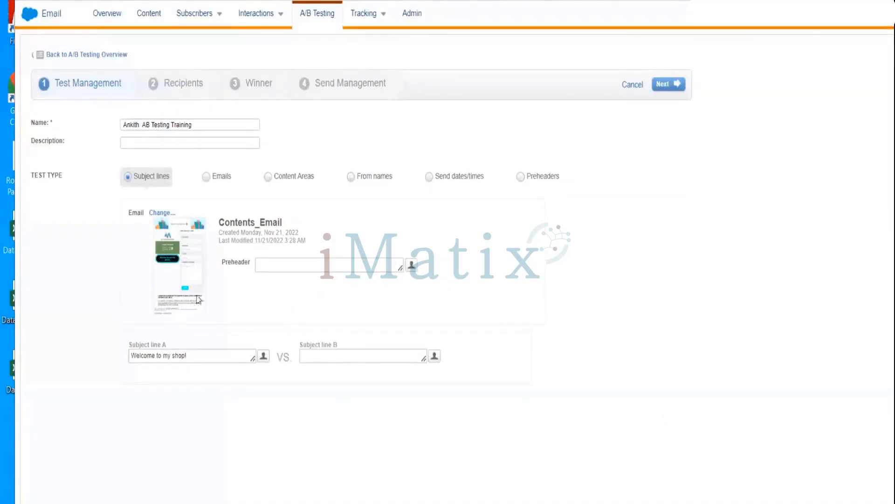
# Try "Welcome to my Shop Location" as subject line B, then clear the entry.
pyautogui.click(201, 356)
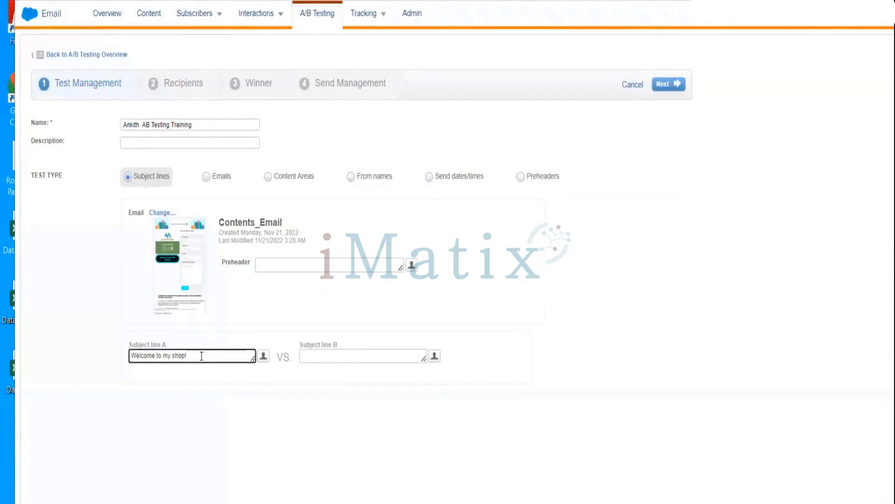
pyautogui.click(321, 357)
pyautogui.write('We')
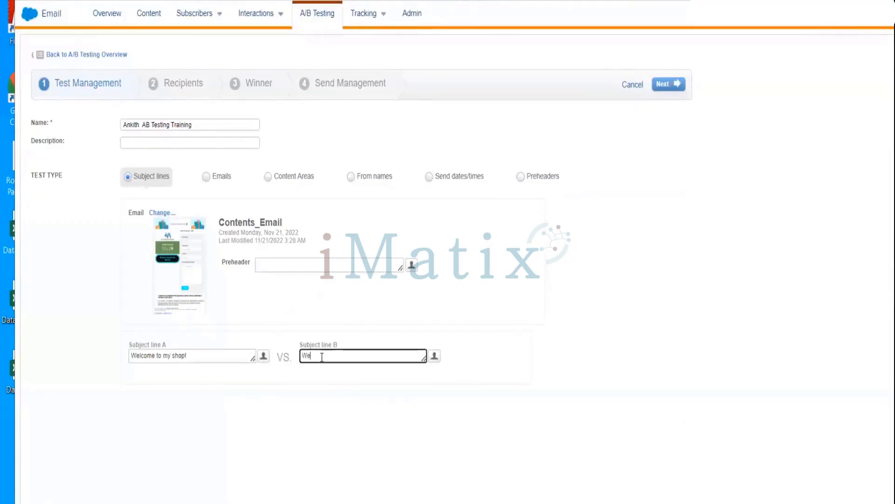
pyautogui.write('lcome to my Shop Location')
pyautogui.doubleClick(323, 355)
pyautogui.moveTo(325, 356); pyautogui.dragTo(356, 356)
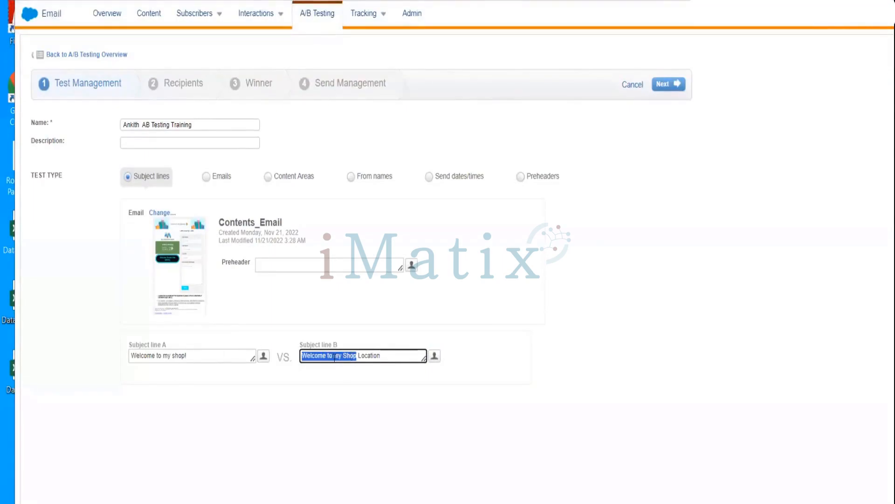
pyautogui.click(379, 357)
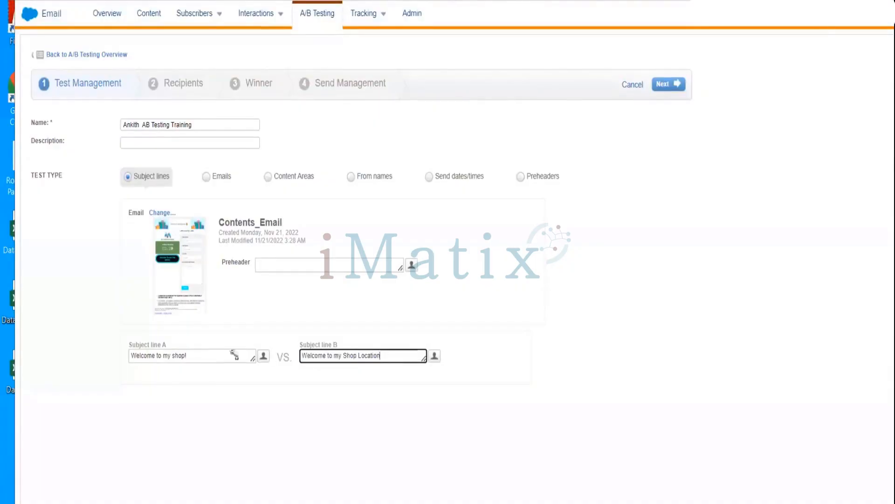
pyautogui.hotkey('ctrl', 'a')
pyautogui.press('BackSpace')
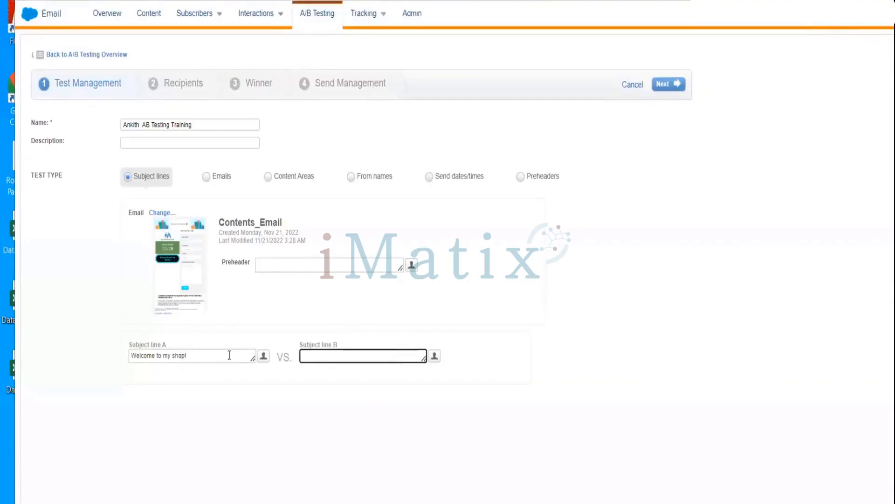
# Start subject line B with "W" and insert the FirstName personalization after it.
pyautogui.write('W')
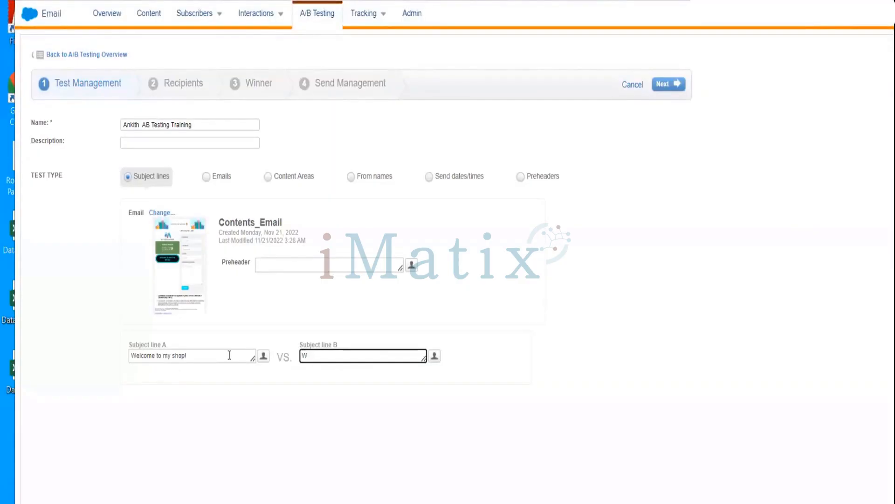
pyautogui.click(433, 357)
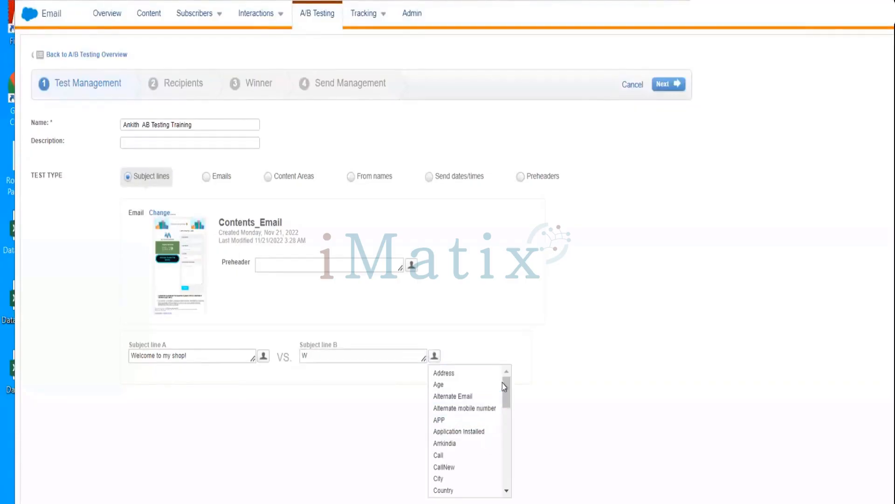
pyautogui.moveTo(505, 386); pyautogui.dragTo(499, 351)
pyautogui.scroll(-4, 499, 384)
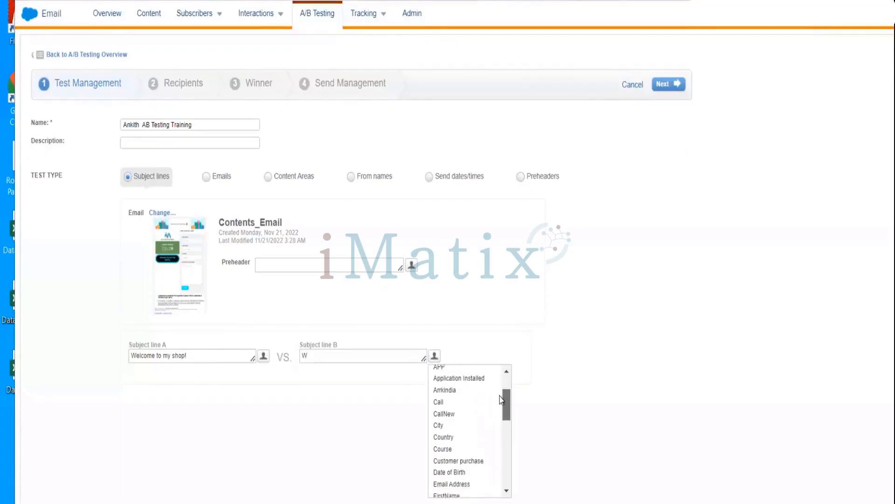
pyautogui.scroll(-3, 500, 404)
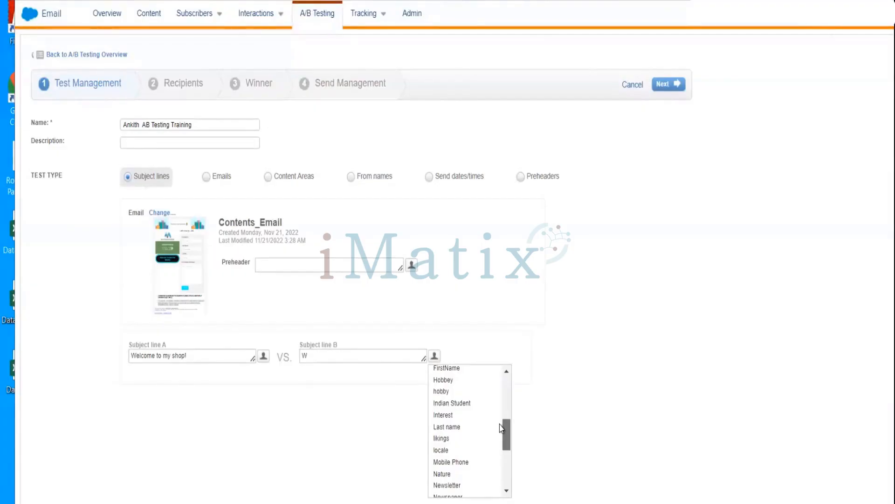
pyautogui.click(447, 369)
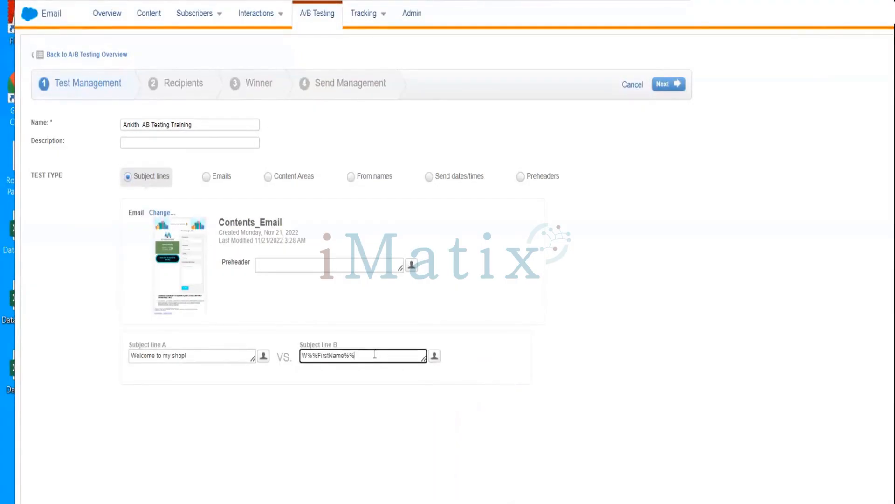
# Complete subject line B to read "Welcome to my Shop %%FirstName%%" and proceed to the next stage of the test setup.
pyautogui.click(306, 357)
pyautogui.write('elcome ')
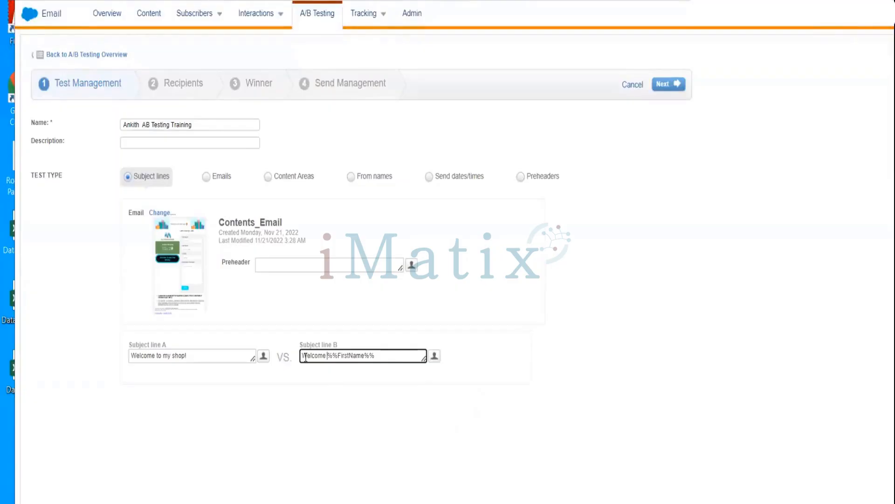
pyautogui.write('to  my Shop')
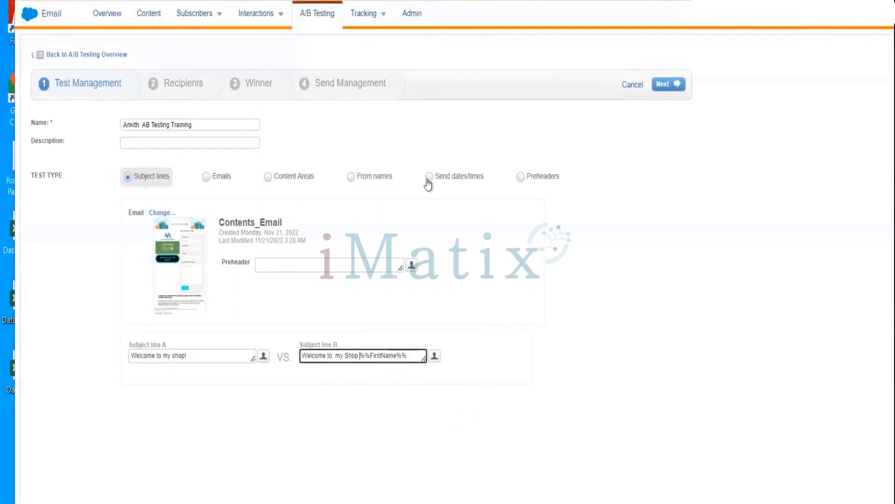
pyautogui.click(664, 84)
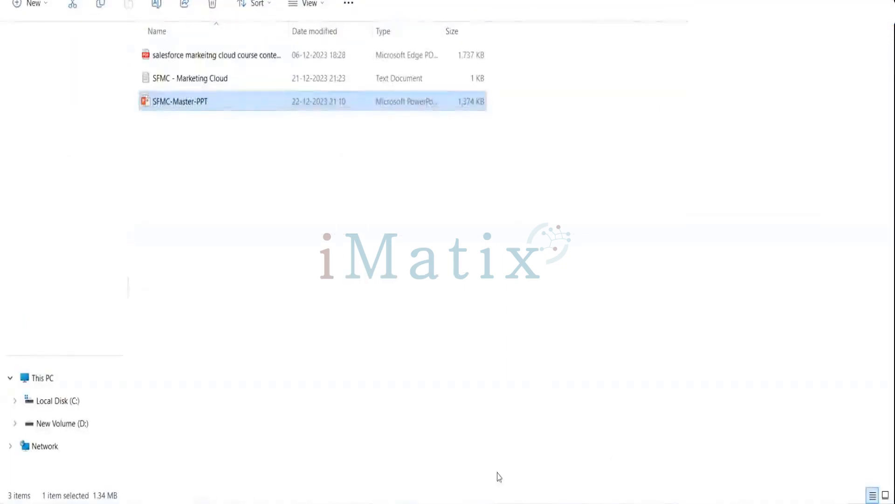
# Switch to the SFMC-Master-PPT presentation in PowerPoint and go back from the A/B testing slides to the Publication List slide.
pyautogui.click(677, 503)
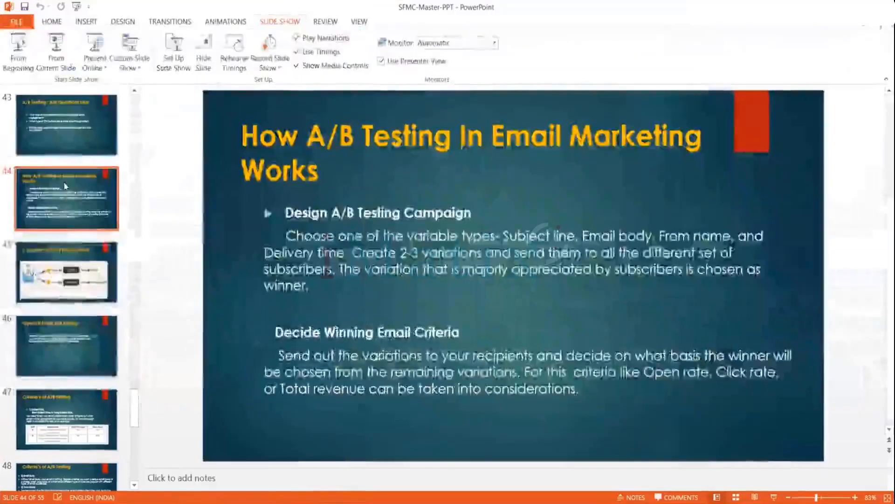
pyautogui.press('Up')
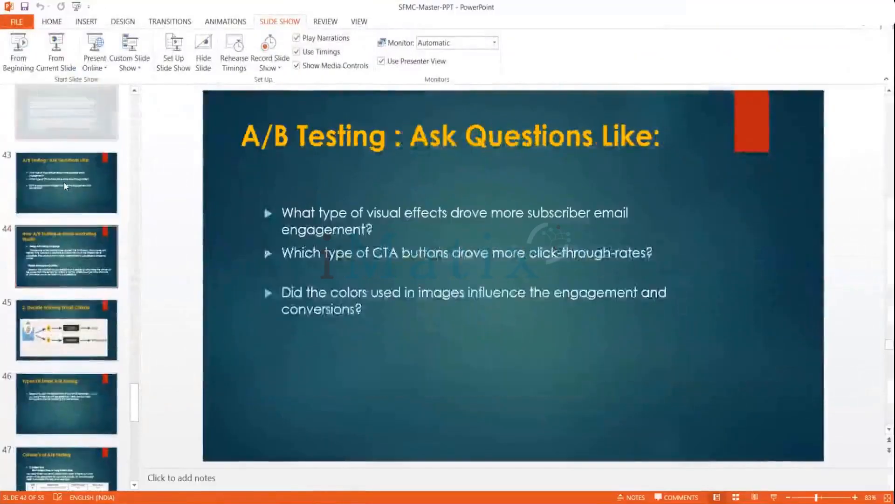
pyautogui.press('Up')
pyautogui.press('Up')
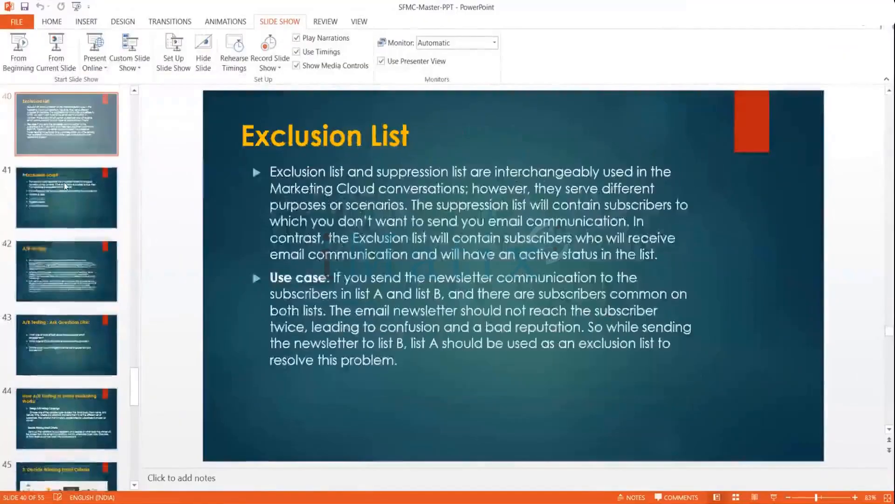
pyautogui.press('Up')
pyautogui.press('Up')
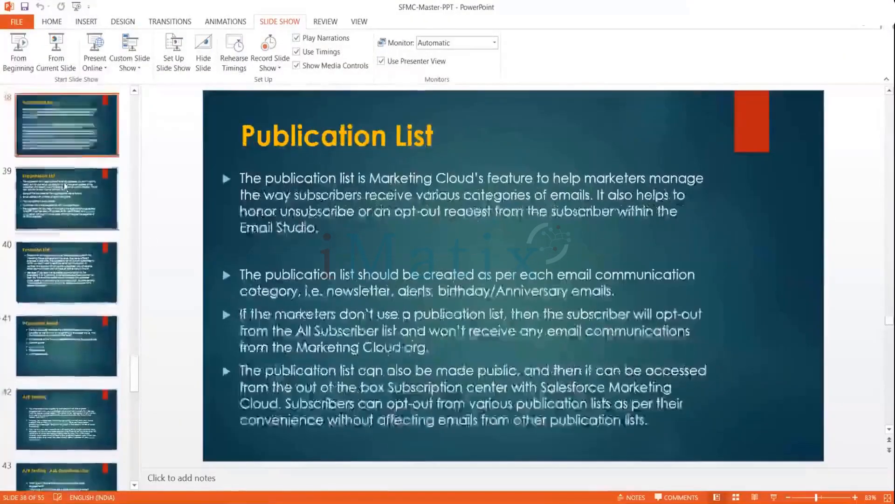
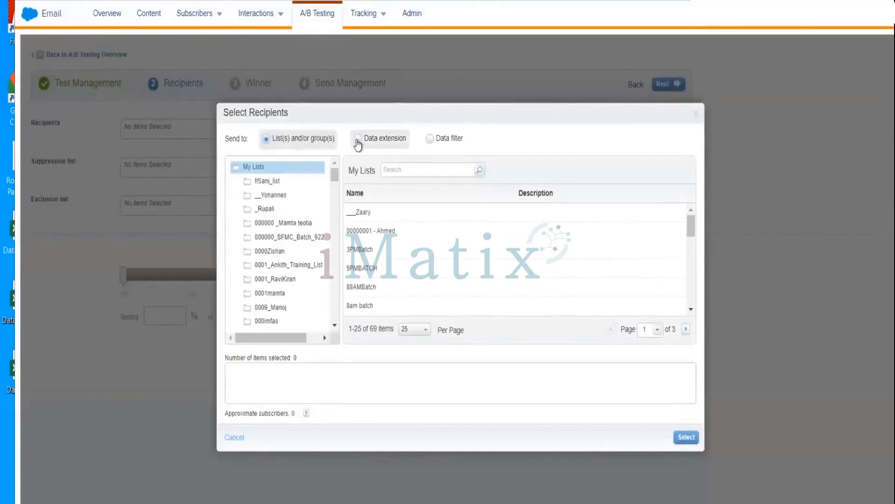
# Choose the Mayank_Test data extension as the recipients of the A/B test.
pyautogui.click(357, 138)
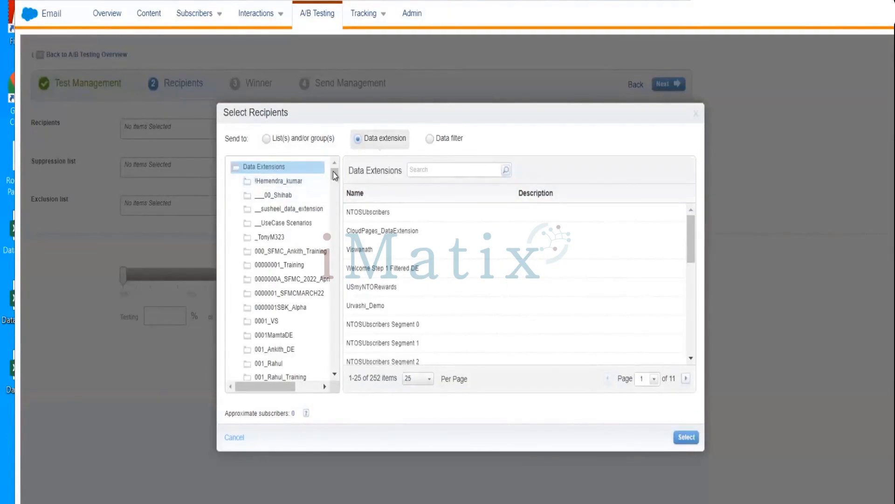
pyautogui.moveTo(333, 175); pyautogui.dragTo(331, 218)
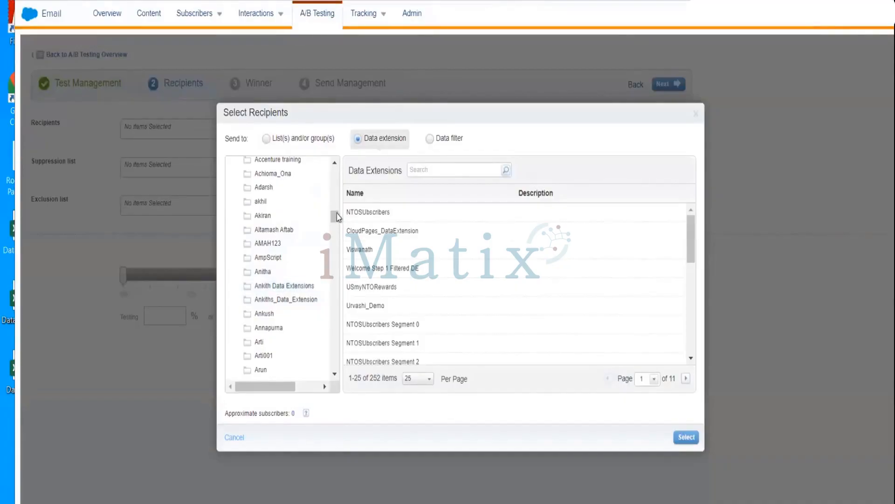
pyautogui.moveTo(335, 216); pyautogui.dragTo(324, 276)
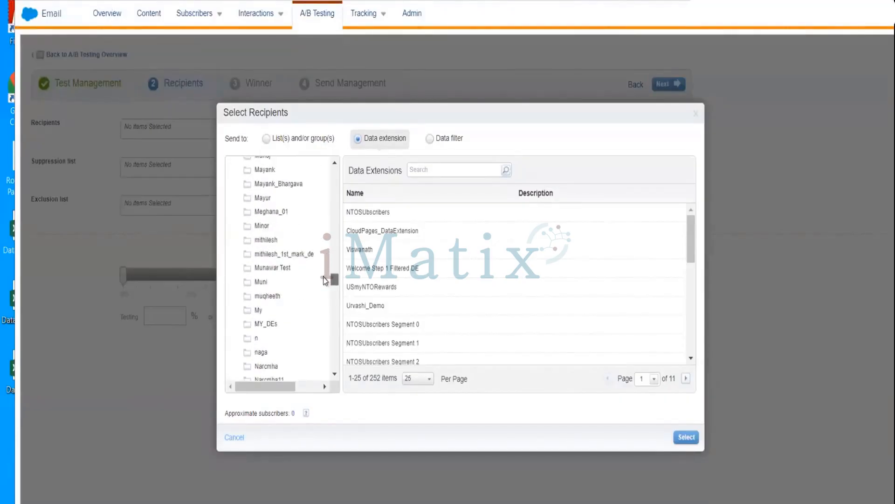
pyautogui.click(281, 187)
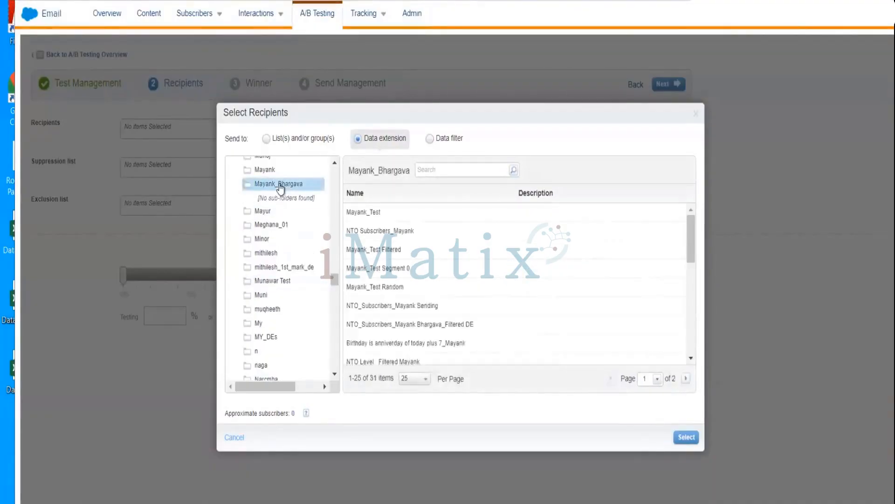
pyautogui.click(370, 213)
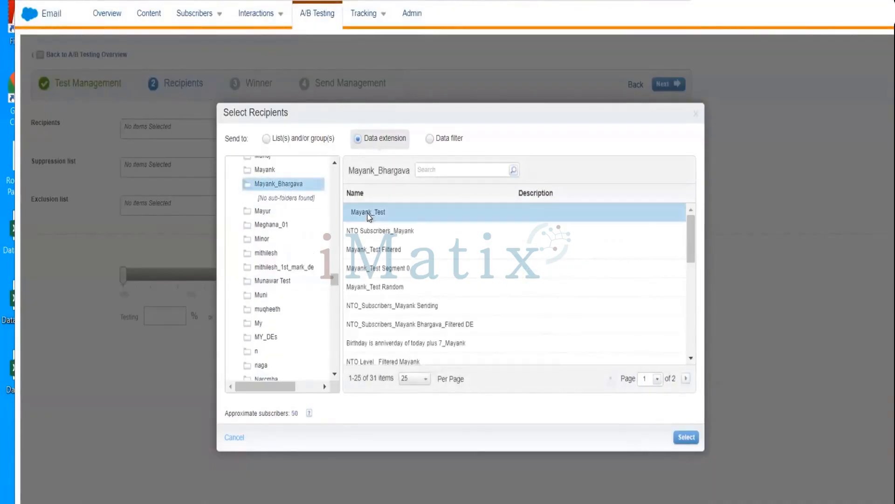
pyautogui.click(687, 438)
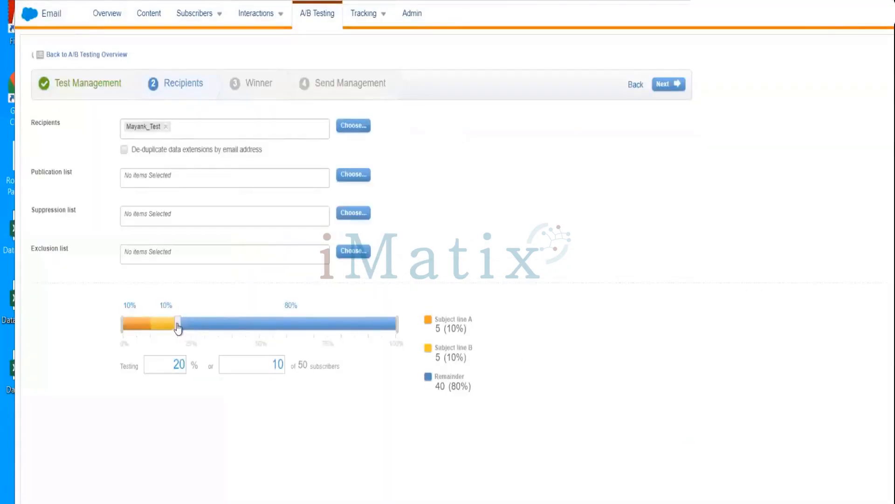
# Set the testing share to 45% of the subscribers and proceed to the winner settings.
pyautogui.moveTo(177, 326); pyautogui.dragTo(233, 337)
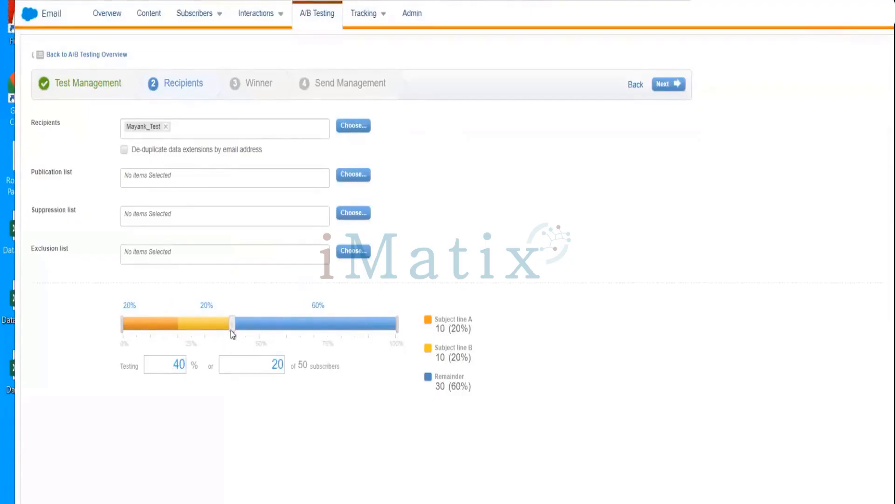
pyautogui.moveTo(231, 333)
pyautogui.mouseDown()
pyautogui.moveTo(206, 329)
pyautogui.moveTo(246, 335)
pyautogui.mouseUp()
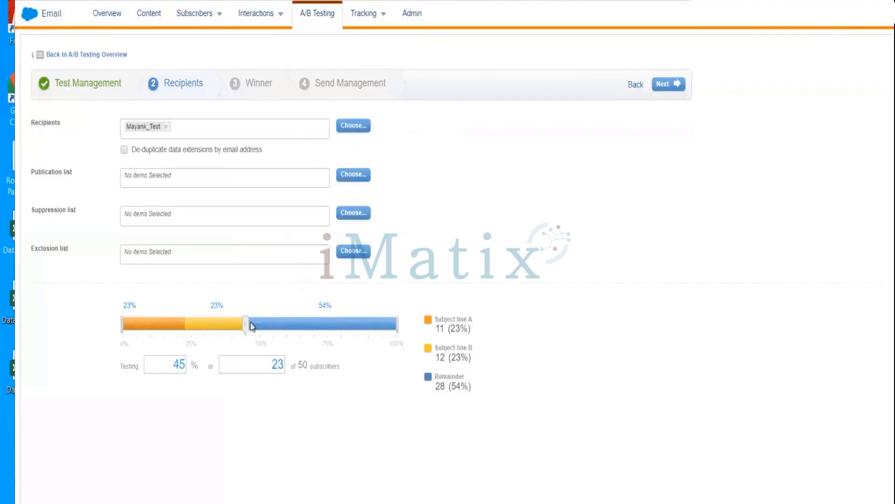
pyautogui.click(662, 84)
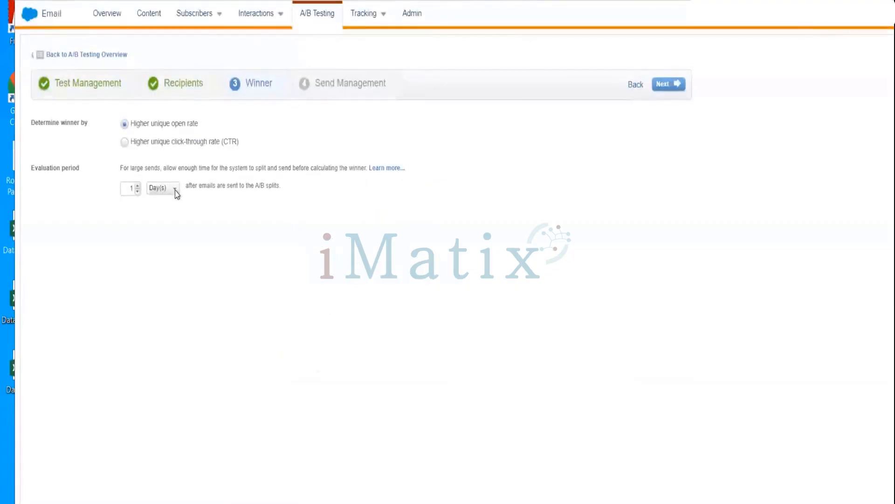
# Keep Higher unique open rate and the 1-day evaluation period for the winner, and proceed to the send management stage.
pyautogui.click(175, 188)
pyautogui.click(668, 88)
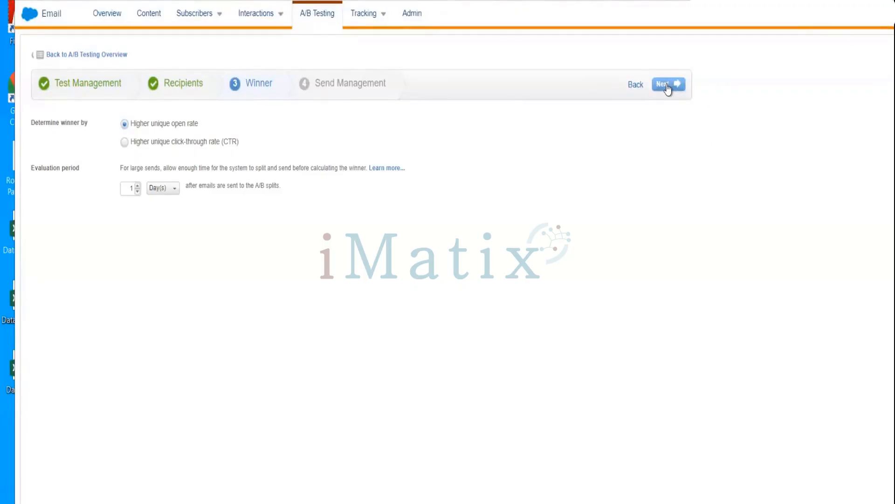
pyautogui.click(667, 85)
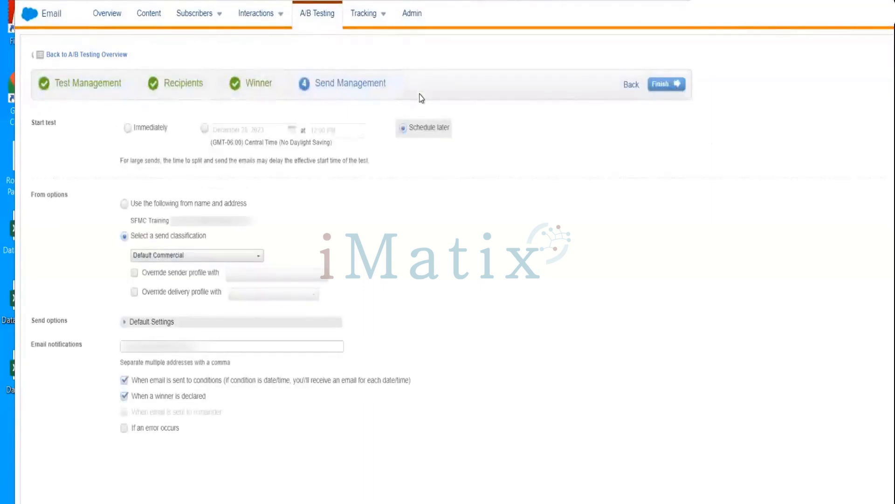
# Compare the dated start and Schedule later options, and set the test to start immediately.
pyautogui.click(131, 132)
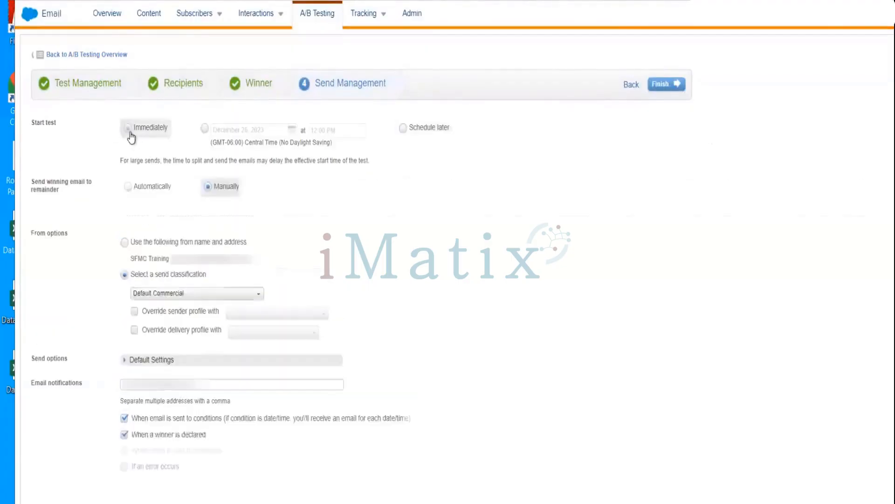
pyautogui.click(203, 131)
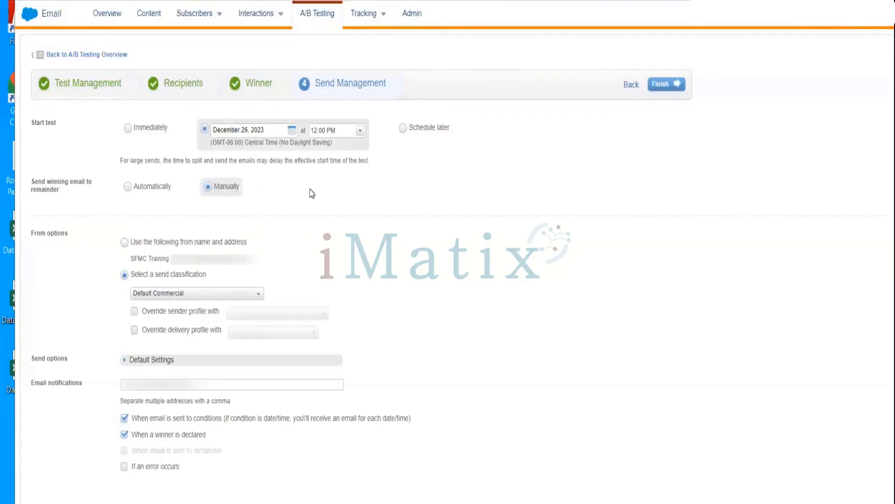
pyautogui.click(404, 129)
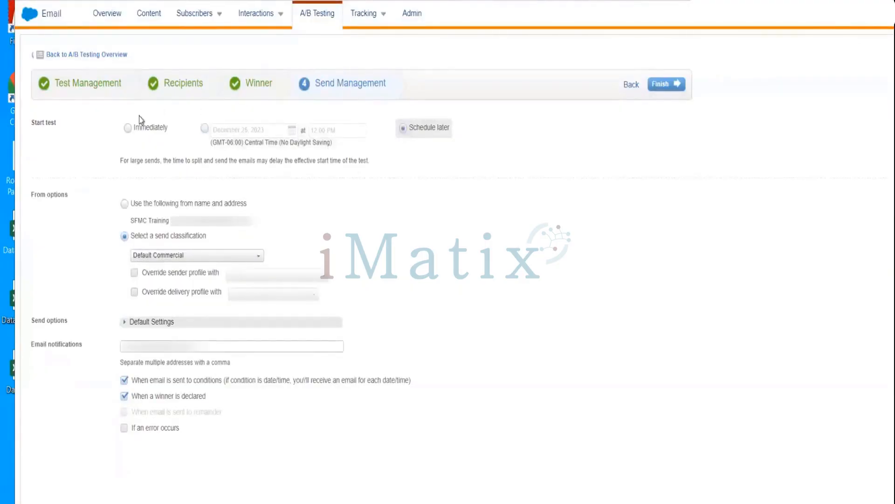
pyautogui.click(148, 128)
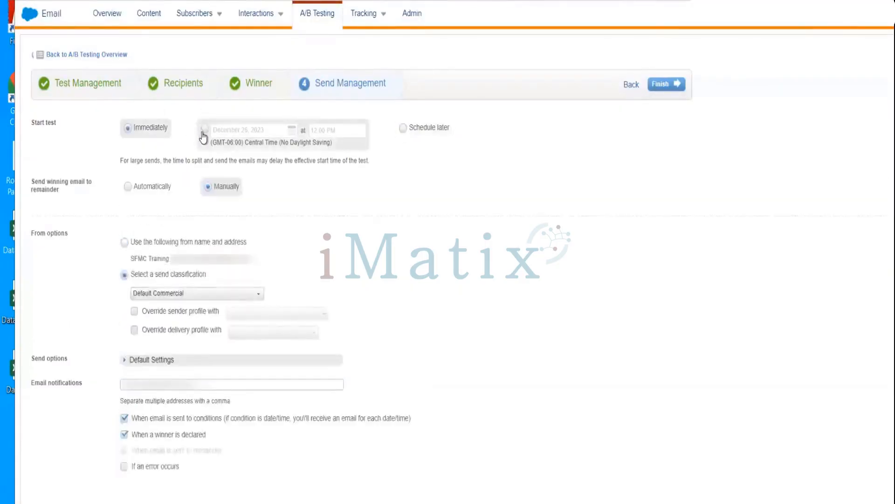
pyautogui.click(204, 129)
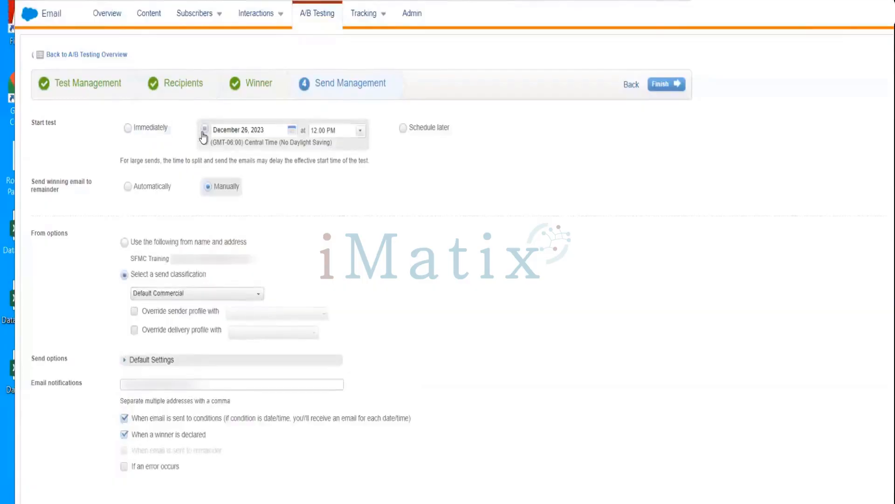
pyautogui.click(403, 129)
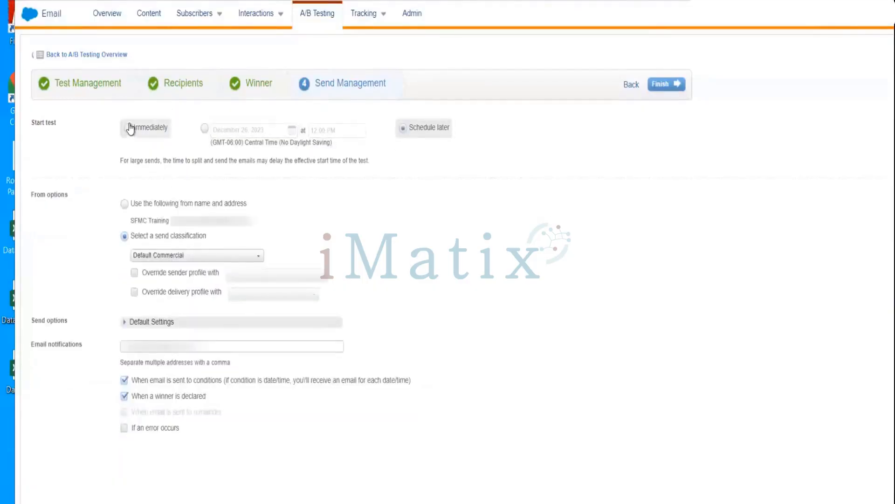
pyautogui.click(131, 128)
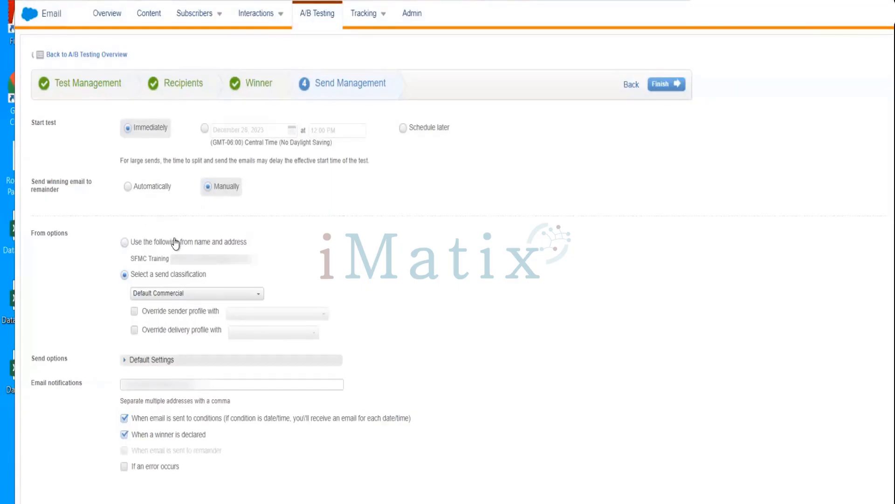
# Try the fixed from name and address option, and return to the Default Commercial send classification.
pyautogui.click(125, 242)
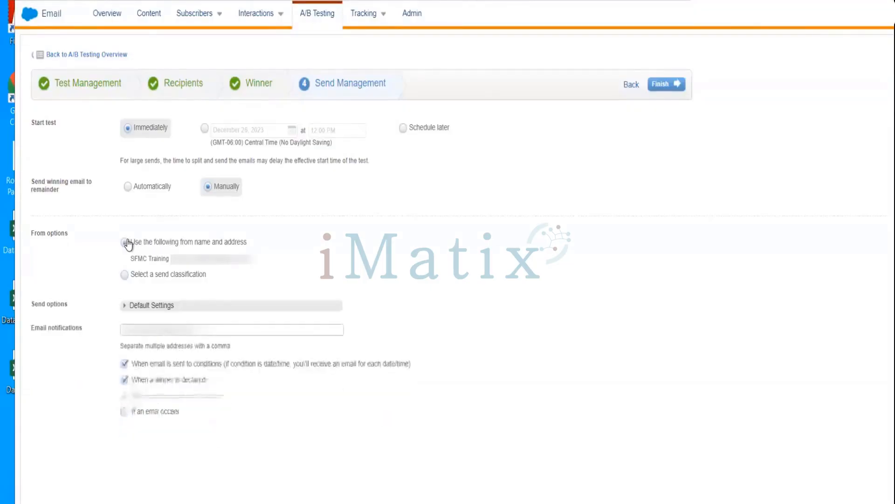
pyautogui.click(125, 275)
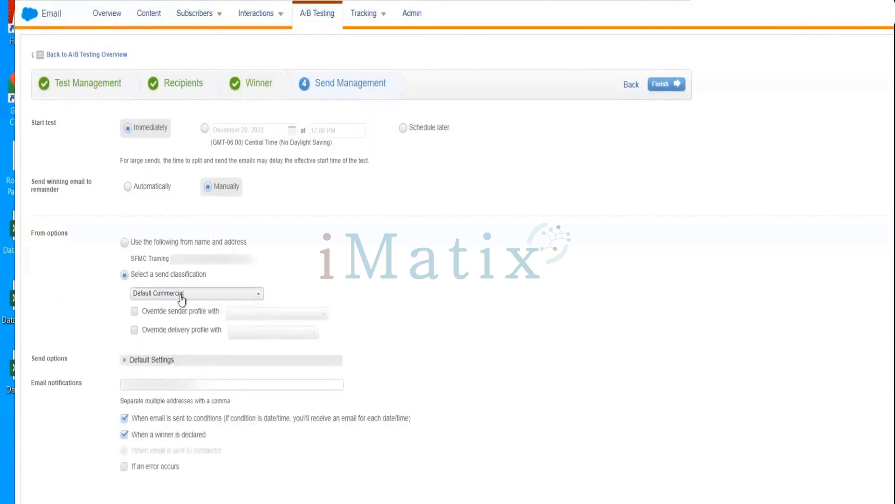
pyautogui.click(181, 294)
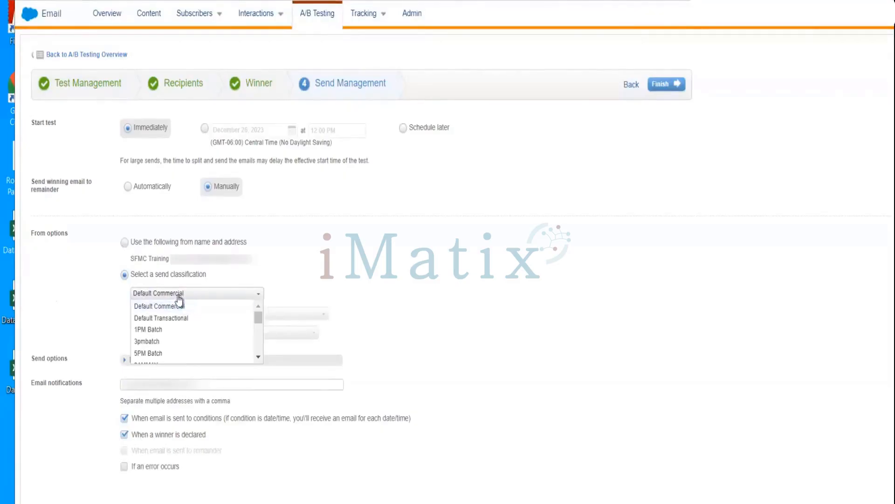
pyautogui.click(317, 267)
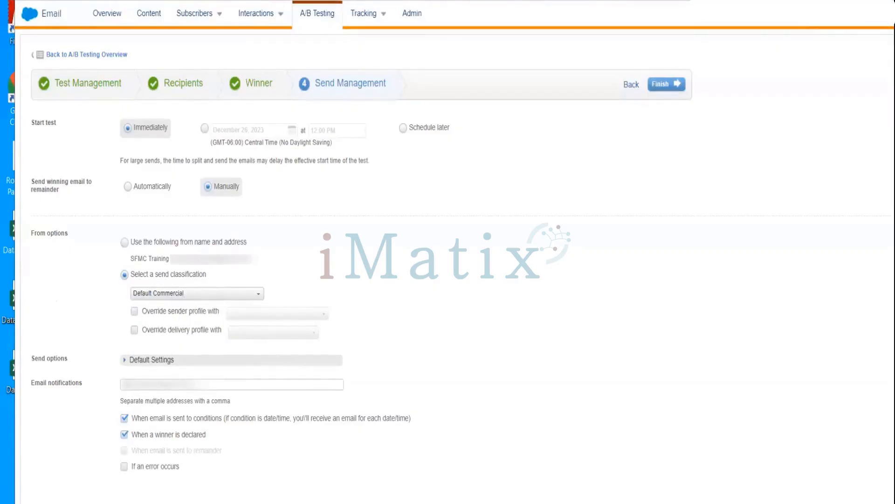
# Finish the send setup with the default send settings, and review and confirm the A/B test details.
pyautogui.click(124, 361)
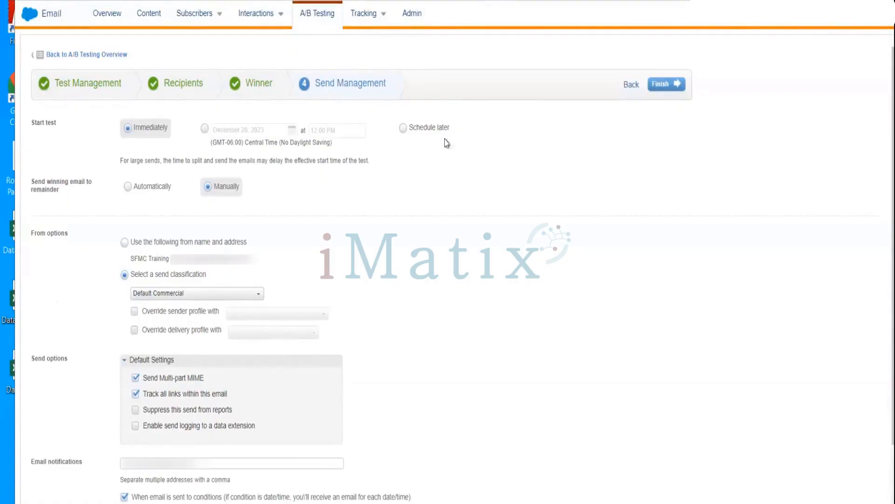
pyautogui.click(666, 86)
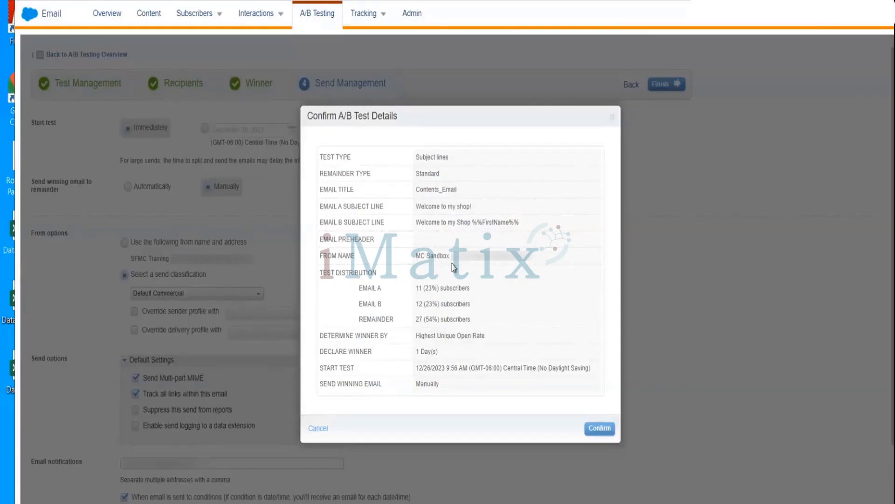
pyautogui.doubleClick(484, 261)
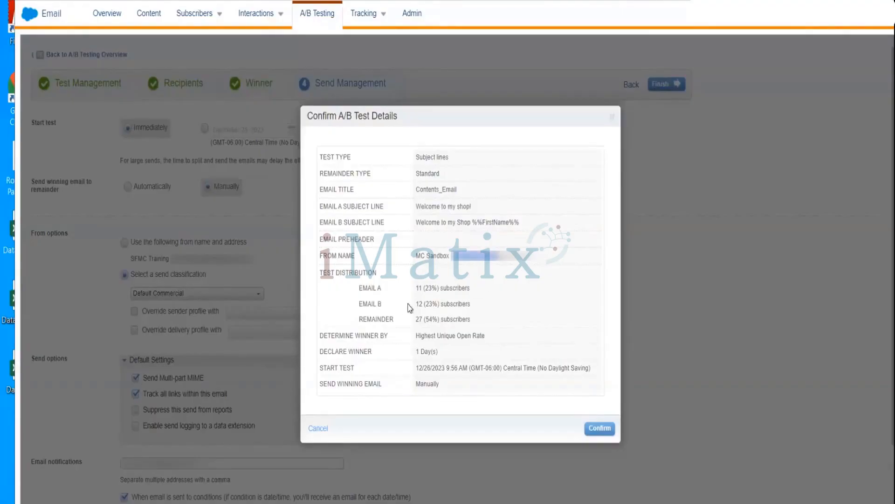
pyautogui.doubleClick(460, 303)
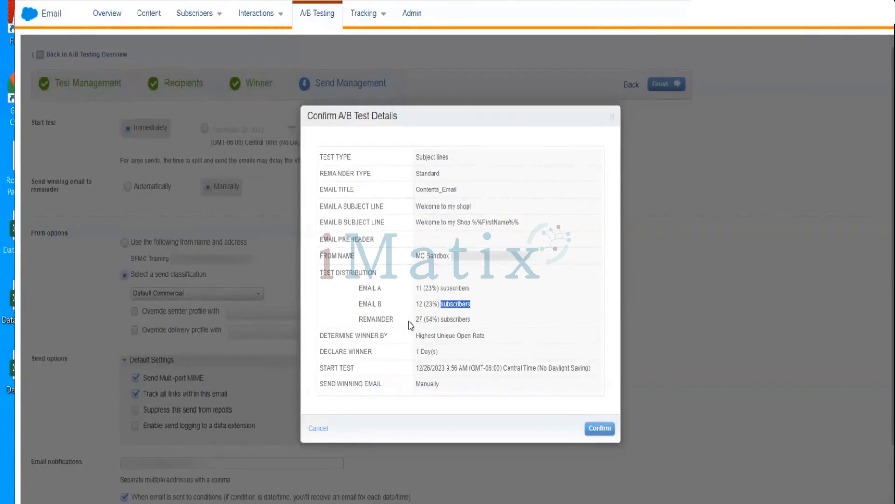
pyautogui.doubleClick(455, 320)
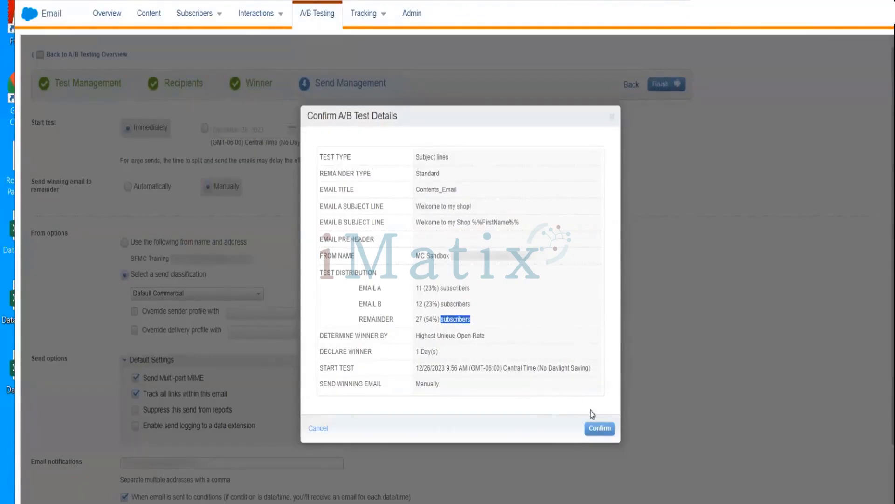
pyautogui.click(600, 429)
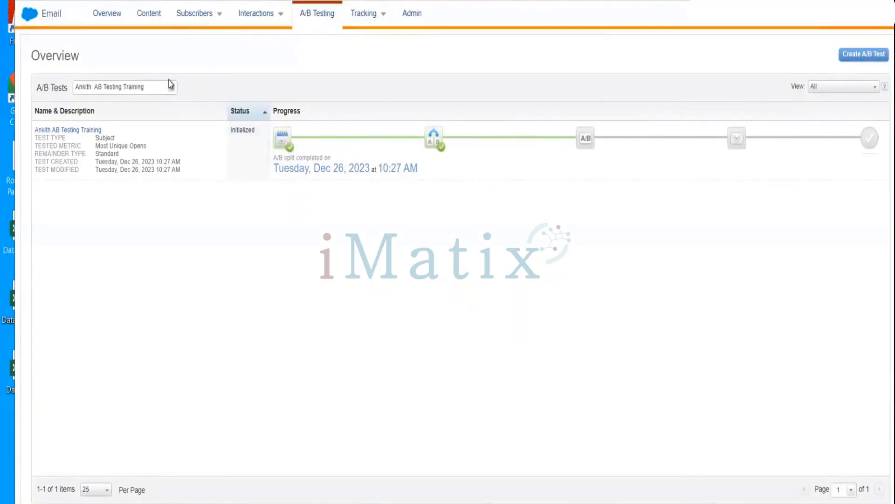
# Check the new test's progress by reloading the overview with the All view, and clear the test name search.
pyautogui.click(841, 87)
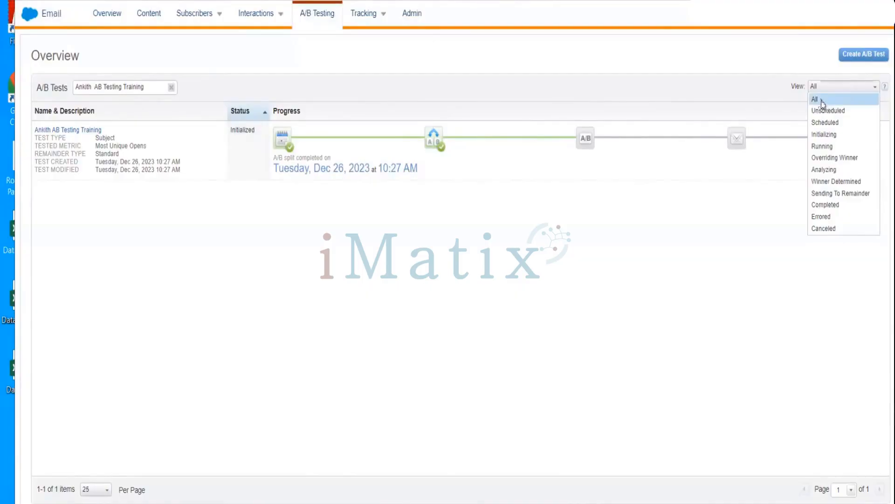
pyautogui.click(820, 100)
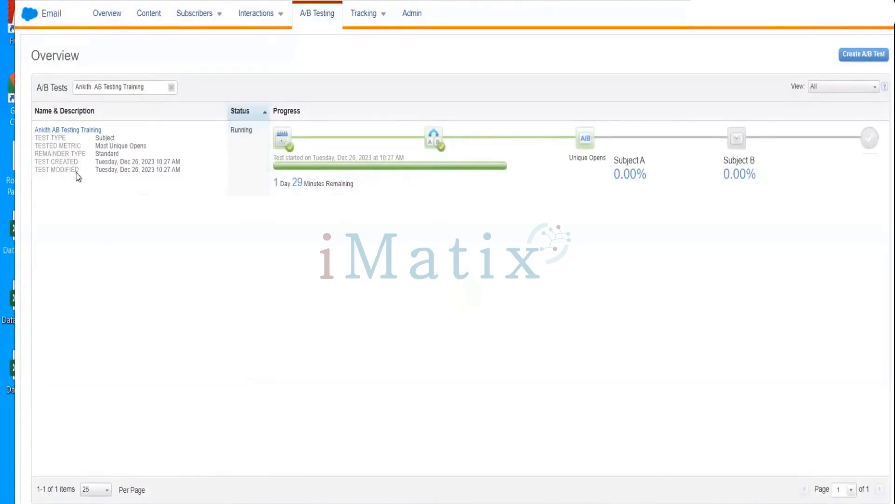
pyautogui.click(172, 86)
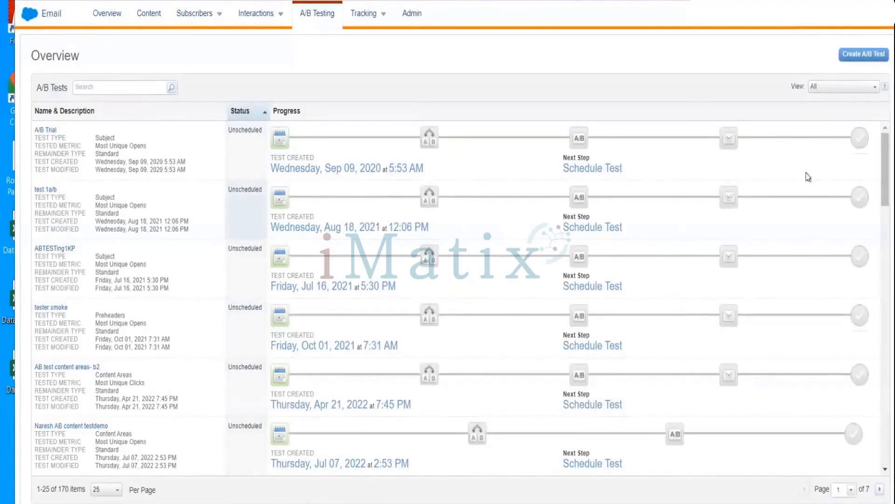
# Filter the A/B test overview to Scheduled tests, and switch the view back to All.
pyautogui.click(840, 91)
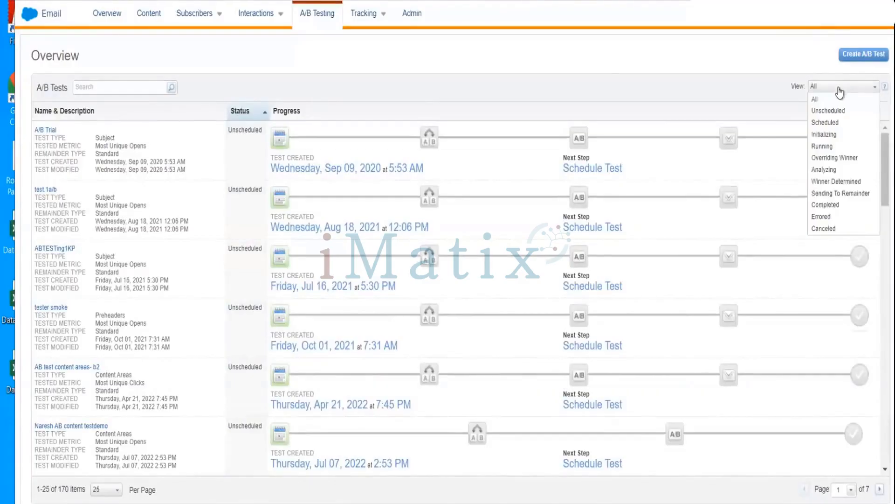
pyautogui.click(828, 123)
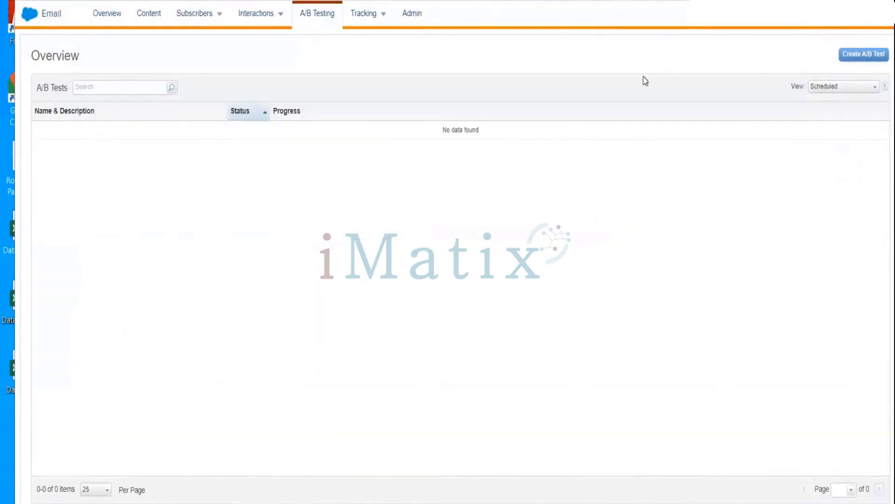
pyautogui.click(839, 88)
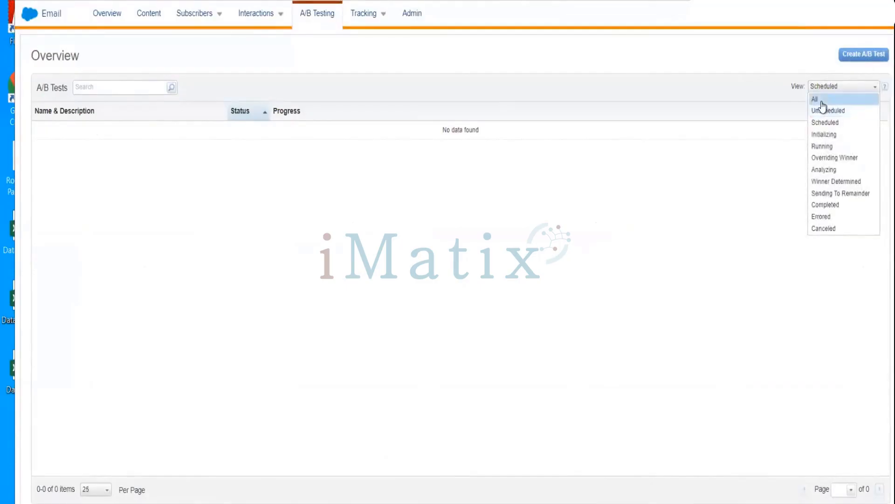
pyautogui.click(821, 101)
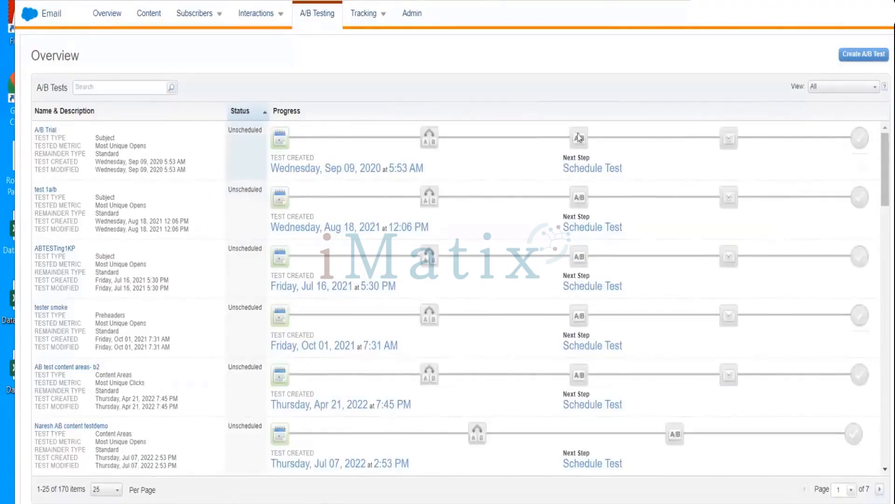
# Filter the A/B test overview to Scheduled tests, and switch the filter to Running tests.
pyautogui.click(819, 92)
pyautogui.click(820, 93)
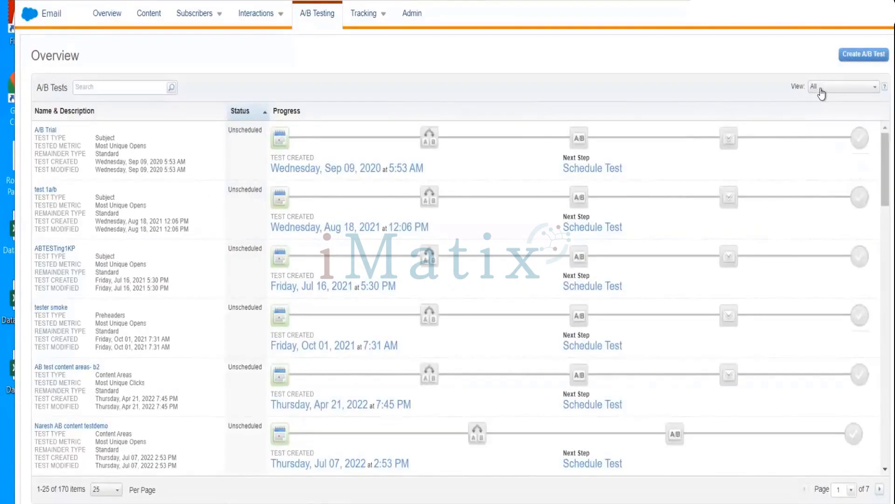
pyautogui.click(821, 91)
pyautogui.click(821, 92)
pyautogui.click(821, 88)
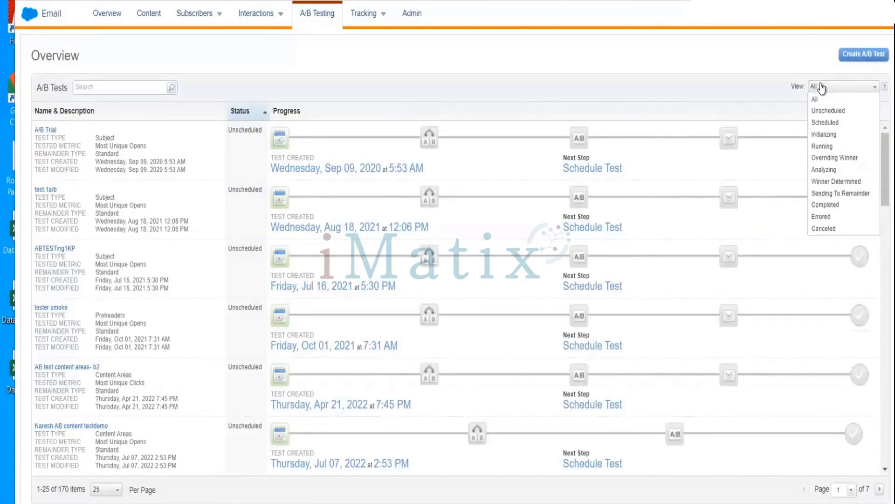
pyautogui.click(821, 123)
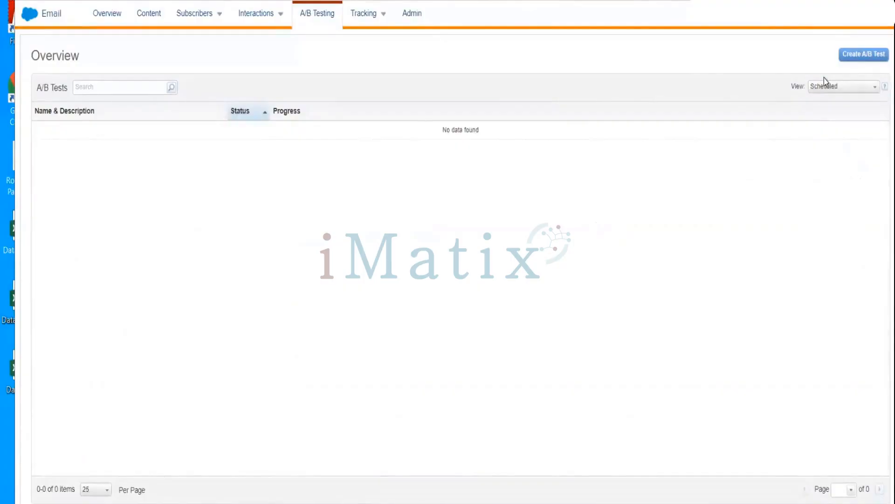
pyautogui.click(832, 87)
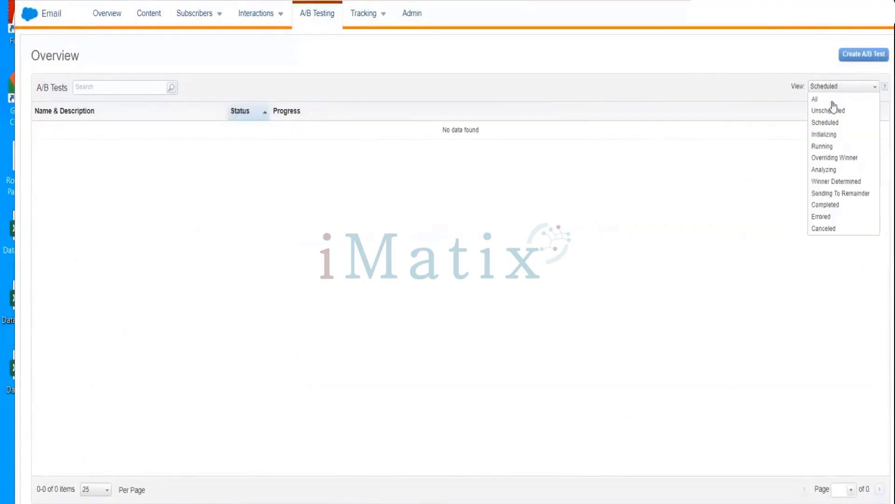
pyautogui.click(826, 146)
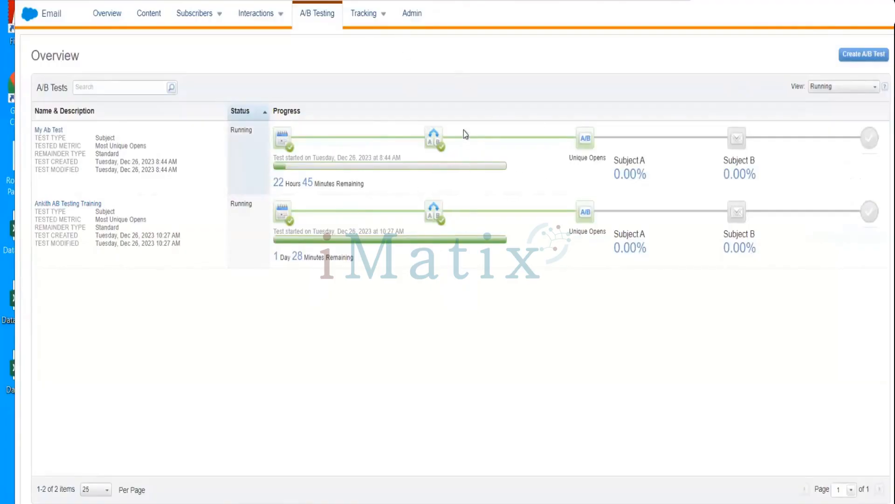
# Go to the tracked sends, select the A/B Testing folder, and open the tracking details of the most recent Contents_Email send.
pyautogui.moveTo(361, 18)
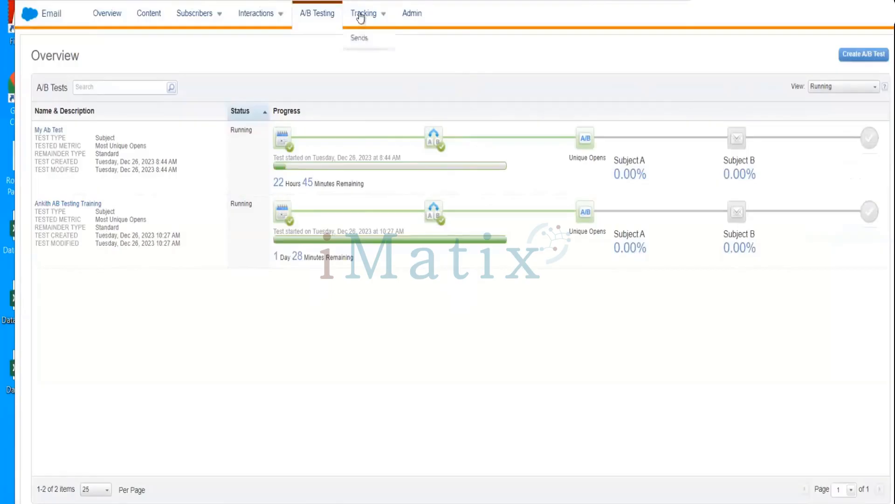
pyautogui.click(360, 18)
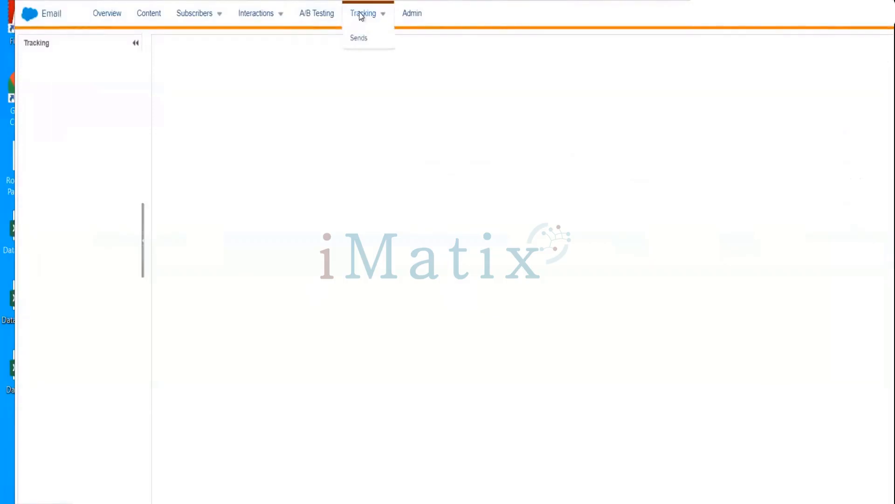
pyautogui.click(360, 35)
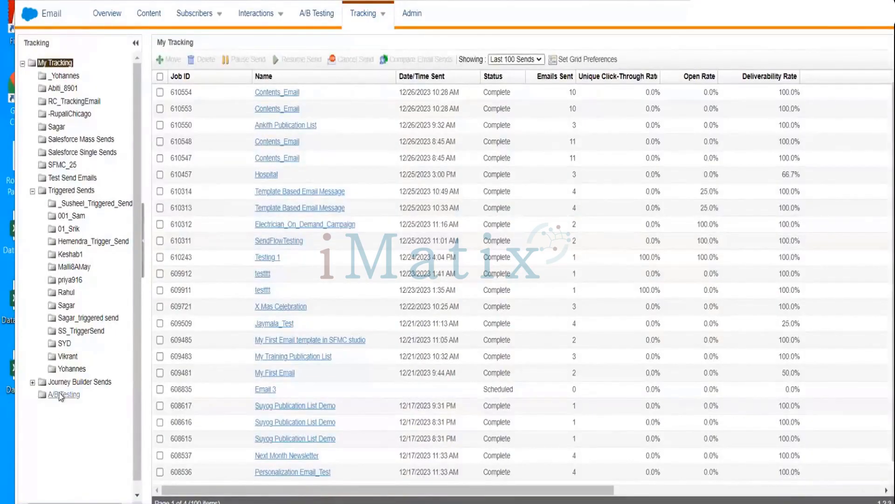
pyautogui.click(61, 395)
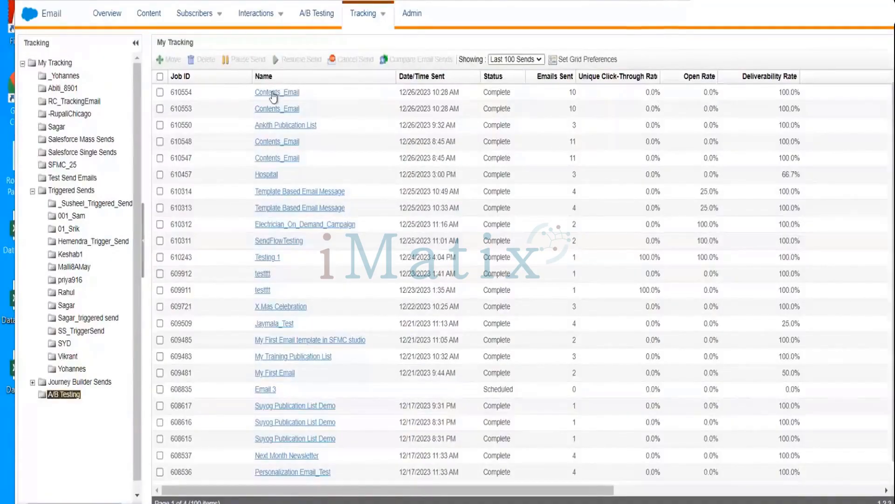
pyautogui.click(160, 95)
pyautogui.click(279, 94)
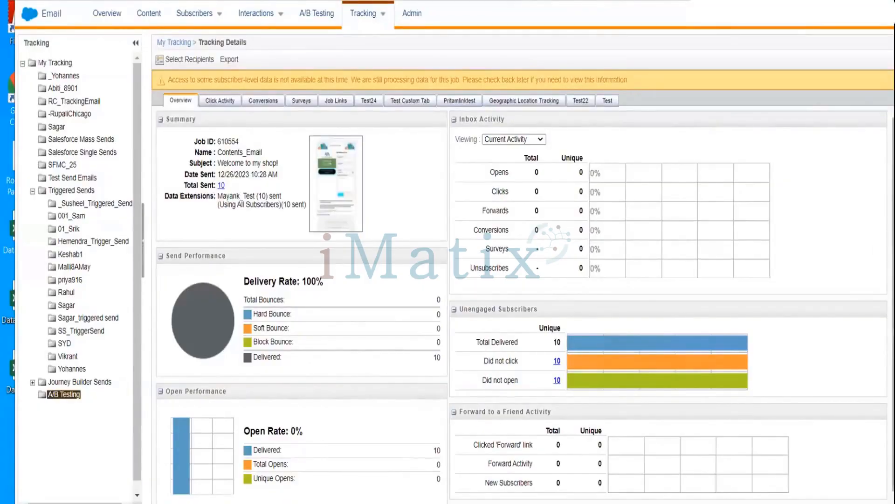
# Review the send's summary, performance and inbox activity, and open its click activity.
pyautogui.scroll(-1, 525, 304)
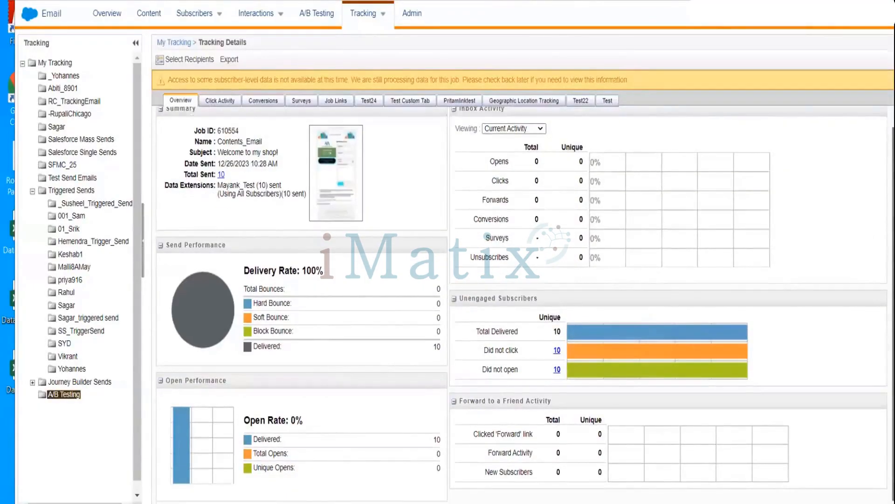
pyautogui.scroll(1, 525, 304)
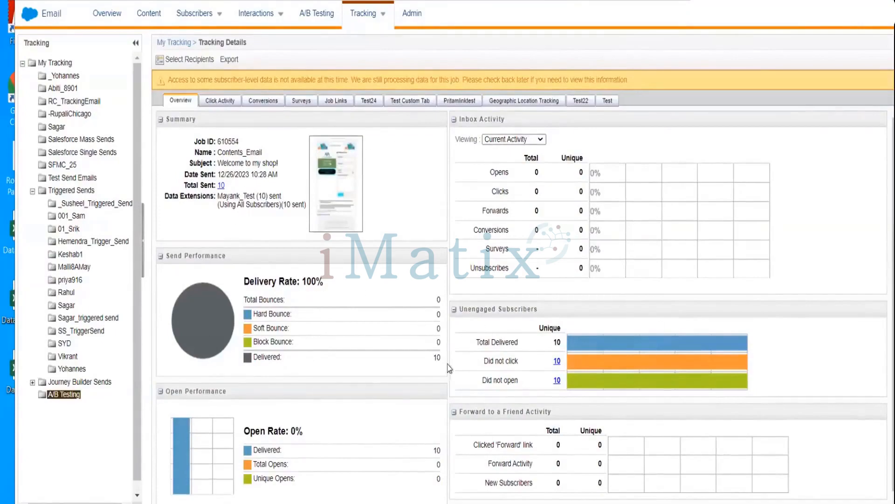
pyautogui.click(214, 100)
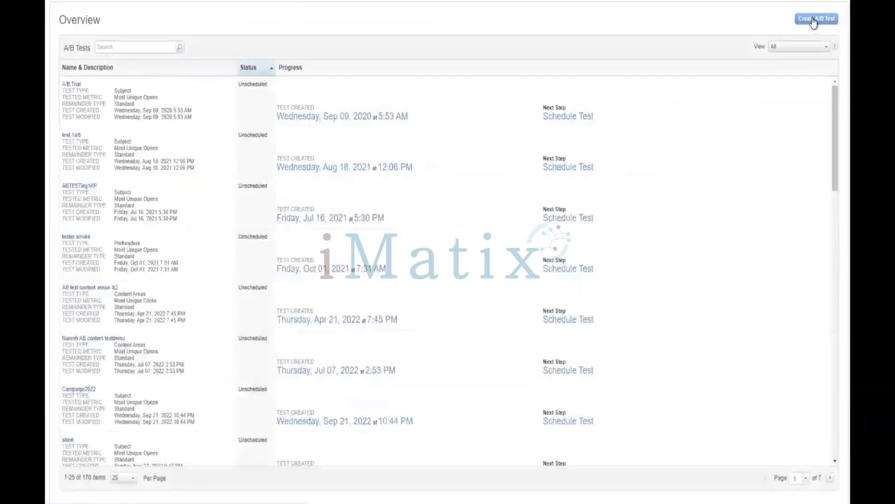
# Start a new A/B test of the Subject lines type, and name it with a first name followed by "Testing".
pyautogui.click(814, 20)
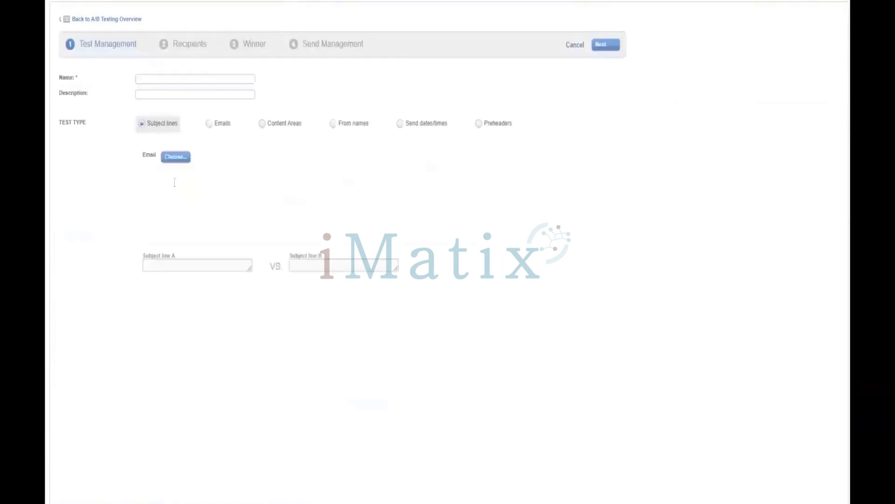
pyautogui.click(188, 79)
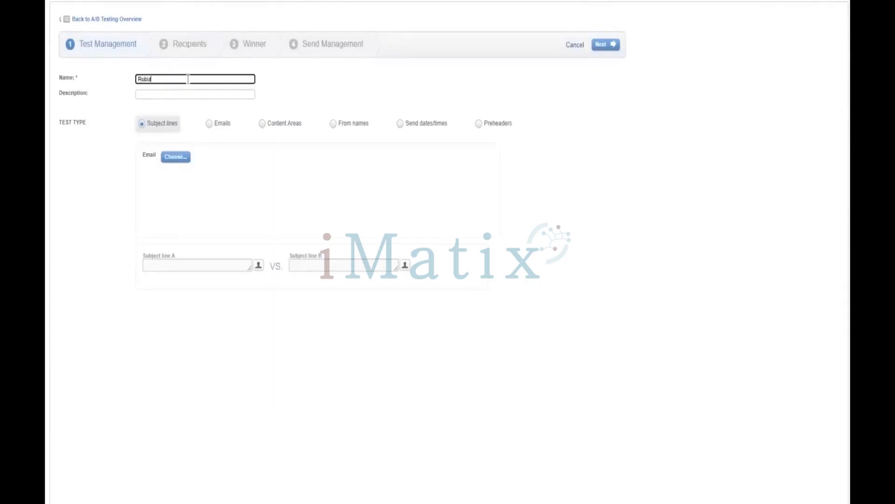
pyautogui.write('ing')
pyautogui.click(183, 264)
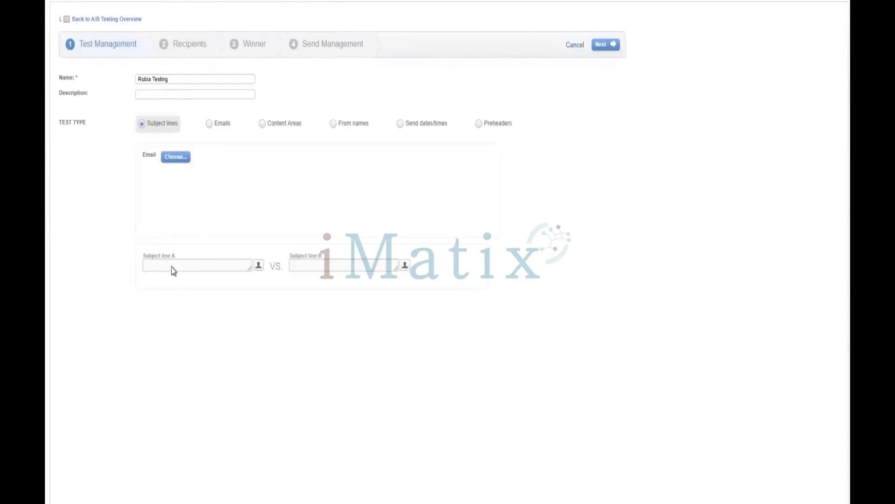
# Browse the email folders for the test email, including SFMC 48 with its Newsletter, Customer Anniversary, Welcome and Templates subfolders.
pyautogui.click(185, 161)
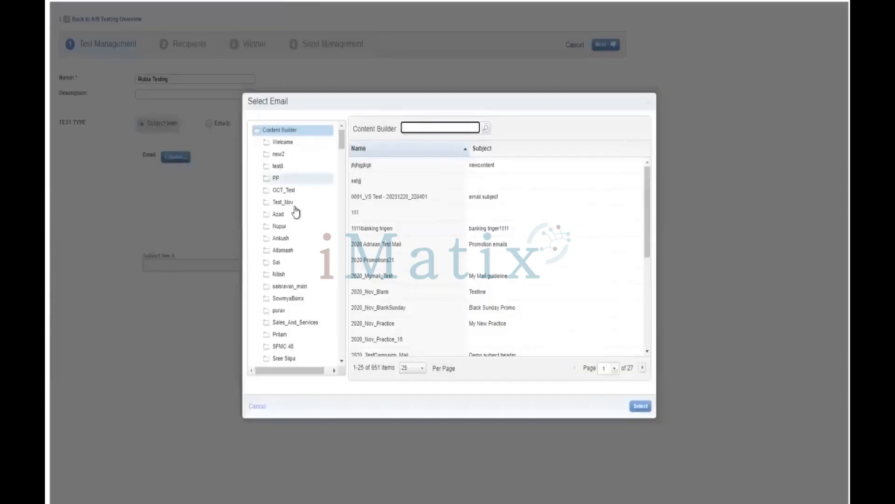
pyautogui.scroll(-3, 295, 213)
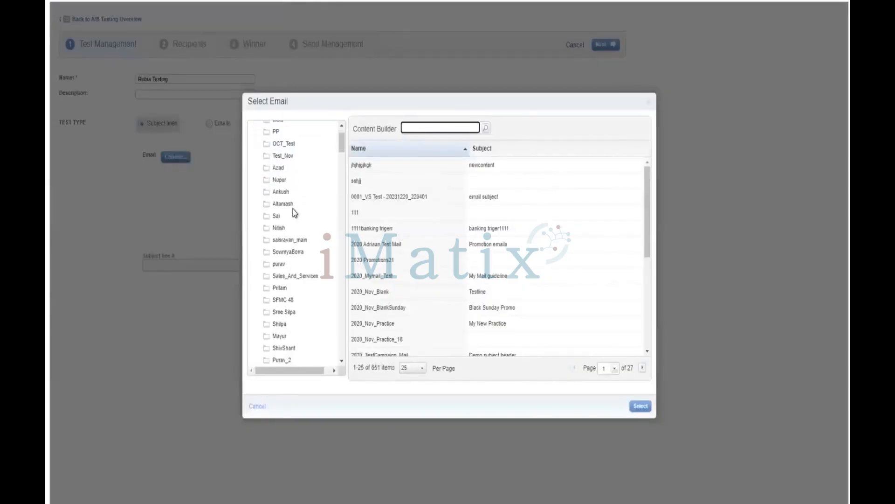
pyautogui.scroll(-1, 292, 277)
pyautogui.click(290, 271)
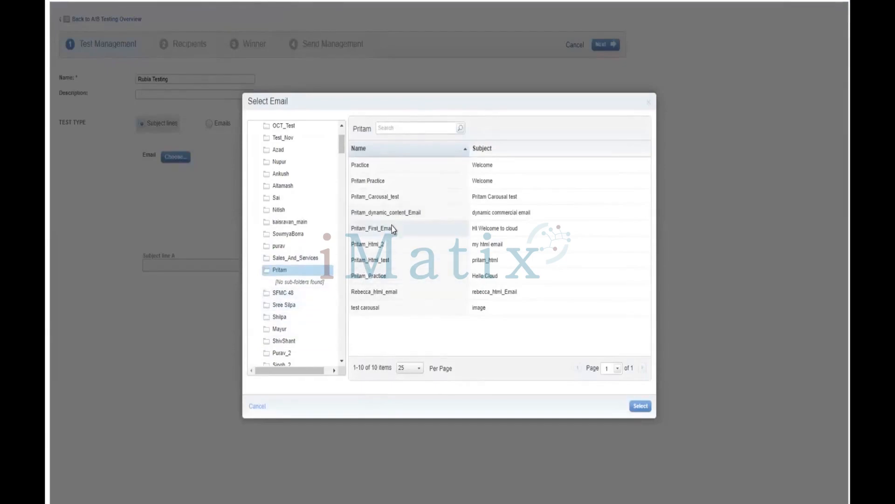
pyautogui.click(283, 293)
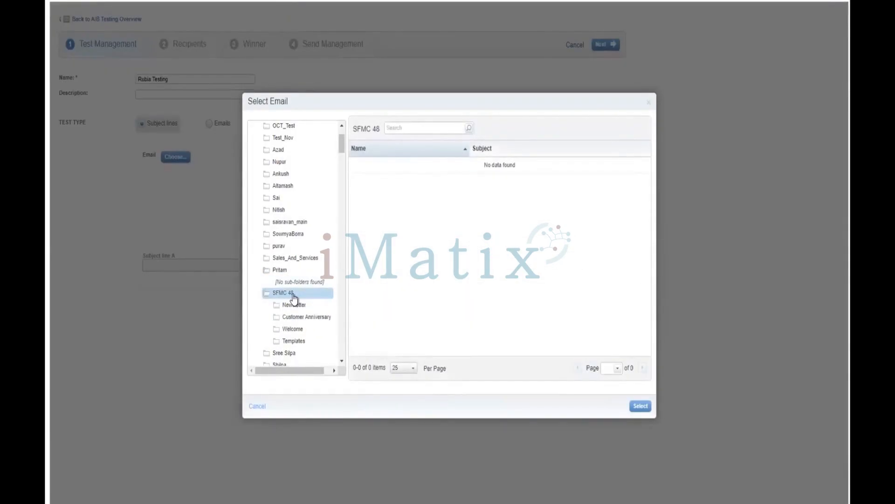
pyautogui.click(300, 306)
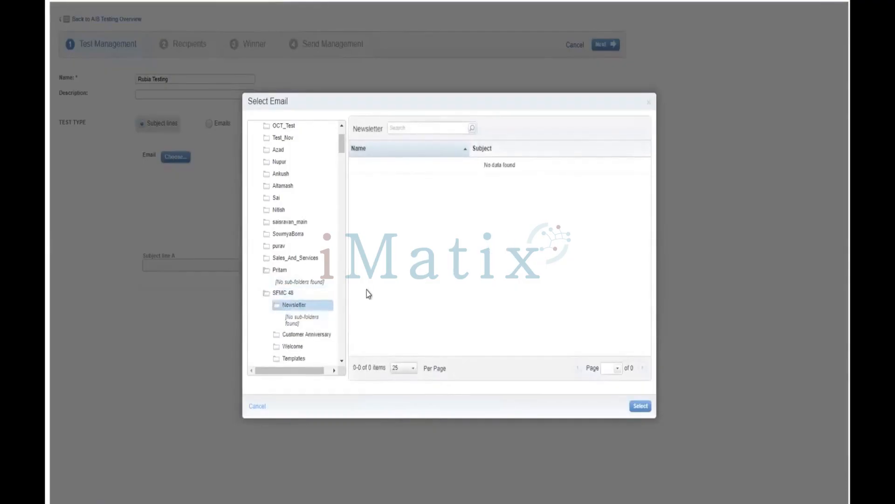
pyautogui.click(291, 335)
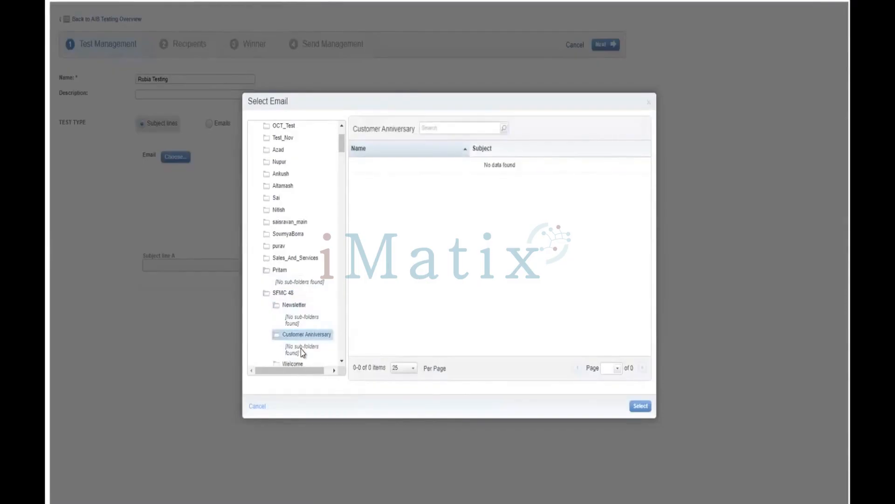
pyautogui.scroll(-1, 280, 361)
pyautogui.scroll(-2, 280, 361)
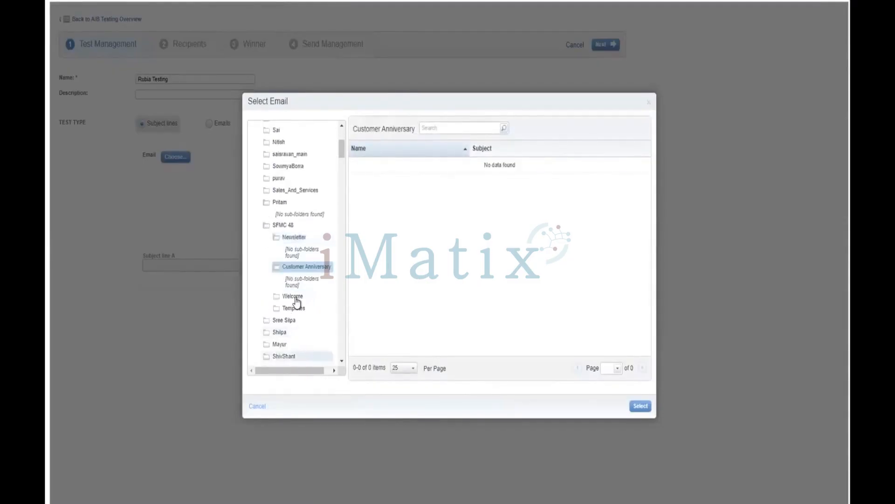
pyautogui.click(293, 297)
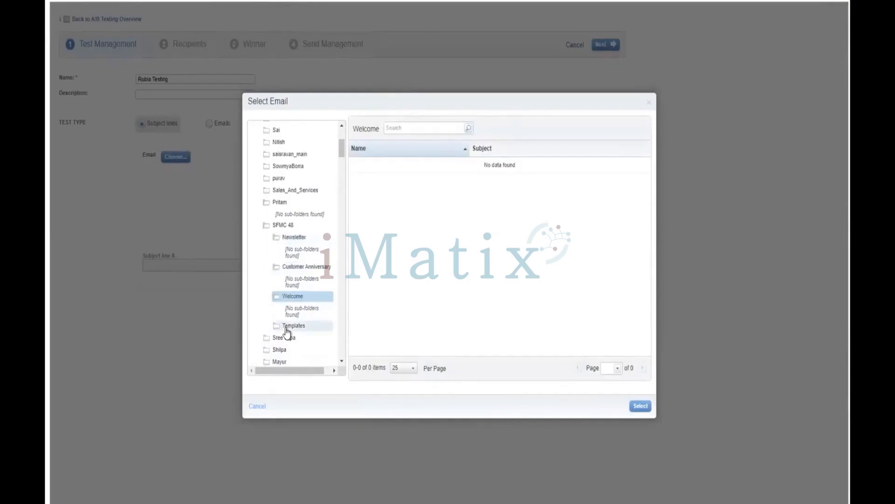
pyautogui.click(286, 327)
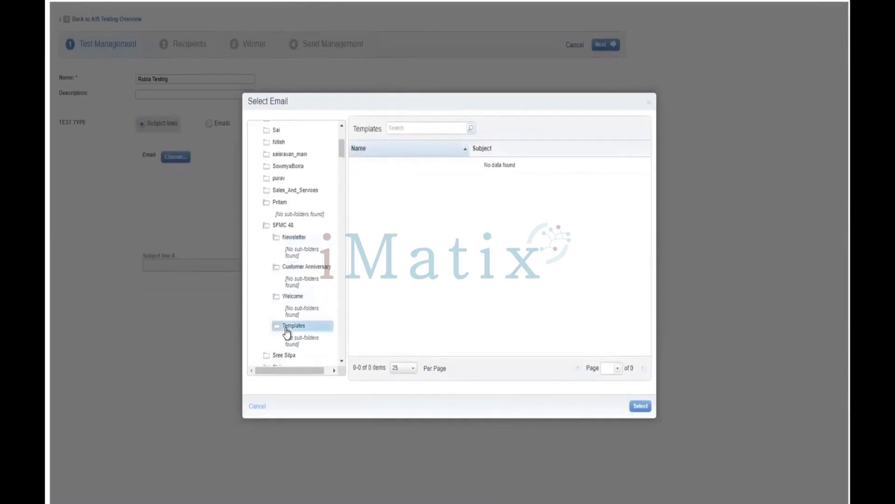
pyautogui.scroll(-2, 287, 332)
# Choose Monthly Newsletter_ss from the Newsletter_ss folder as the email for the test.
pyautogui.click(289, 294)
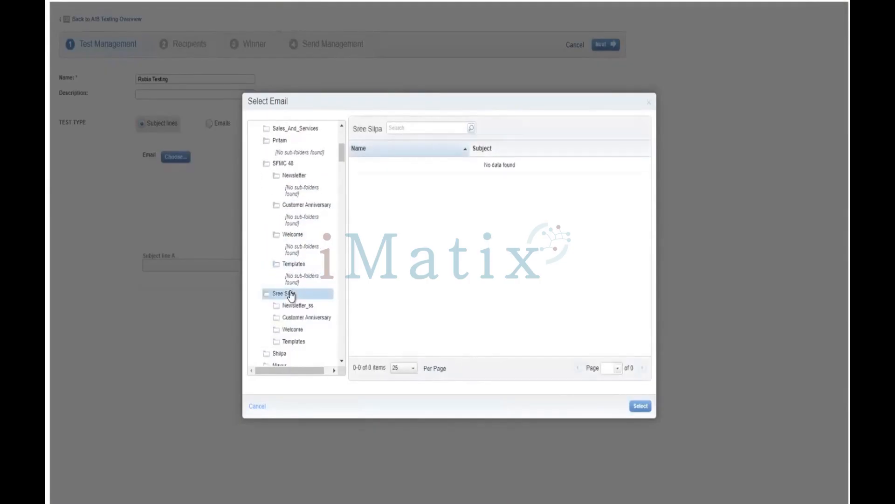
pyautogui.click(301, 305)
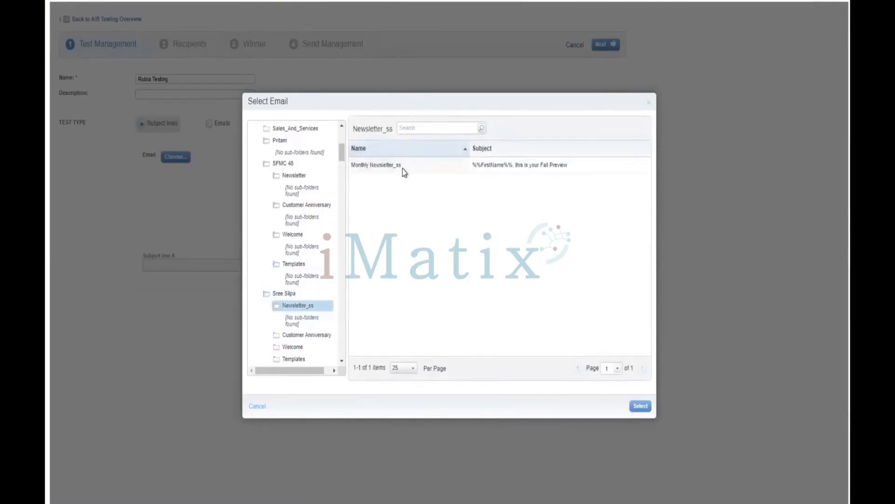
pyautogui.click(404, 166)
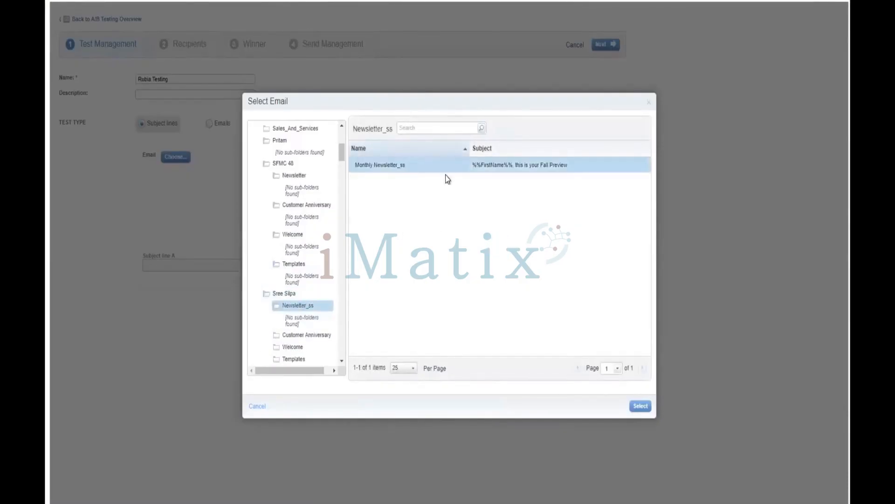
pyautogui.click(640, 406)
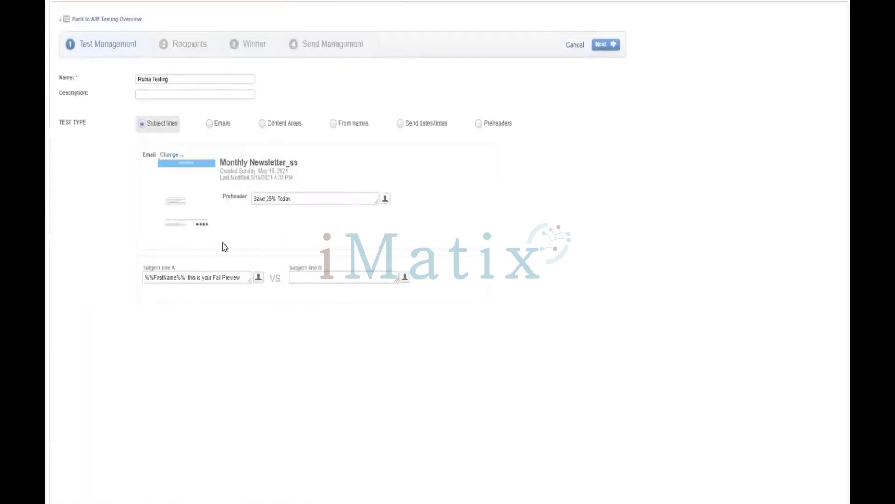
pyautogui.click(210, 278)
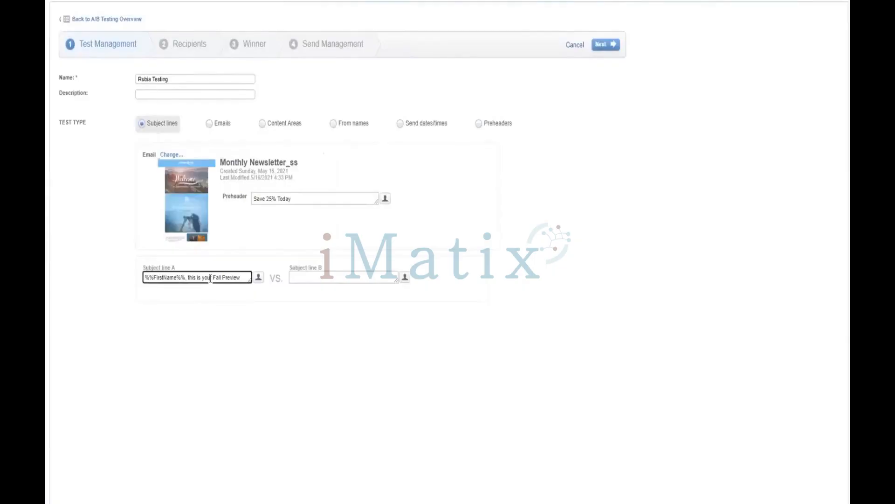
pyautogui.tripleClick(210, 278)
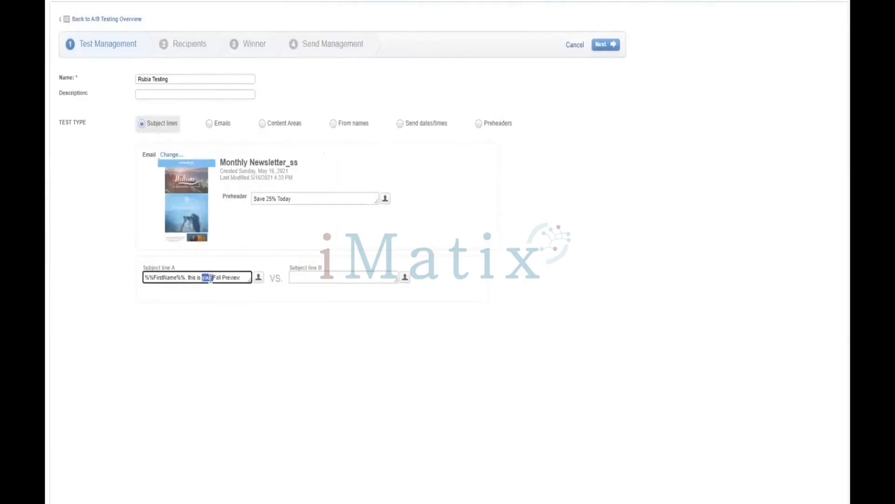
pyautogui.click(339, 285)
pyautogui.click(340, 277)
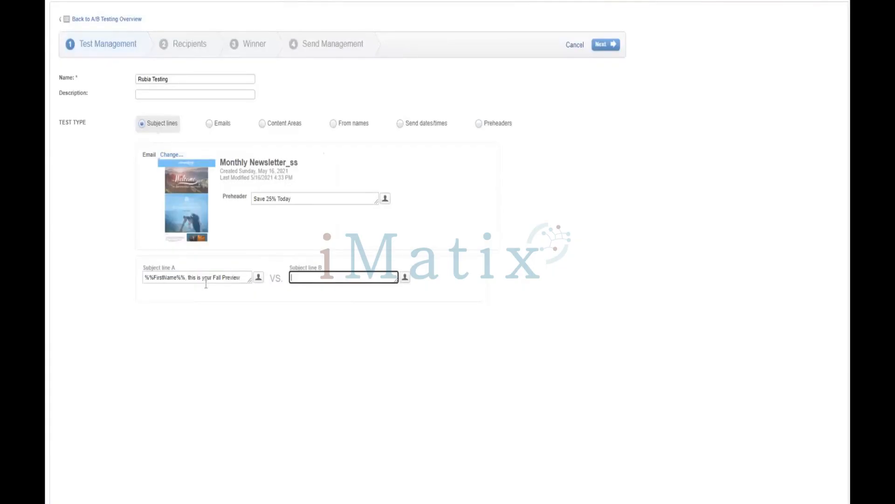
pyautogui.click(216, 280)
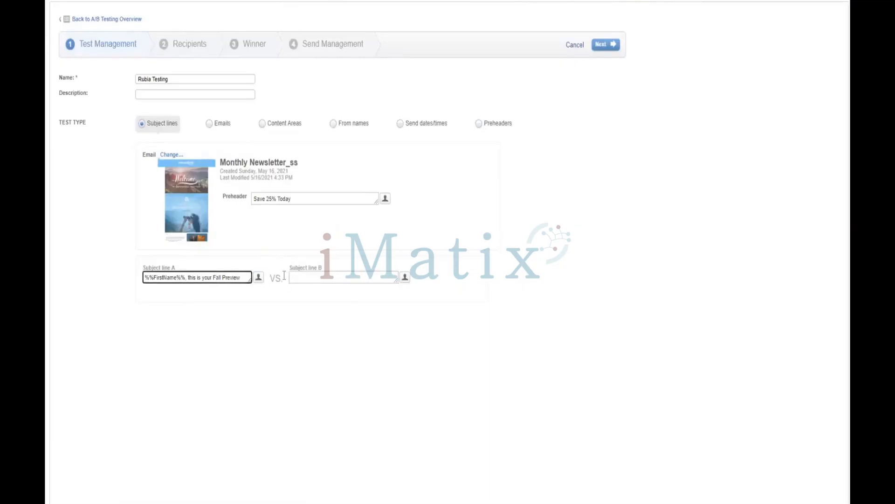
# Enter "this is your Fall Preview" as subject line B of the test.
pyautogui.click(298, 276)
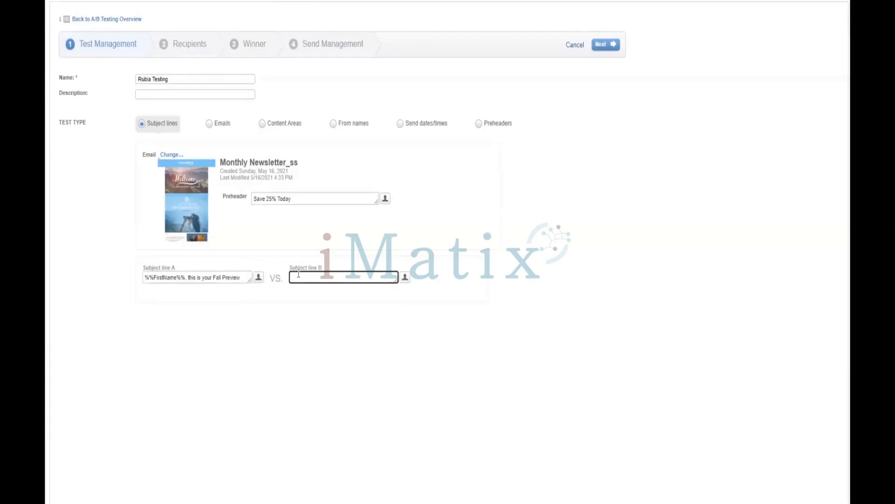
pyautogui.write('this')
pyautogui.write(' is your')
pyautogui.write(' 2')
pyautogui.write('all')
pyautogui.press('BackSpace')
pyautogui.press('BackSpace')
pyautogui.press('BackSpace')
pyautogui.press('BackSpace')
pyautogui.press('BackSpace')
pyautogui.write('Fall Preview.')
pyautogui.click(405, 278)
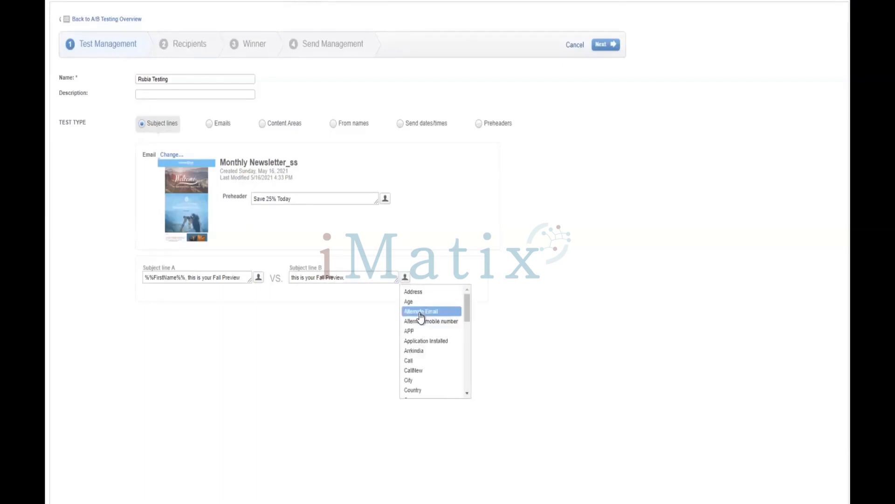
pyautogui.scroll(-6, 420, 322)
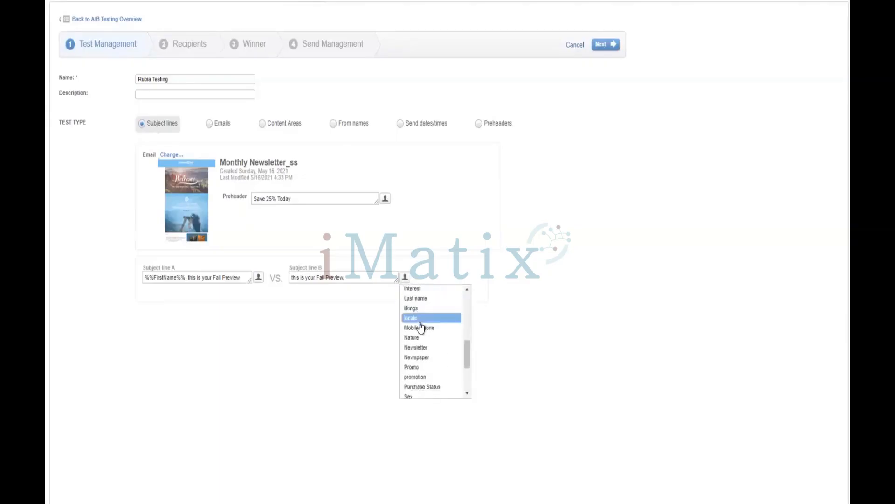
pyautogui.scroll(-1, 427, 359)
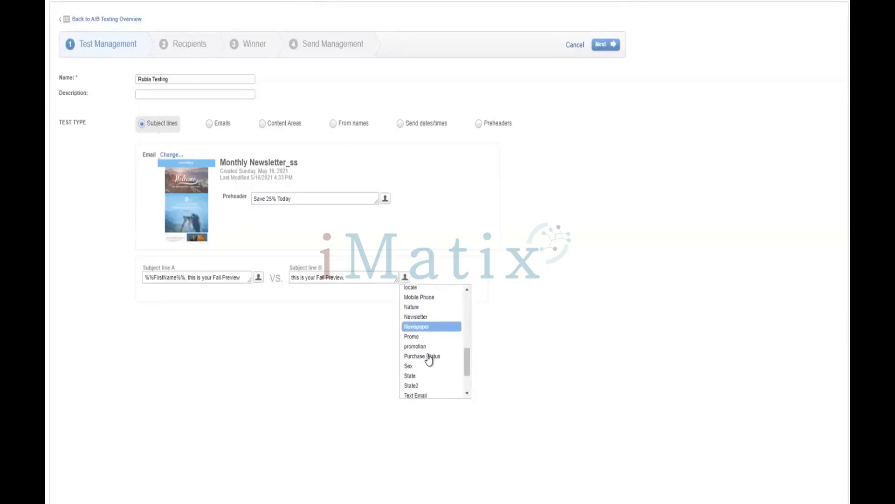
pyautogui.scroll(-2, 429, 359)
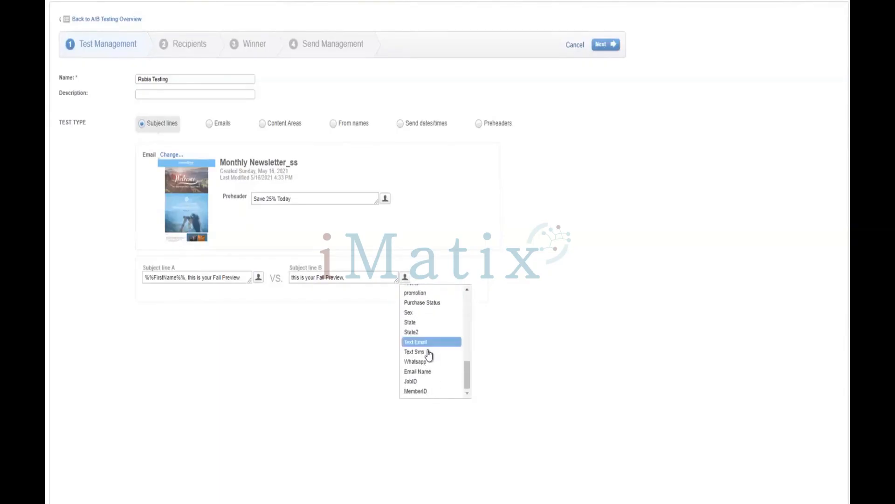
pyautogui.scroll(5, 429, 355)
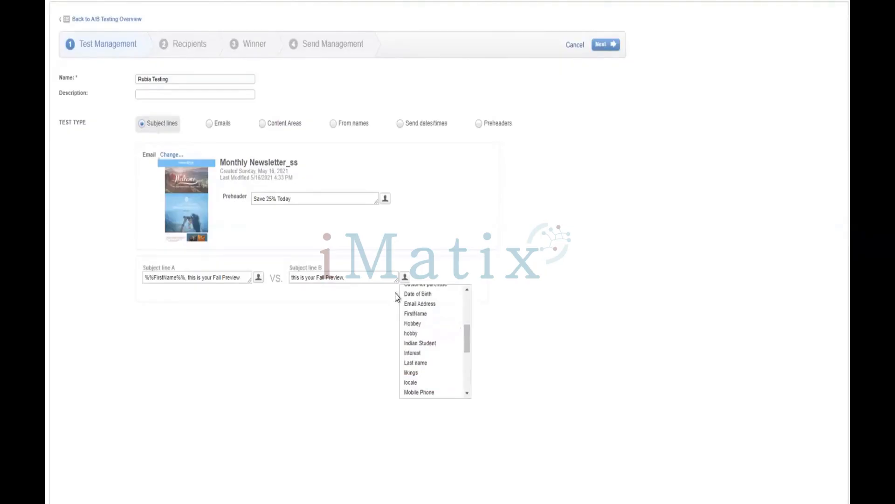
pyautogui.click(361, 277)
# Extend subject line B to "this is your Fall Preview for the new year" and continue to the recipients stage.
pyautogui.click(360, 277)
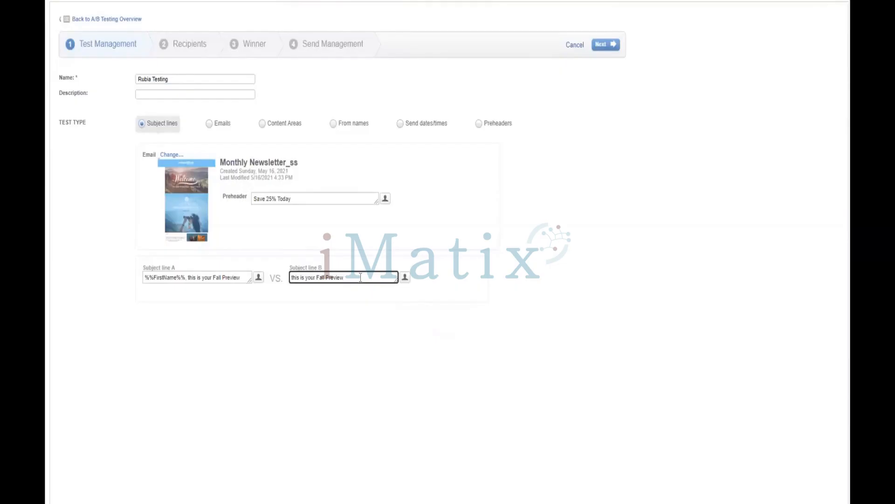
pyautogui.write('for the new year')
pyautogui.click(548, 152)
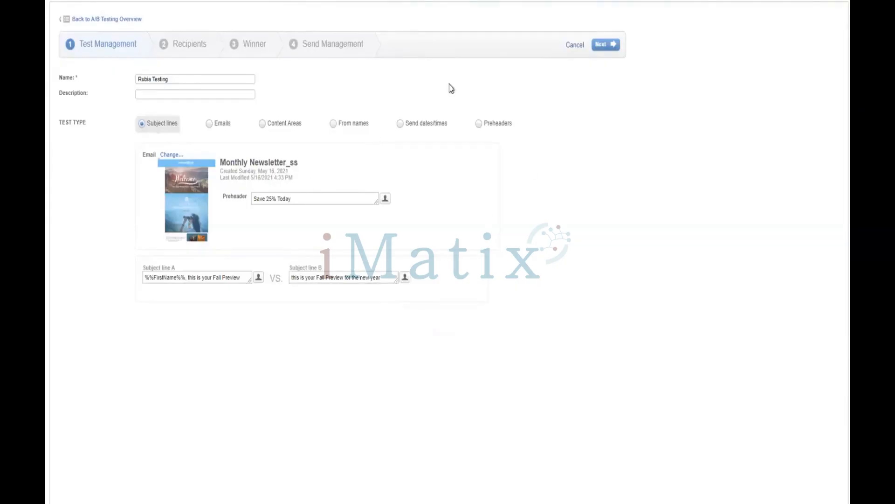
pyautogui.click(597, 49)
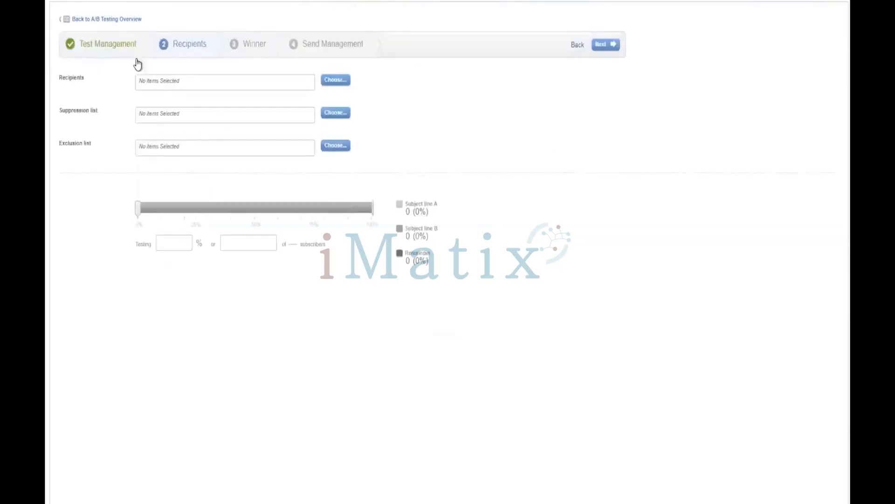
# Choose the Orders data extension from the 001 training folder as the recipients of the test.
pyautogui.click(337, 80)
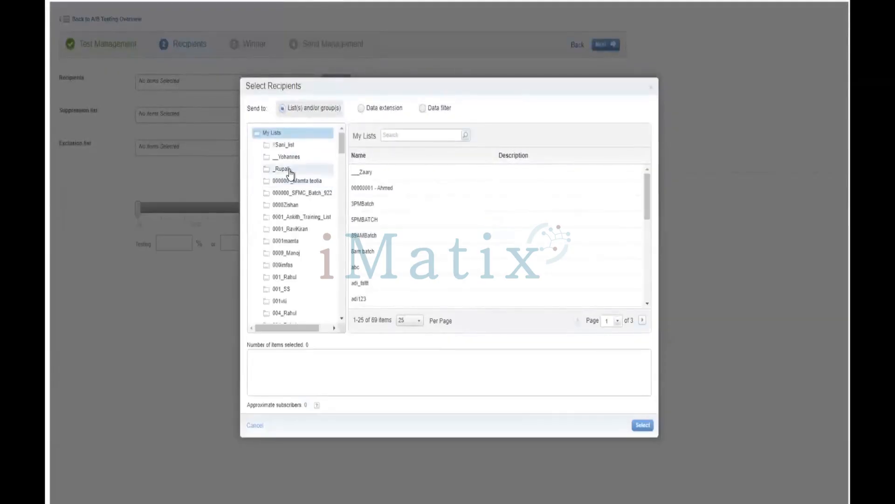
pyautogui.scroll(-1, 324, 224)
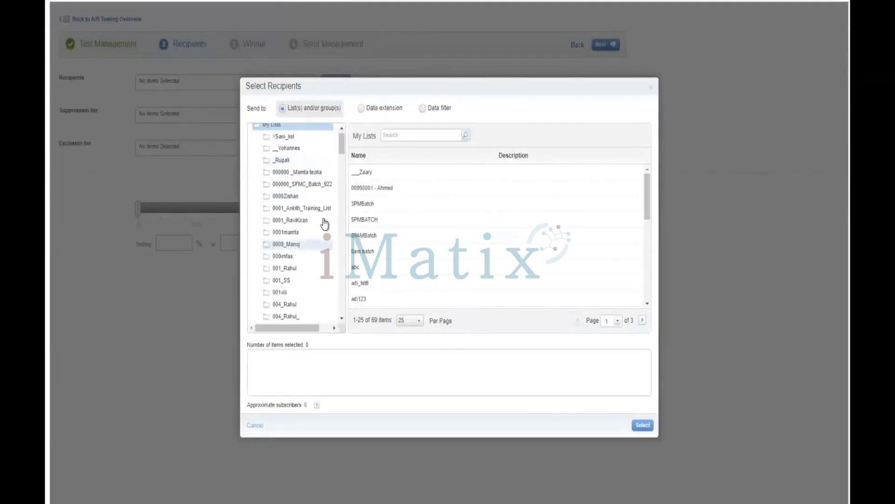
pyautogui.click(327, 210)
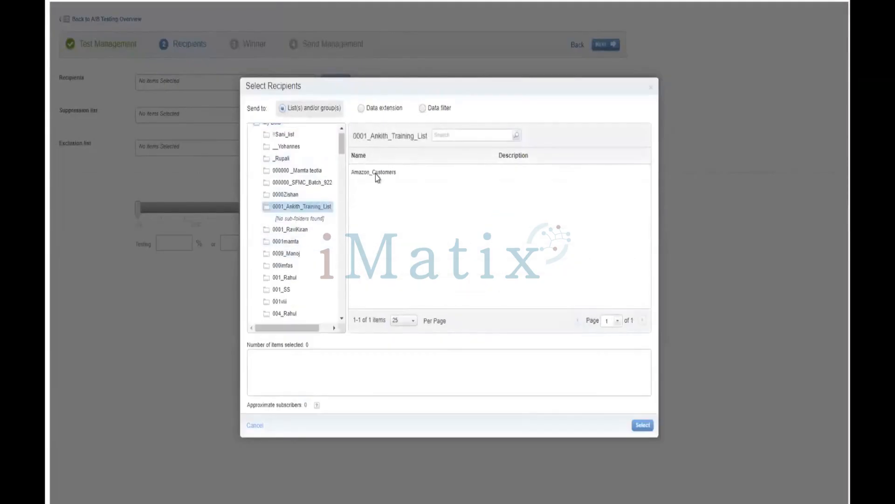
pyautogui.click(379, 111)
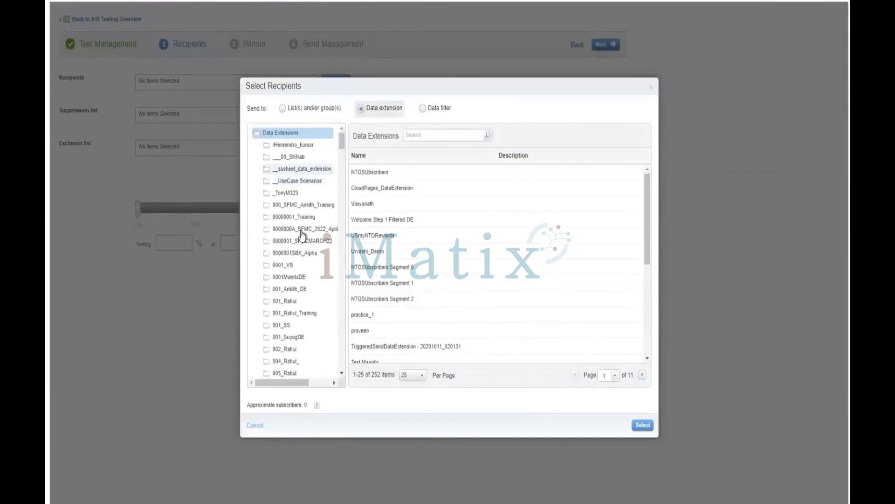
pyautogui.scroll(-2, 296, 254)
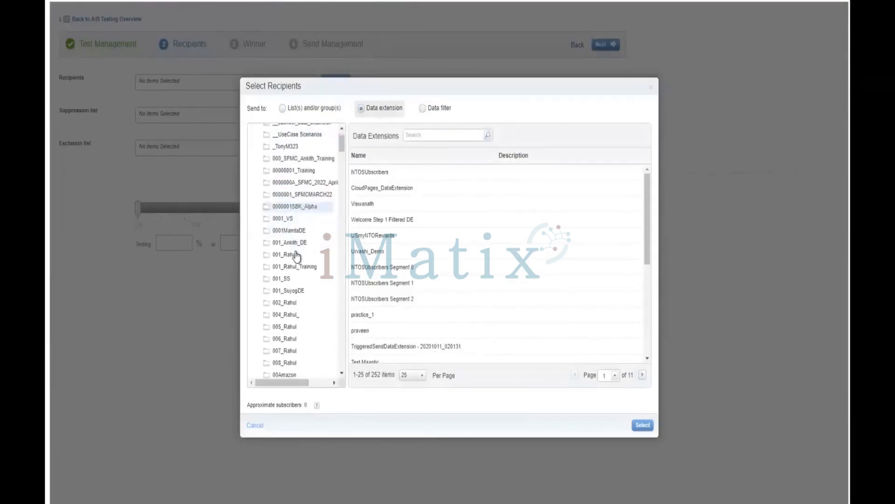
pyautogui.scroll(-3, 296, 253)
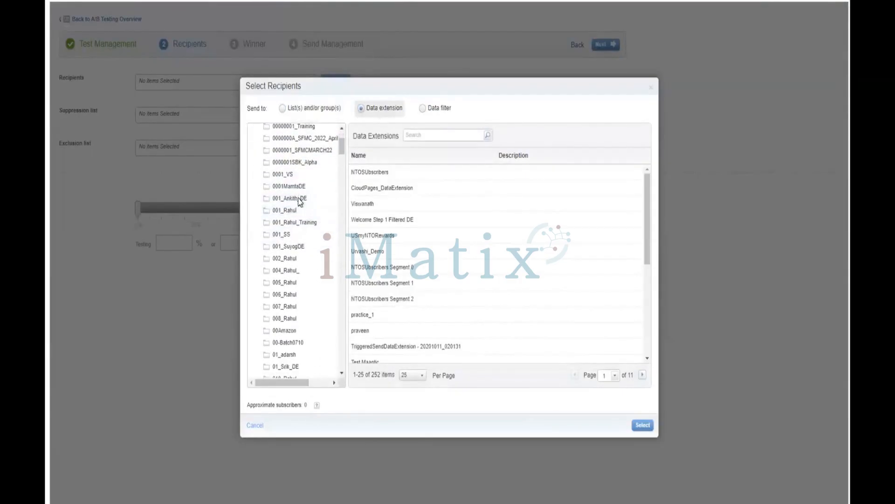
pyautogui.click(299, 201)
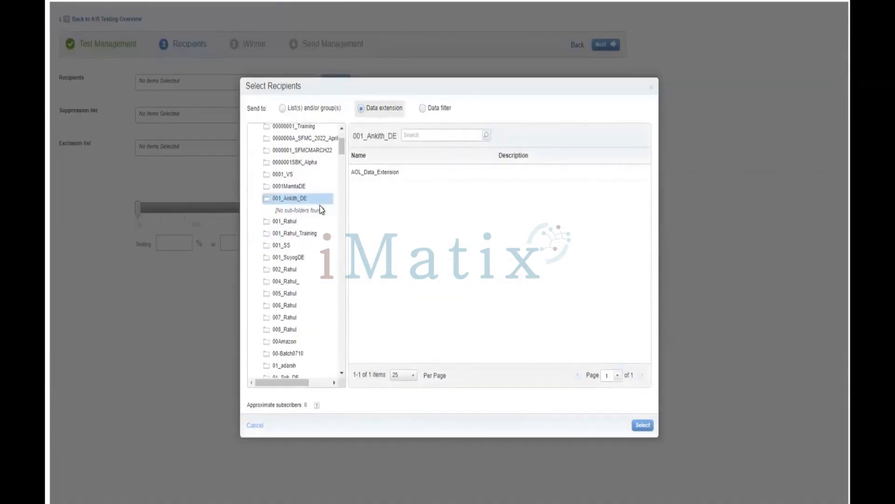
pyautogui.click(283, 233)
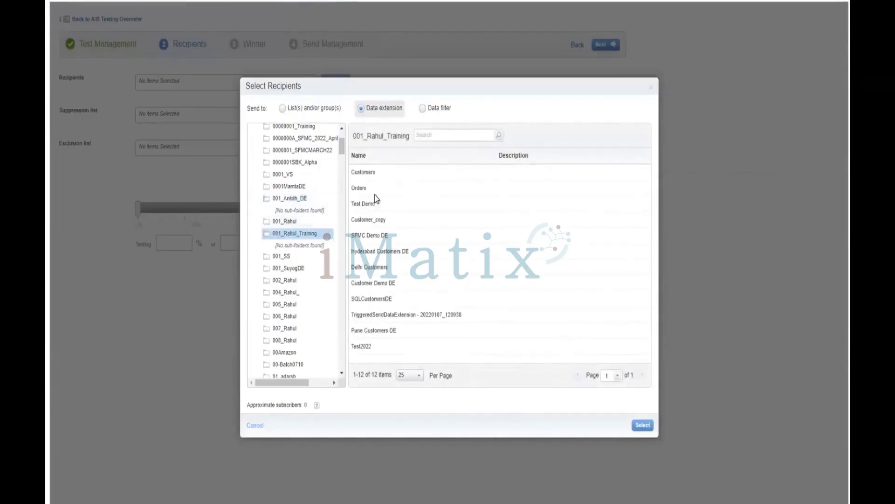
pyautogui.click(372, 188)
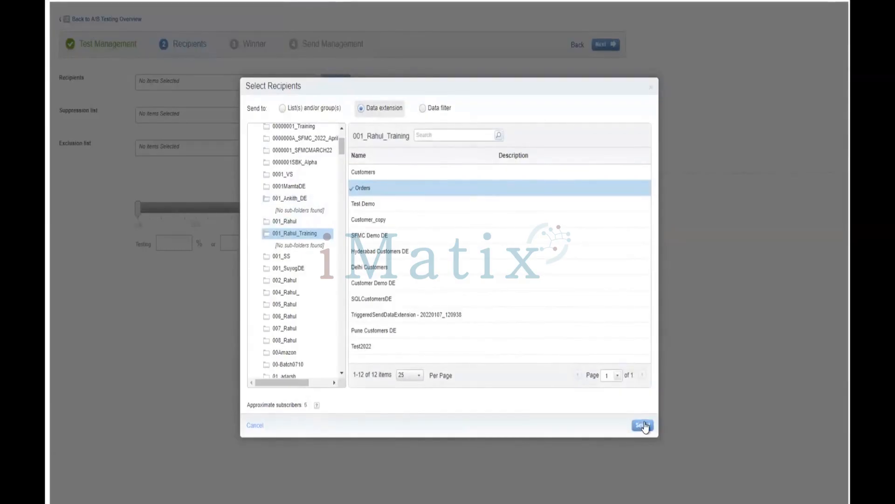
pyautogui.click(642, 424)
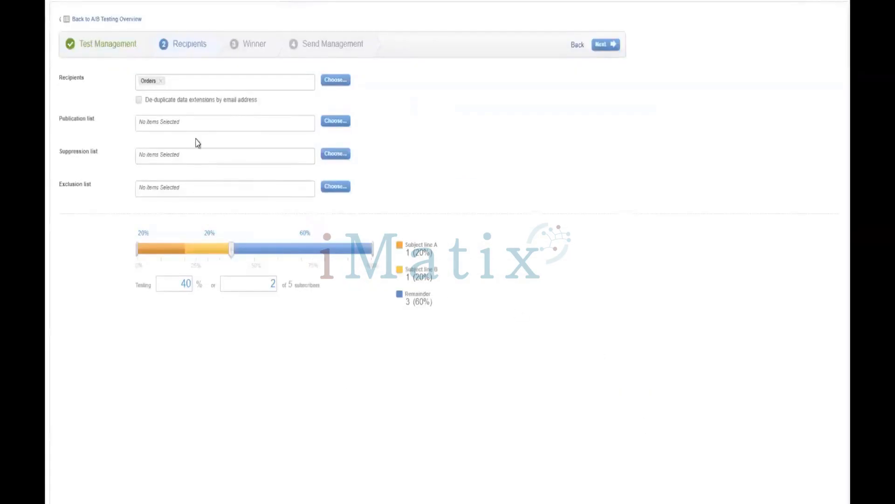
# Set the tested share of subscribers to 50% and try to continue to the winner stage.
pyautogui.click(247, 250)
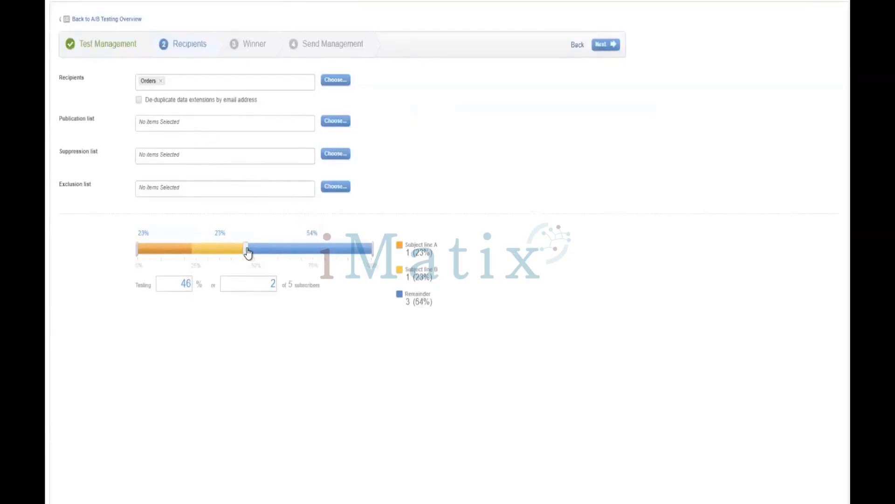
pyautogui.click(284, 250)
pyautogui.click(234, 251)
pyautogui.click(186, 284)
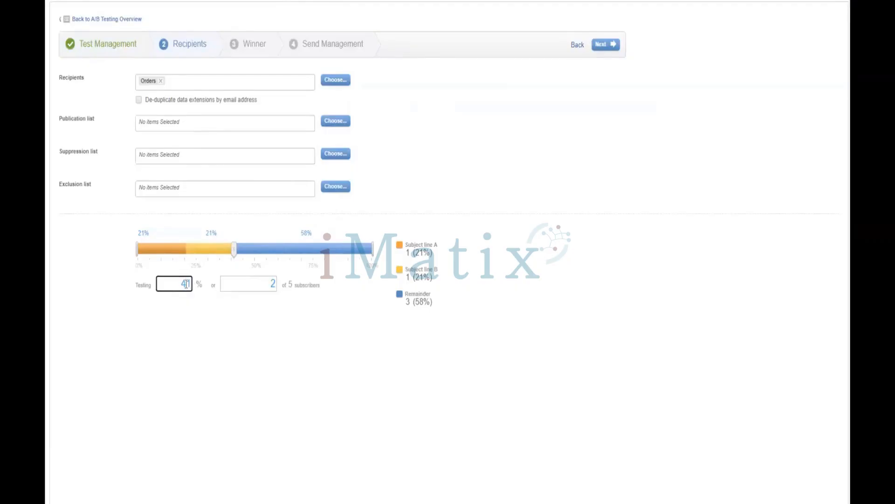
pyautogui.press('BackSpace')
pyautogui.press('BackSpace')
pyautogui.write('50')
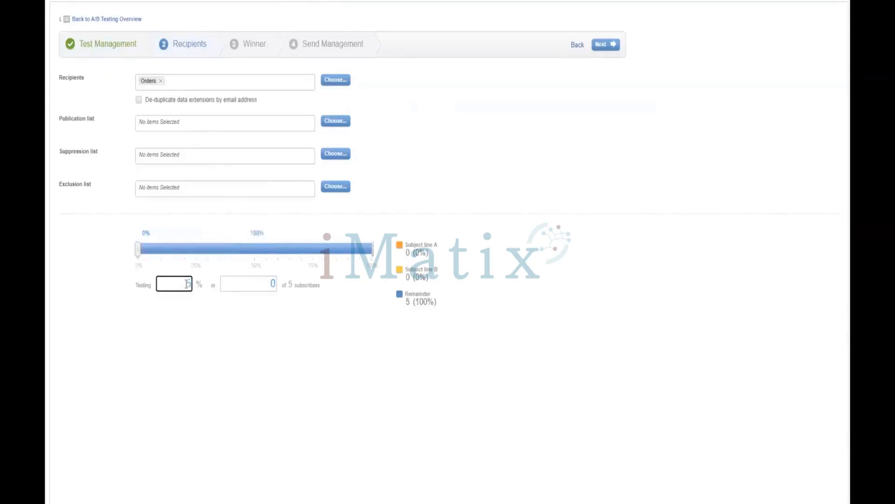
pyautogui.click(217, 334)
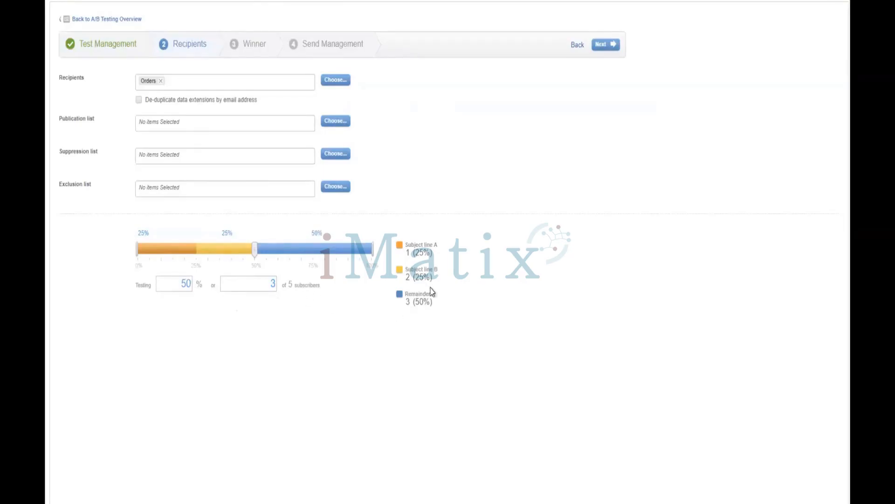
pyautogui.click(601, 45)
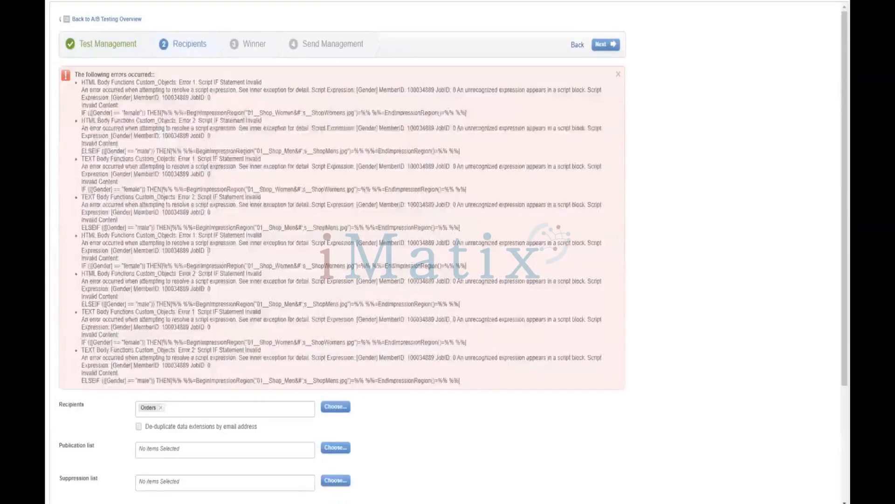
# Replace the recipients with the Married Amazon Customers DE data extension from the folder numbered 005.
pyautogui.scroll(-2, 222, 233)
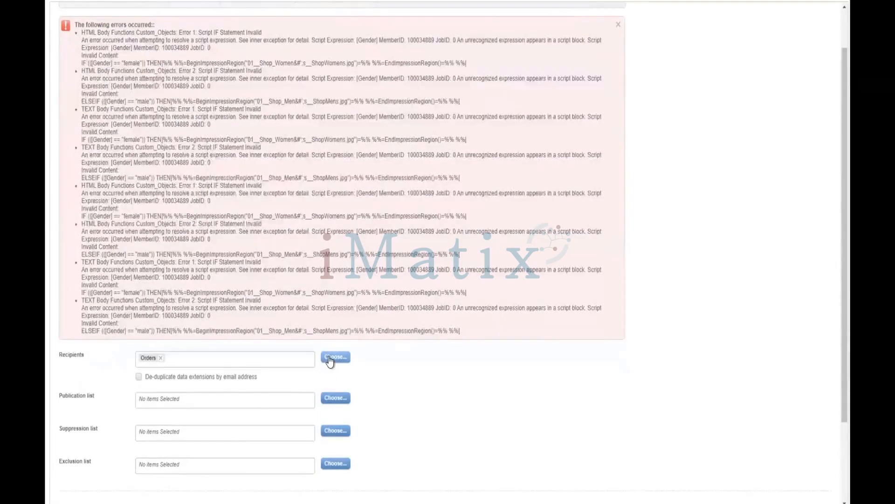
pyautogui.click(329, 357)
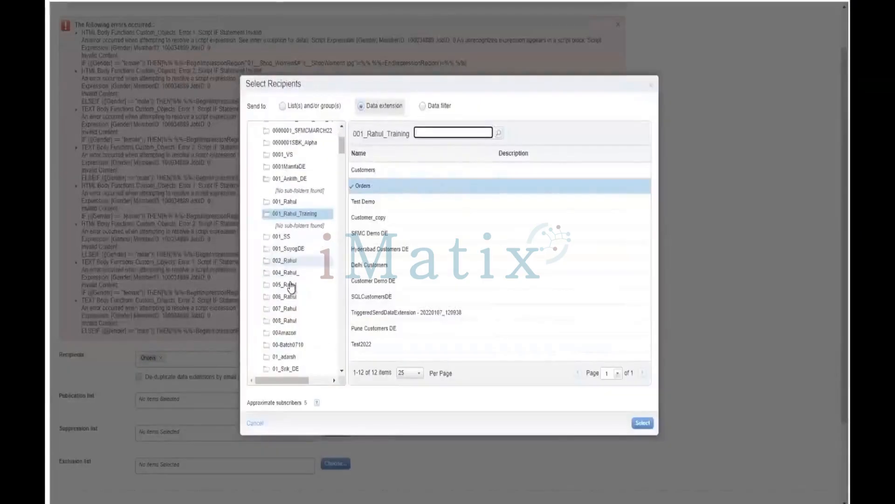
pyautogui.scroll(-1, 290, 286)
pyautogui.click(291, 285)
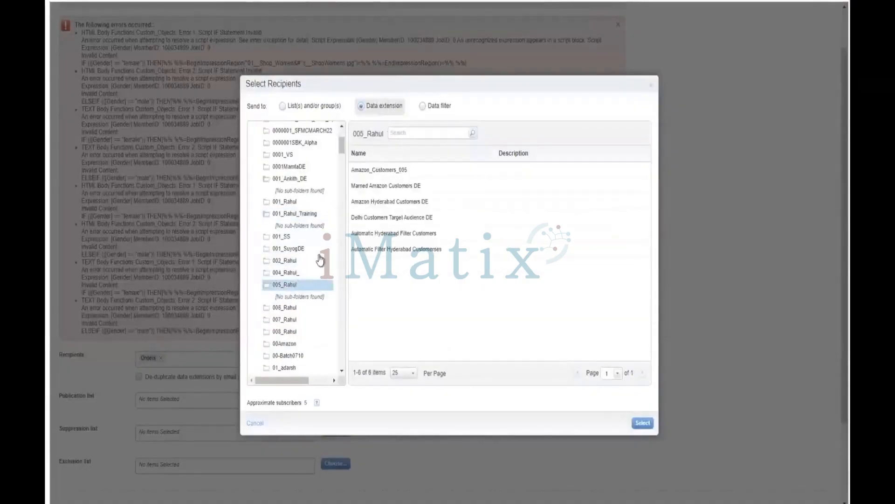
pyautogui.click(385, 189)
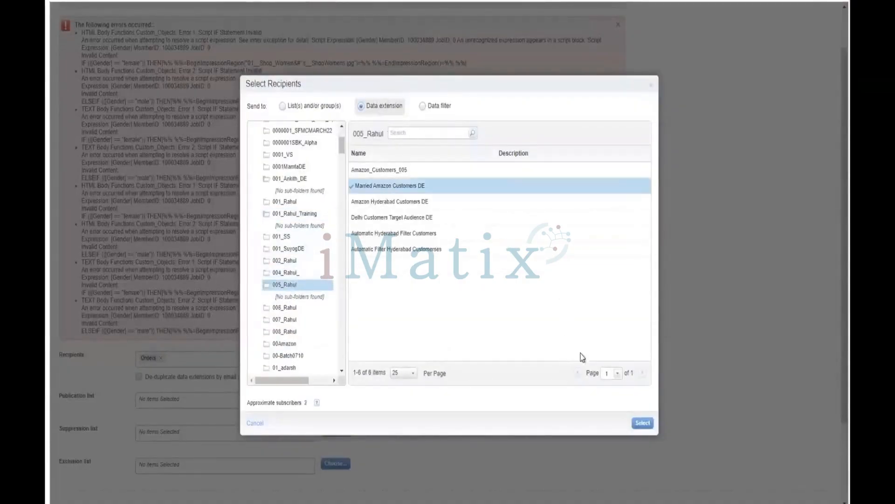
pyautogui.click(639, 425)
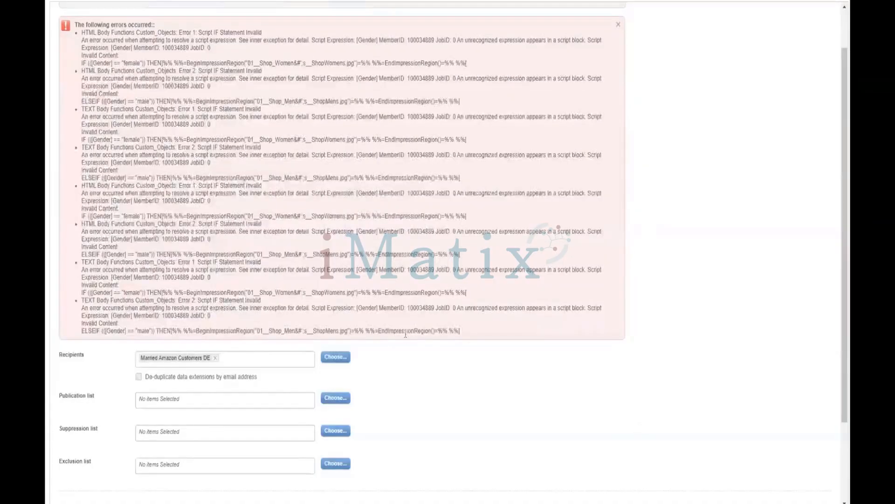
# Try to continue to the winner stage with the new recipients, and dismiss the error report.
pyautogui.scroll(-2, 406, 334)
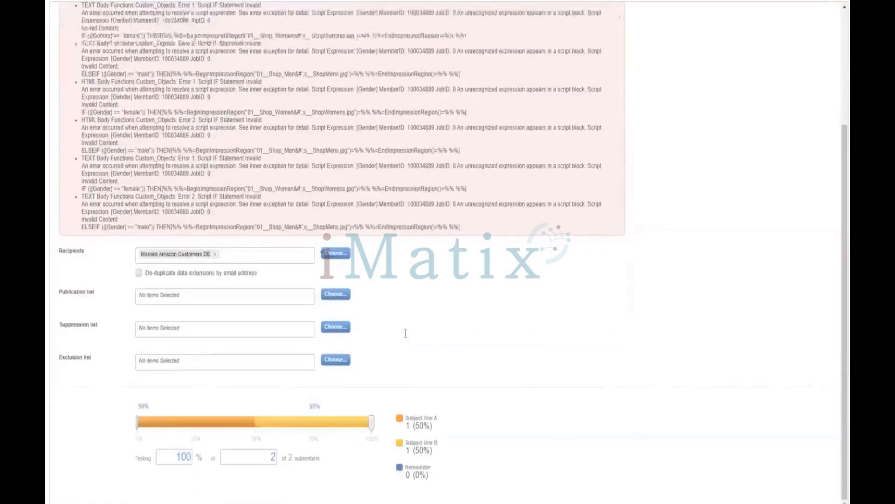
pyautogui.doubleClick(180, 460)
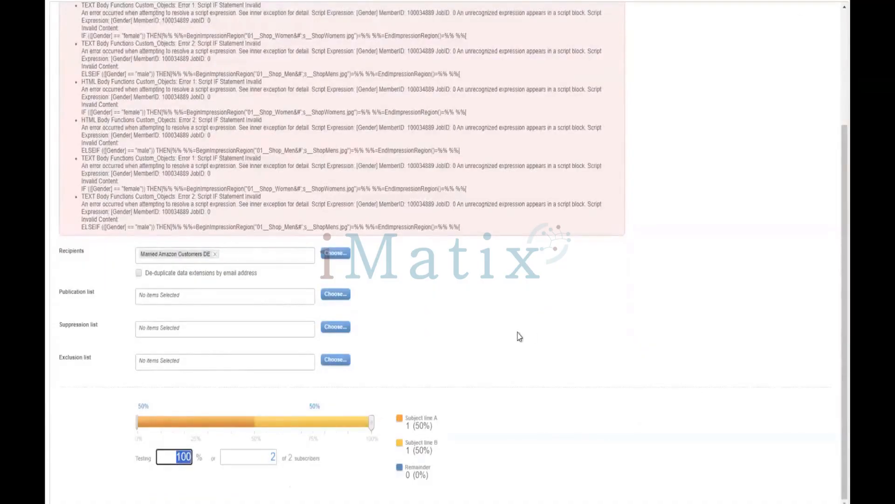
pyautogui.scroll(3, 449, 335)
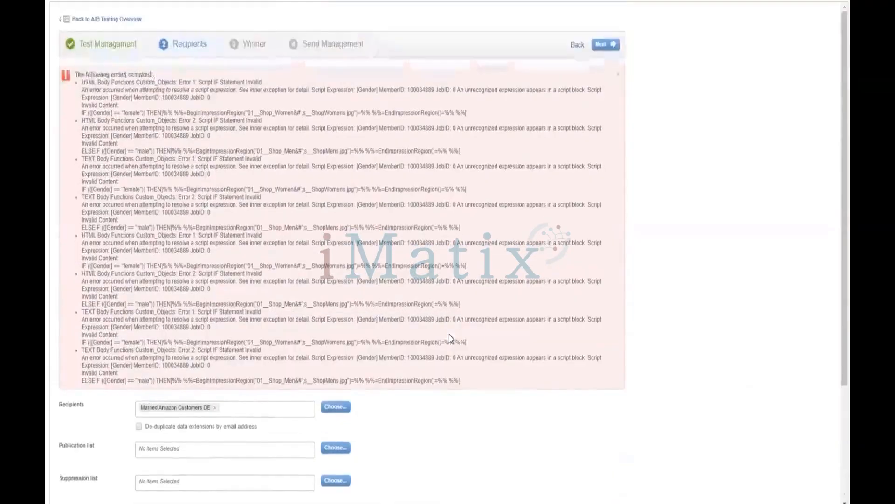
pyautogui.click(606, 46)
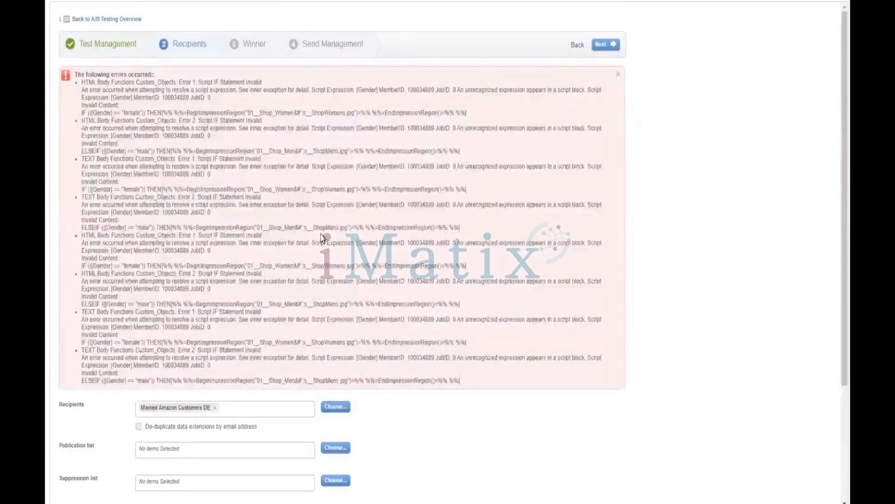
pyautogui.scroll(-1, 322, 238)
pyautogui.scroll(-1, 322, 238)
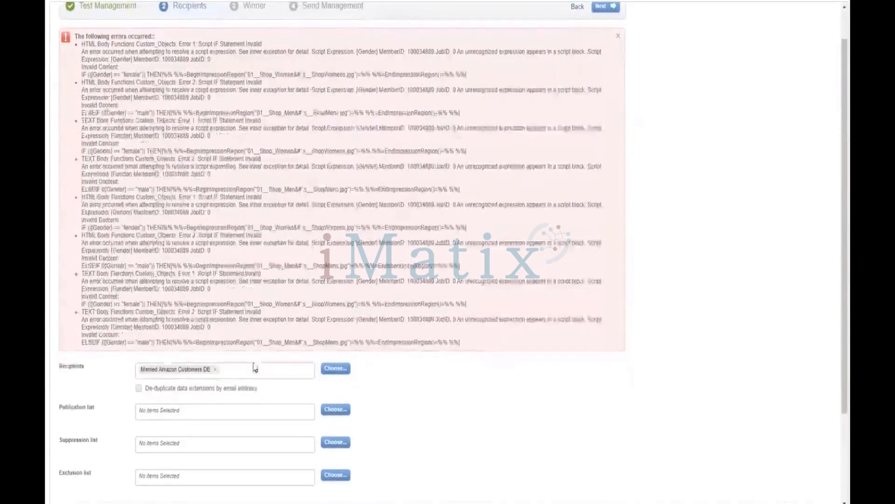
pyautogui.click(621, 39)
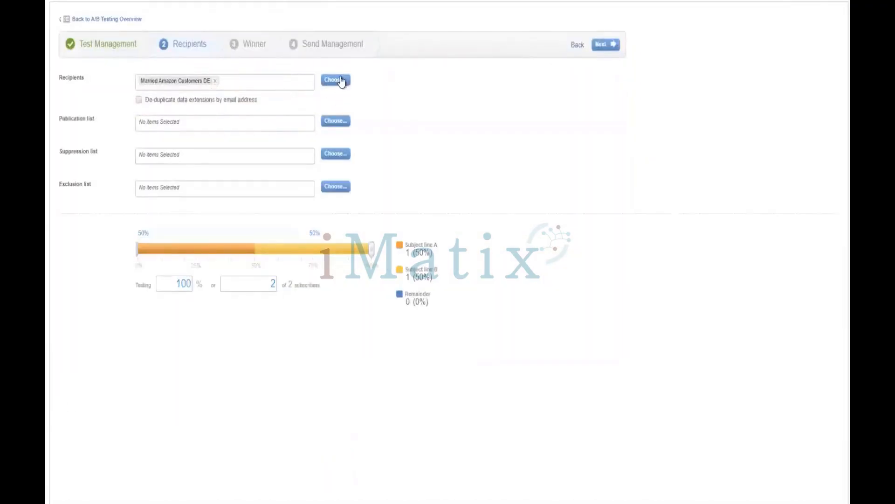
# Try to replace the recipients with the SFMC NTO subscribers data extension from the 1sfmc learning folder.
pyautogui.click(336, 80)
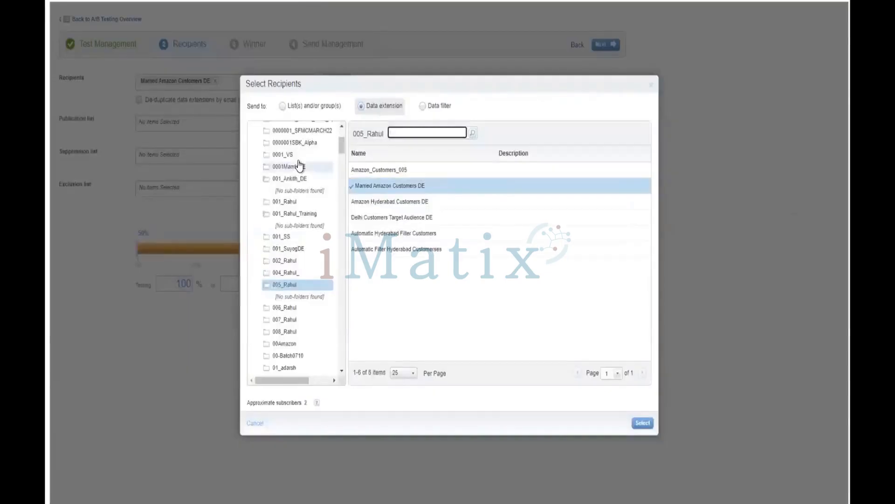
pyautogui.scroll(2, 295, 182)
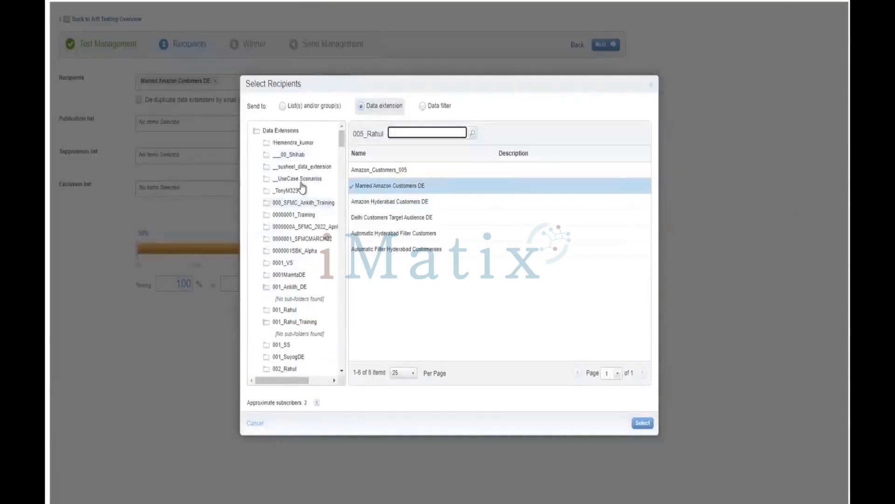
pyautogui.click(290, 203)
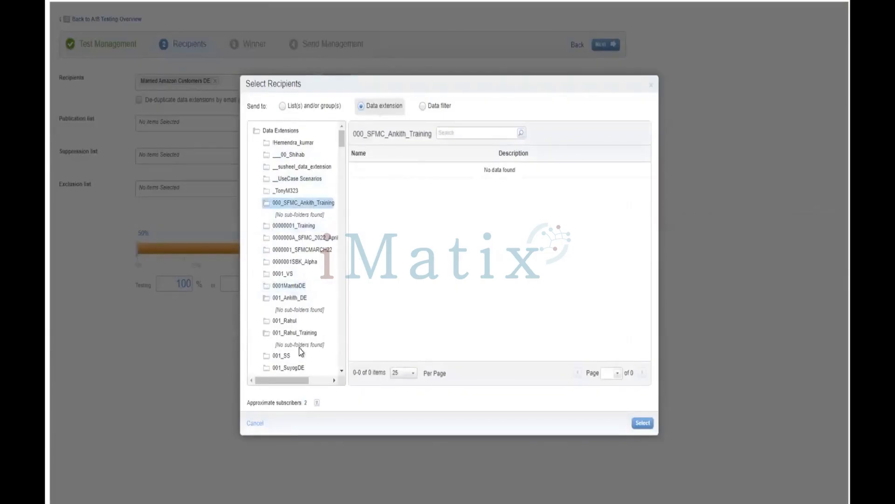
pyautogui.scroll(-2, 298, 347)
pyautogui.scroll(-5, 290, 313)
pyautogui.click(293, 328)
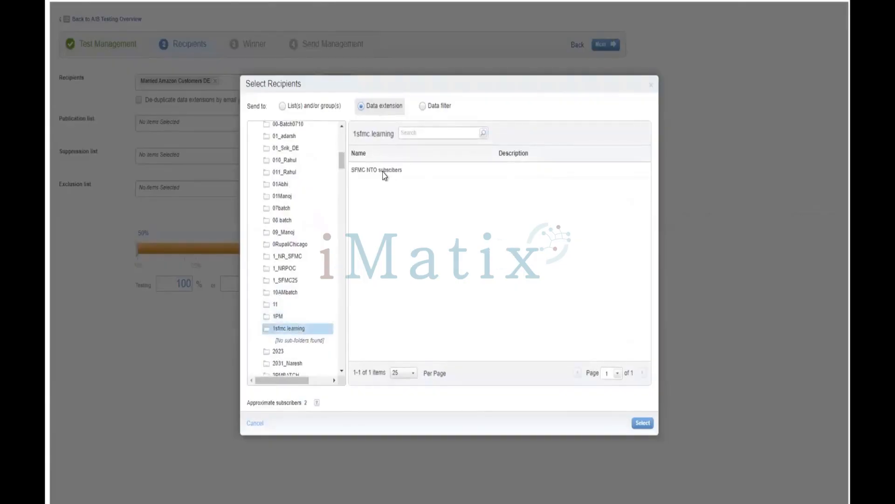
pyautogui.click(384, 176)
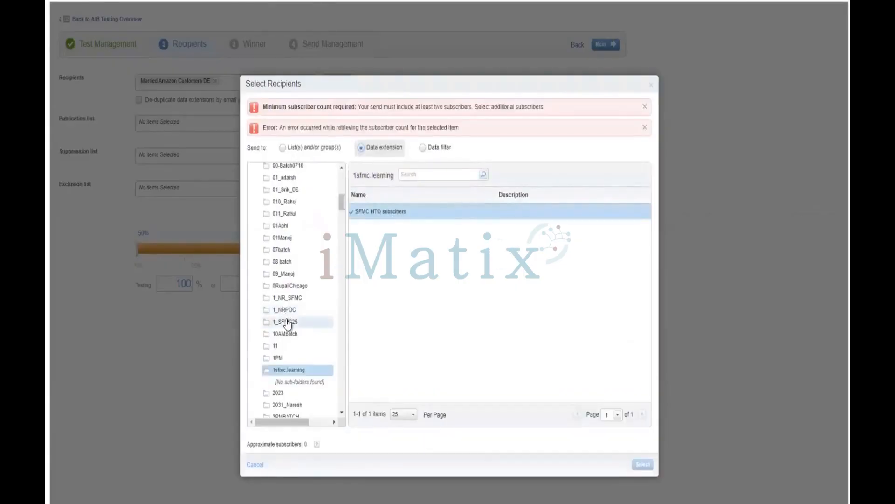
# Look through the 3PMBATCH folder and its Email subfolder for another recipient data extension, and close the selection without choosing one.
pyautogui.scroll(-1, 287, 324)
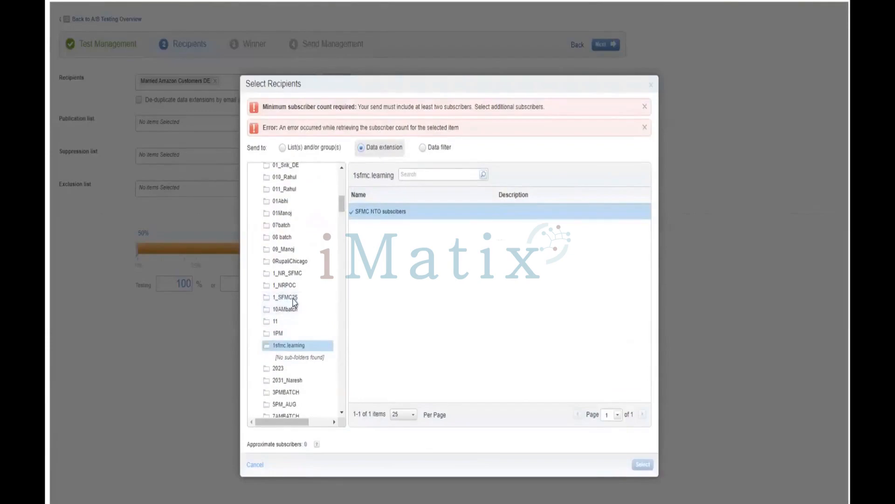
pyautogui.scroll(-1, 294, 356)
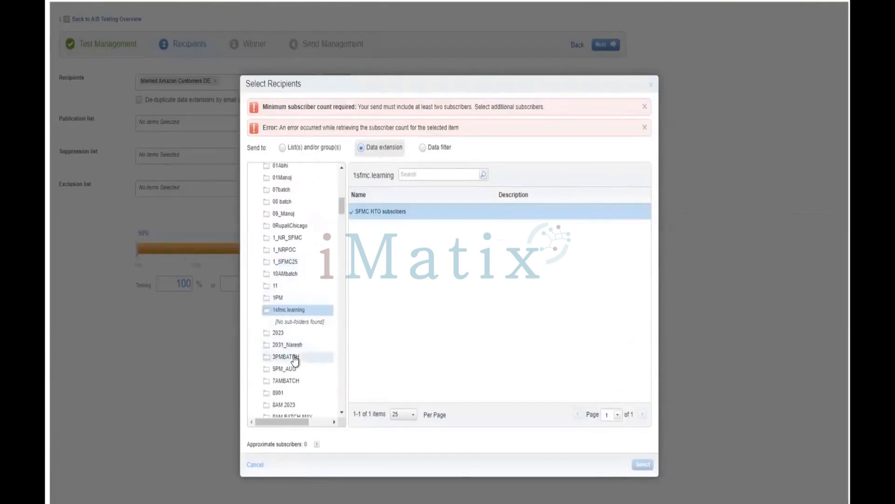
pyautogui.click(294, 356)
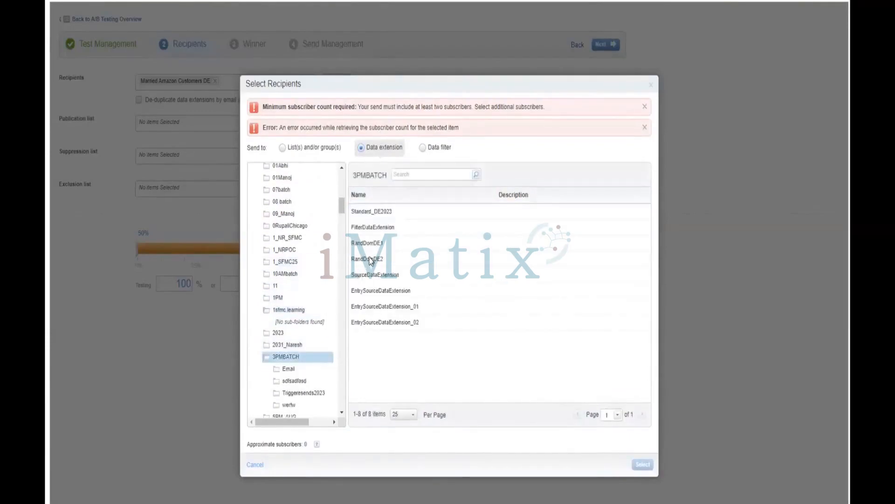
pyautogui.click(292, 368)
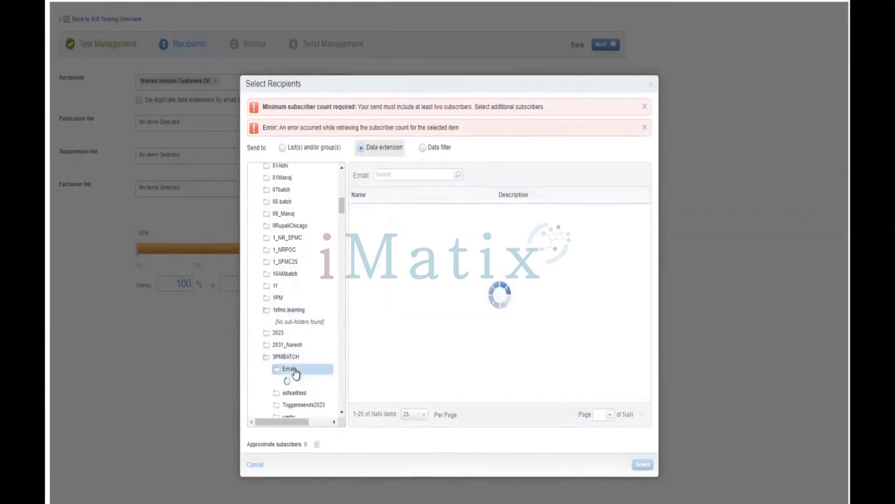
pyautogui.click(650, 87)
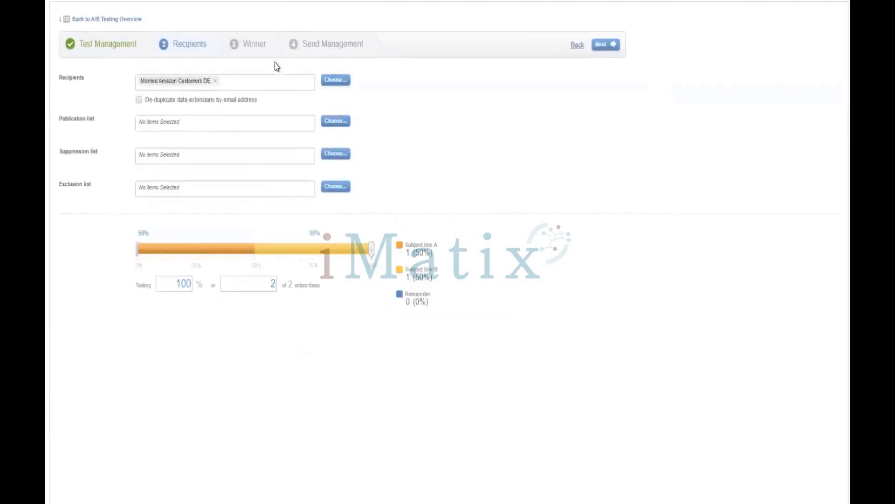
# Remove the Married Amazon Customers DE recipients and abandon the current test setup to get a blank A/B test.
pyautogui.click(215, 81)
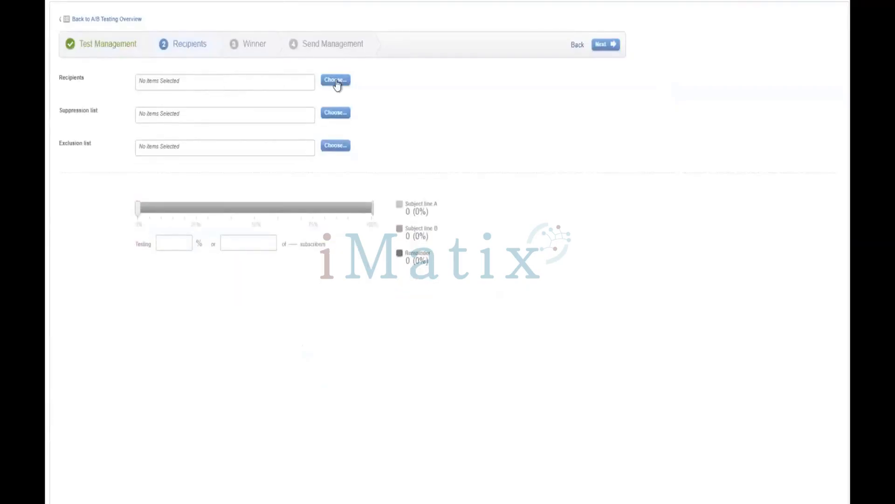
pyautogui.click(336, 82)
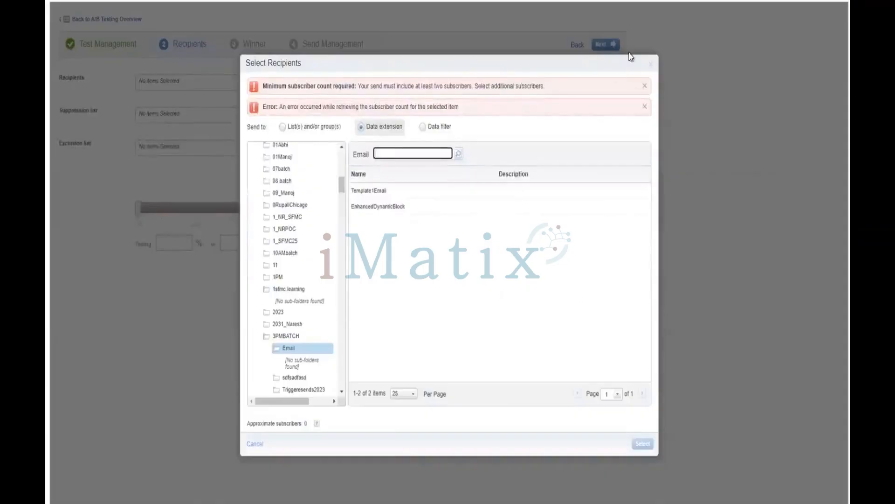
pyautogui.click(650, 62)
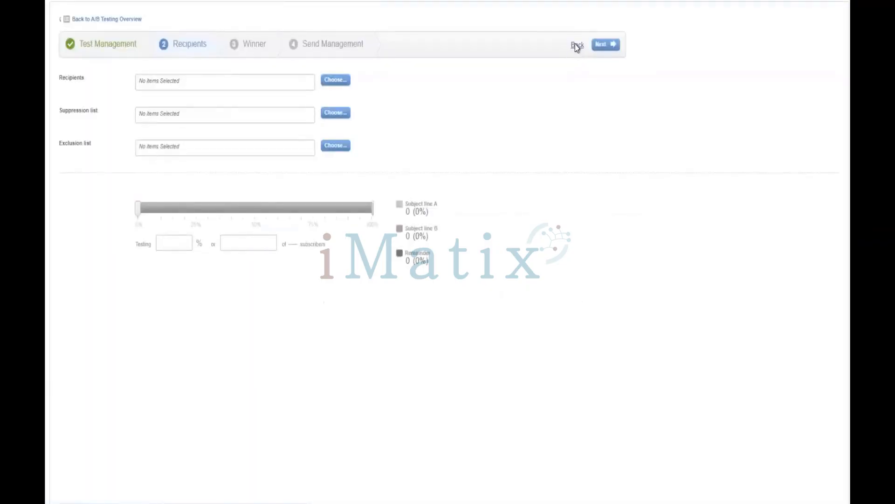
pyautogui.click(577, 46)
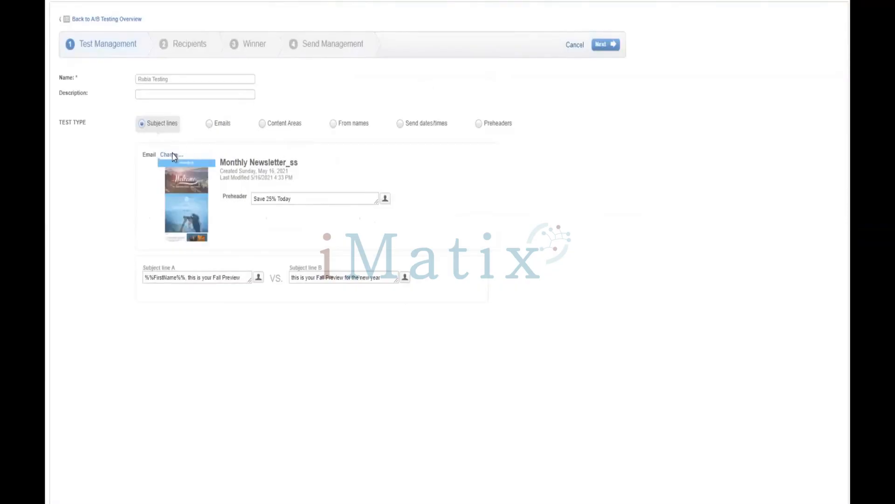
pyautogui.click(575, 45)
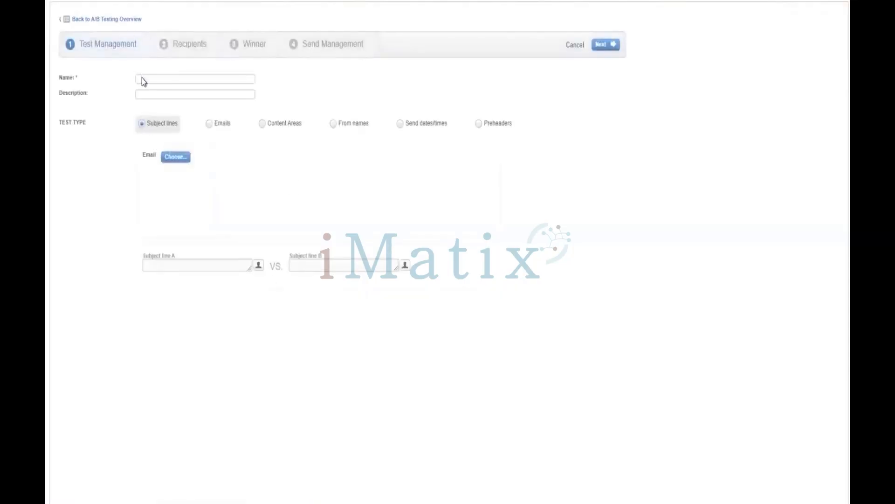
# Name the new subject line test with a first name followed by Testing.
pyautogui.click(142, 78)
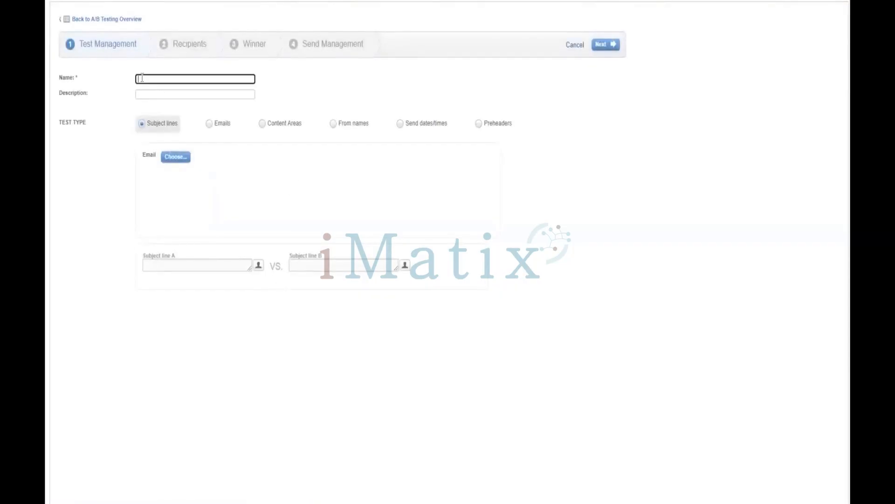
pyautogui.write('Rob')
pyautogui.write('ia T')
pyautogui.write('esting')
# Open the email selection for the subject line test and enter 08 as the search text.
pyautogui.click(173, 157)
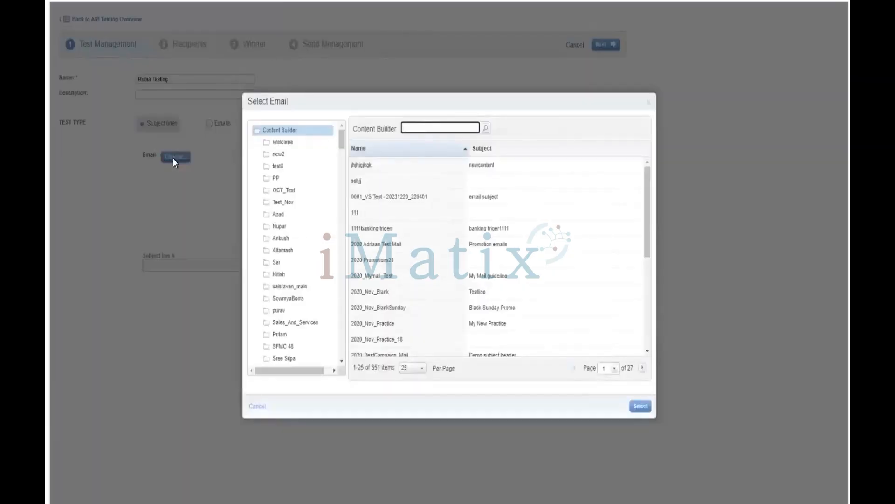
pyautogui.scroll(-1, 295, 282)
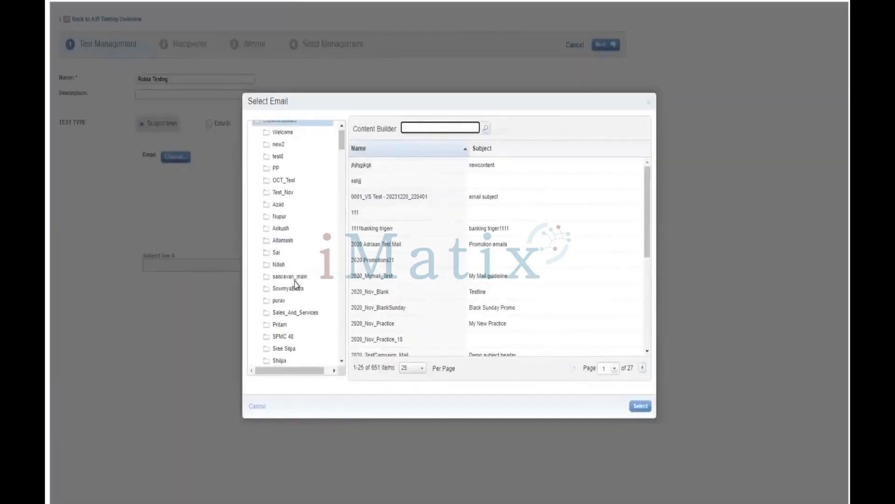
pyautogui.scroll(-2, 295, 282)
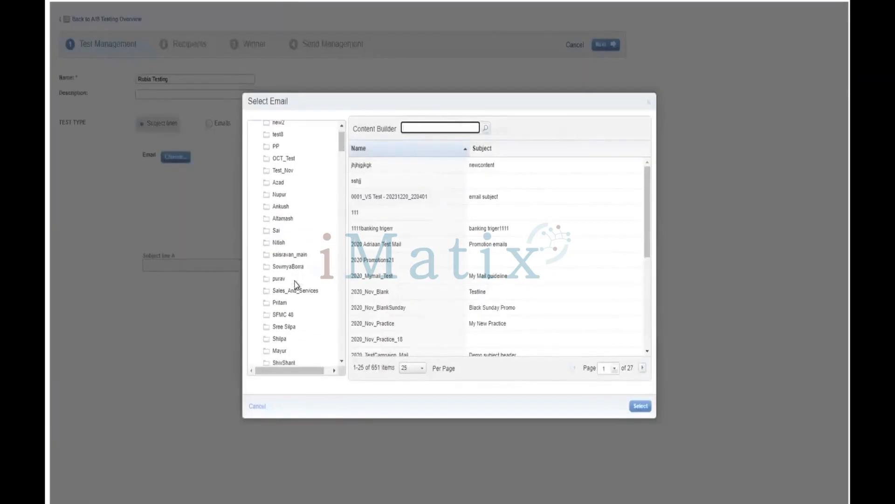
pyautogui.click(421, 126)
pyautogui.write('08')
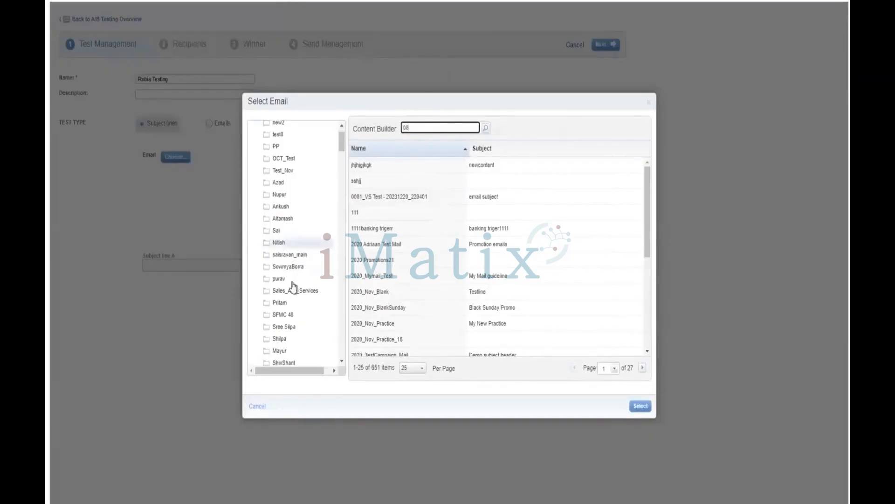
# Browse the content folders for the one numbered 008 and examine the emails it contains.
pyautogui.scroll(-3, 289, 288)
pyautogui.scroll(-8, 289, 289)
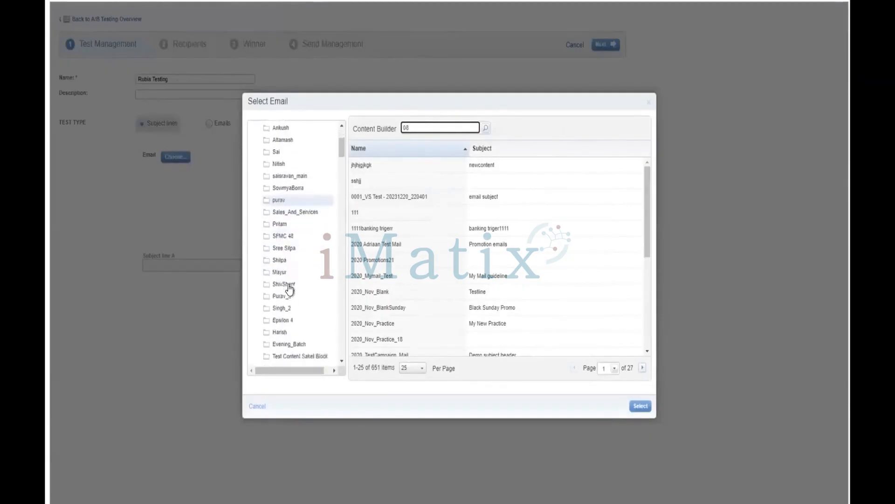
pyautogui.scroll(-7, 290, 288)
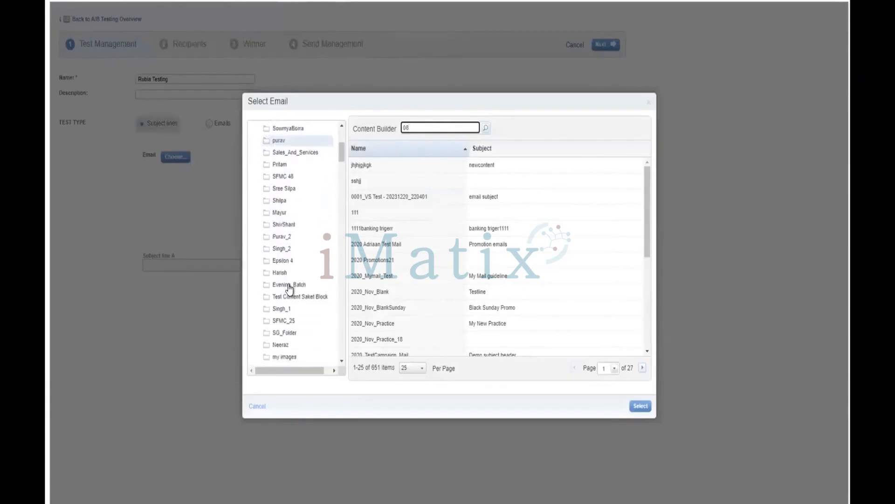
pyautogui.scroll(-7, 289, 288)
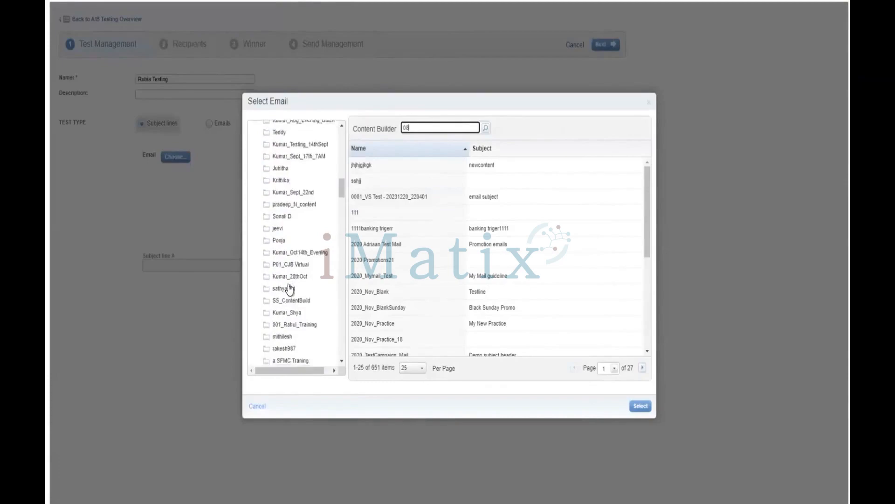
pyautogui.scroll(-2, 289, 273)
pyautogui.scroll(-3, 289, 273)
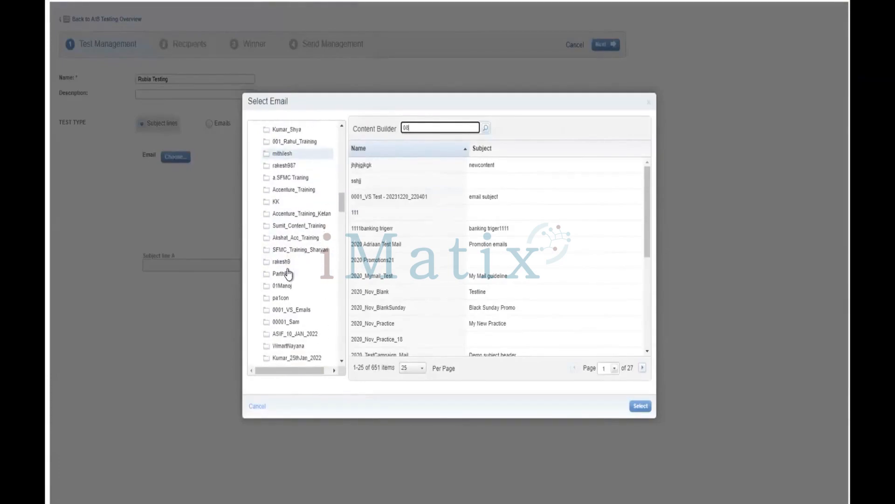
pyautogui.scroll(-4, 289, 273)
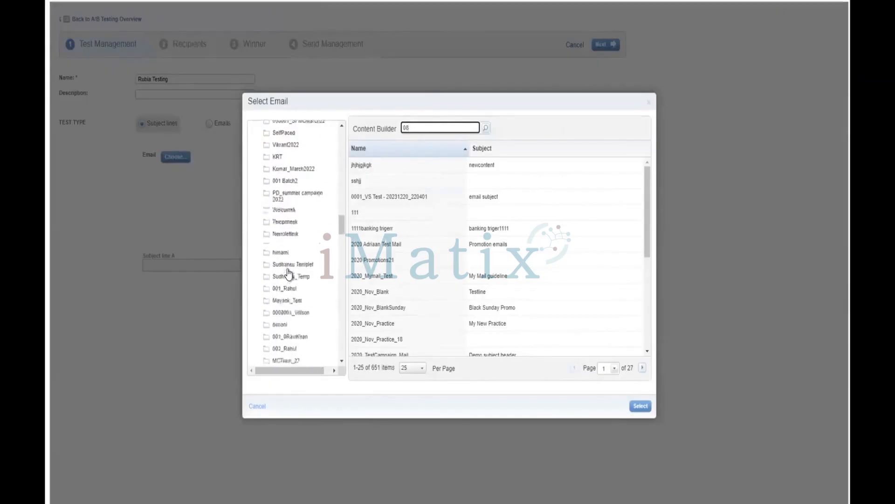
pyautogui.scroll(-2, 289, 272)
pyautogui.scroll(-4, 288, 275)
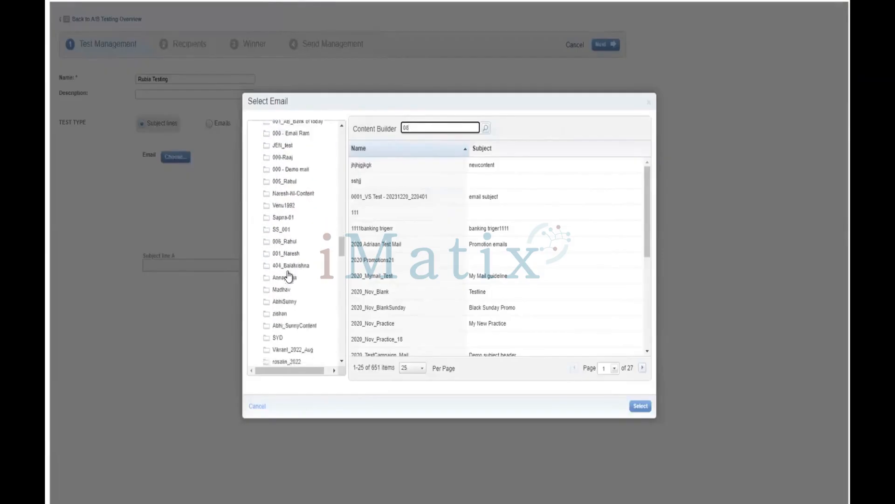
pyautogui.scroll(-2, 289, 276)
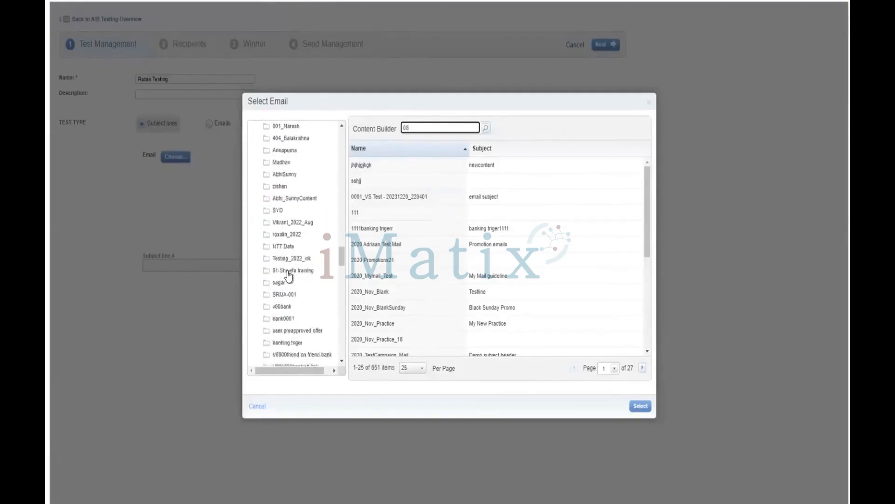
pyautogui.scroll(-6, 288, 275)
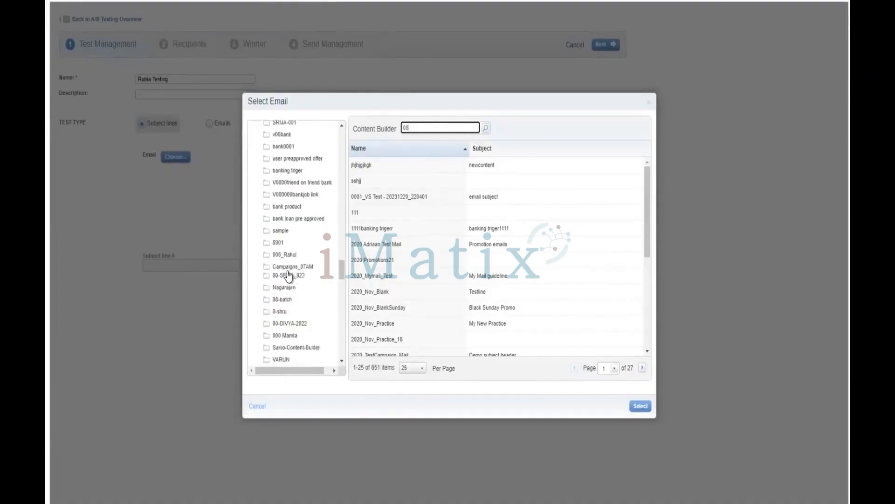
pyautogui.scroll(-2, 303, 331)
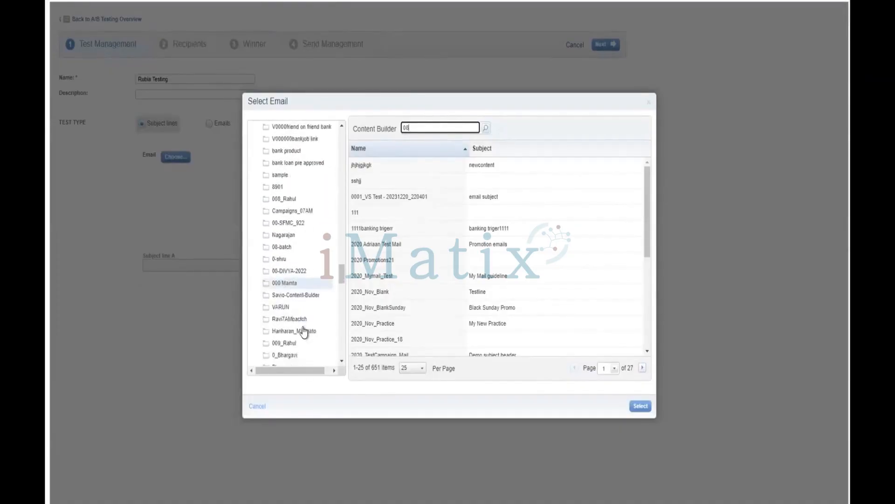
pyautogui.click(291, 198)
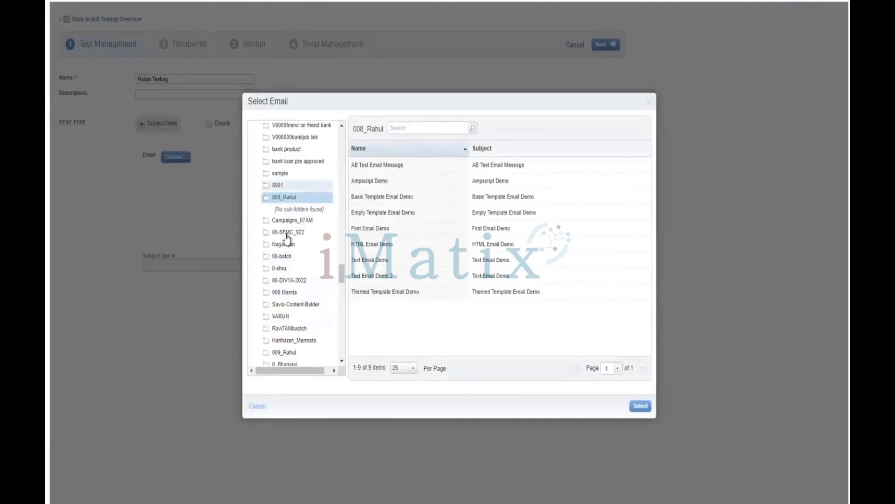
# Examine the 08-batch folder and its Content subfolder for emails usable in the subject line test.
pyautogui.click(282, 256)
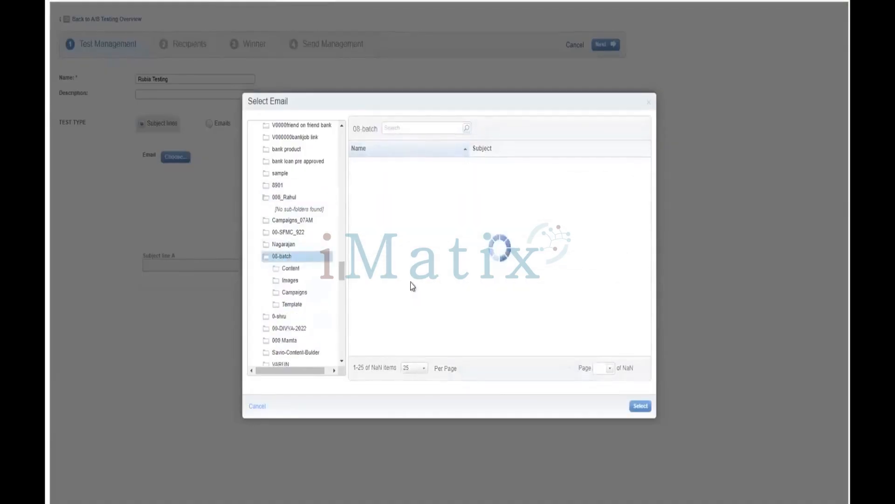
pyautogui.click(314, 270)
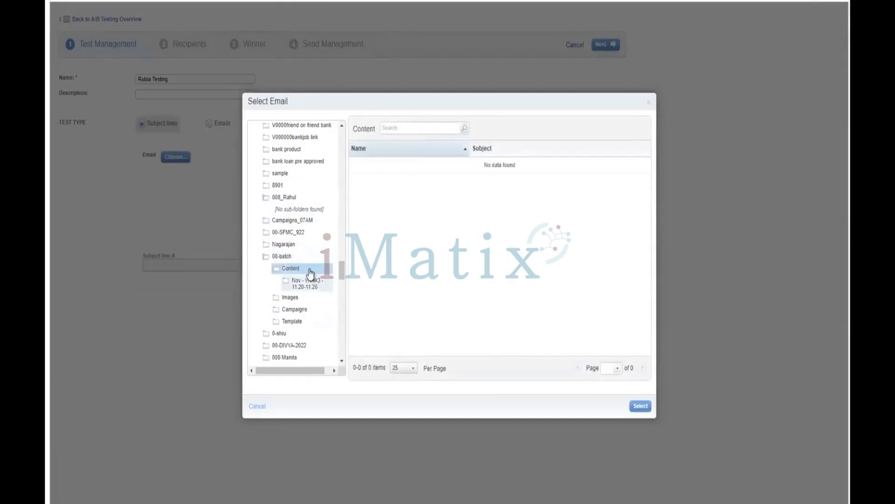
pyautogui.click(307, 270)
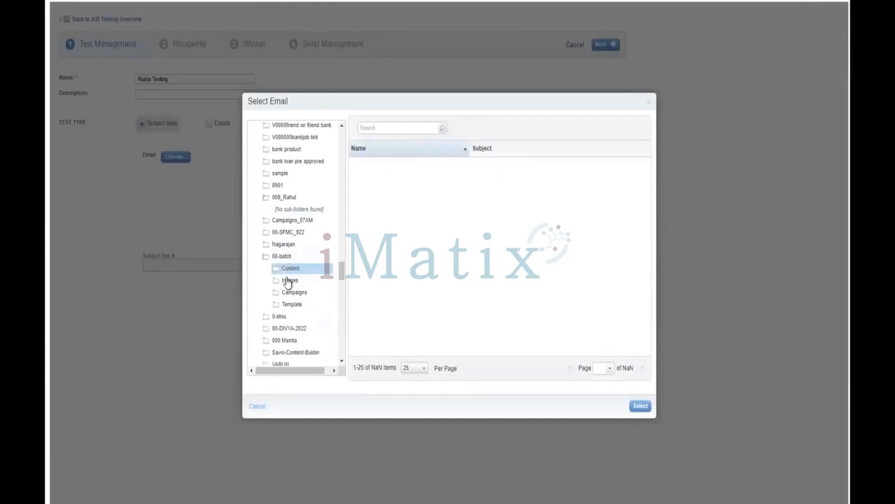
pyautogui.click(285, 260)
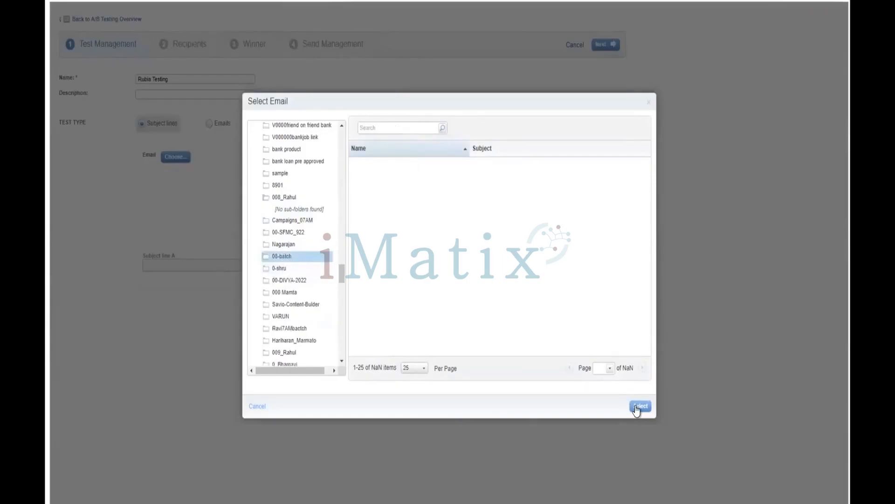
pyautogui.click(319, 258)
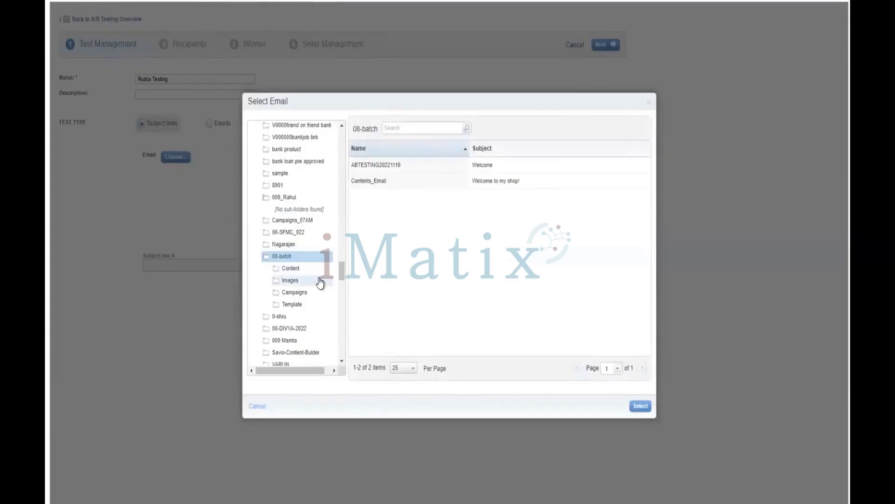
pyautogui.click(318, 269)
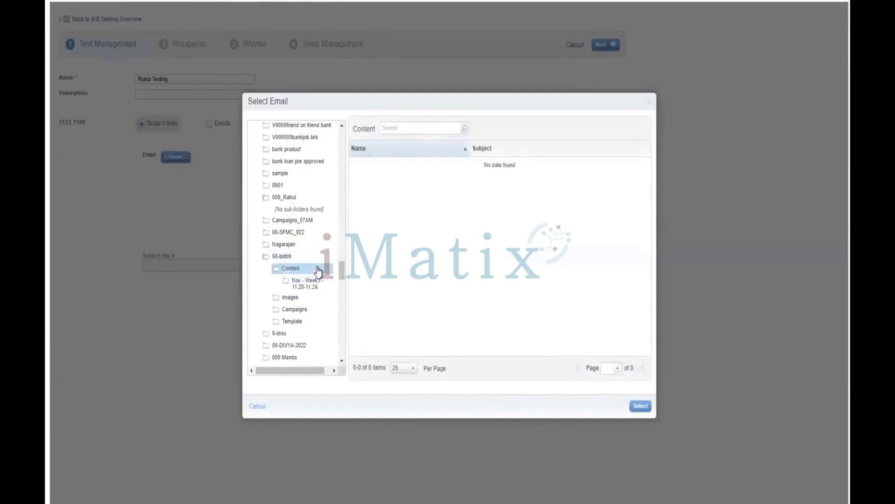
pyautogui.click(309, 256)
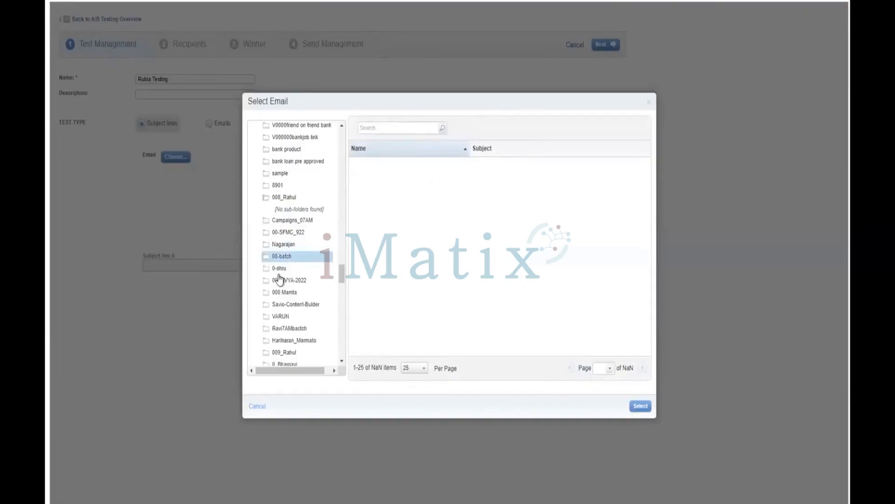
# Choose Contents_Email from the 08-batch folder as the email for the subject line test.
pyautogui.click(287, 259)
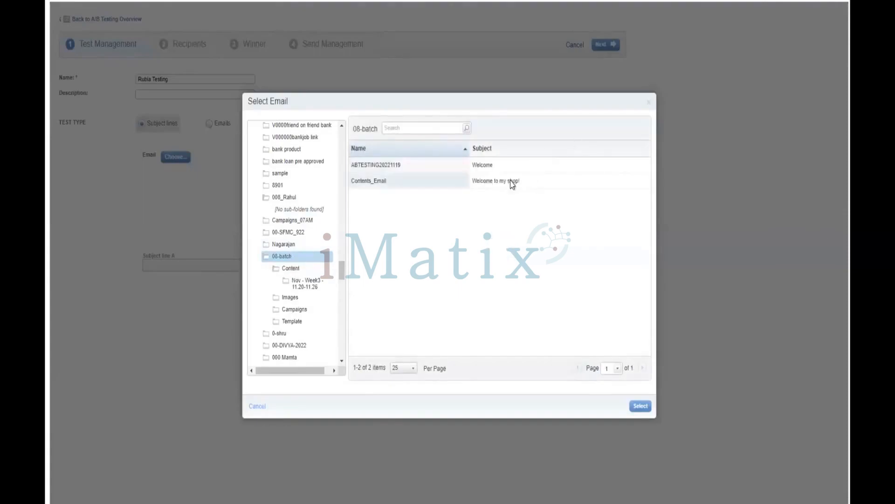
pyautogui.click(420, 183)
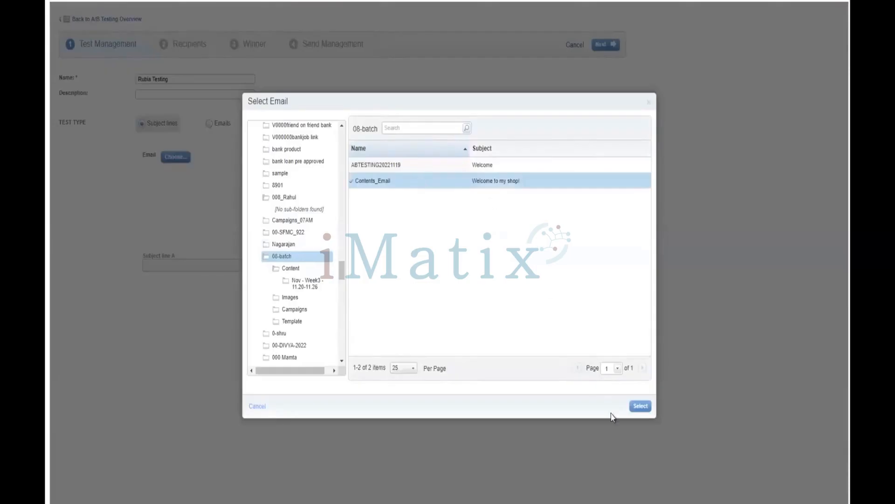
pyautogui.click(638, 406)
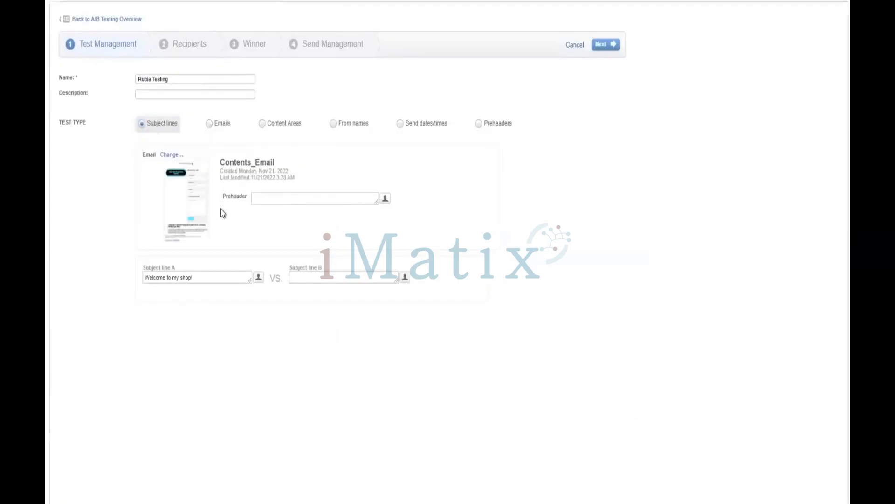
# Set subject line B to Welcome to my shop followed by the FirstName personalization field, and continue to the recipients stage.
pyautogui.click(322, 279)
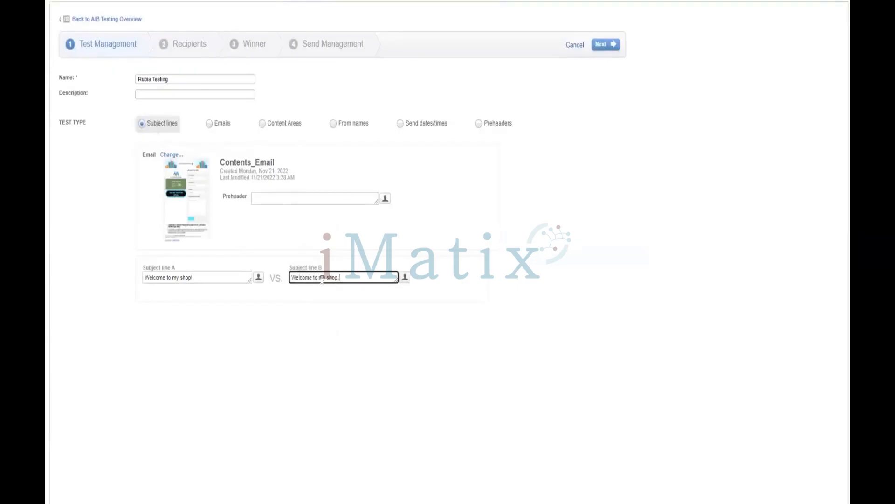
pyautogui.click(405, 277)
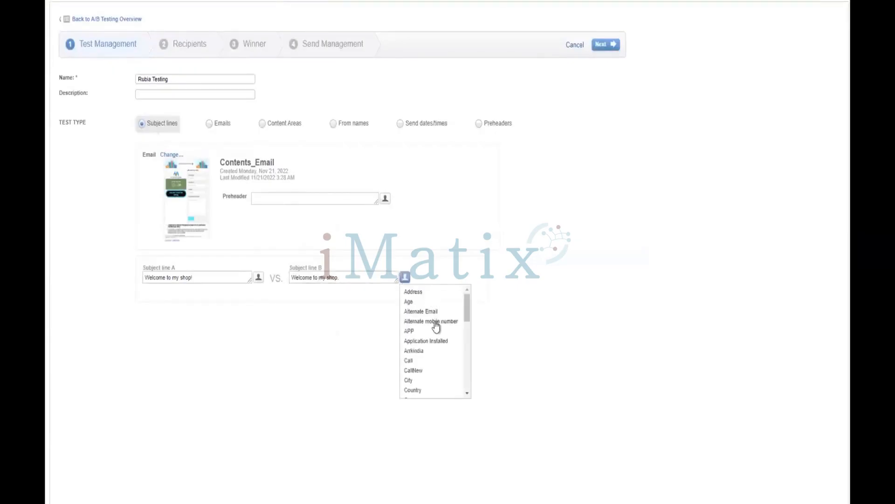
pyautogui.scroll(-4, 437, 353)
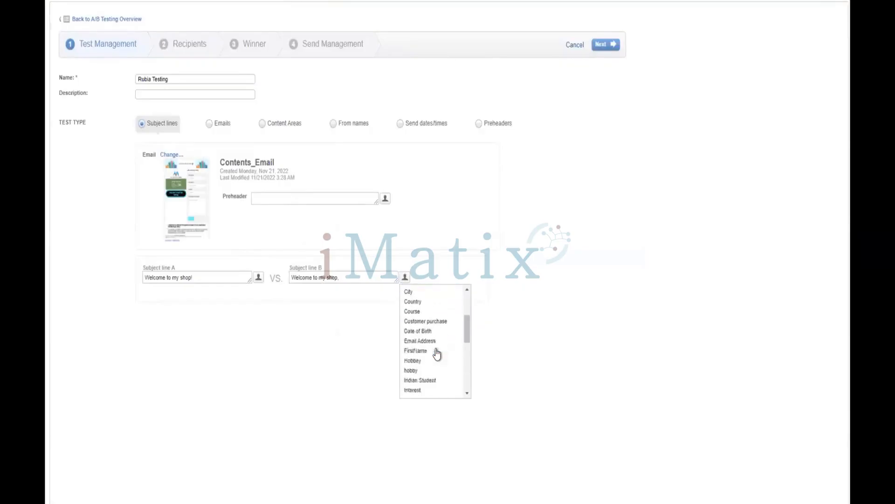
pyautogui.click(436, 333)
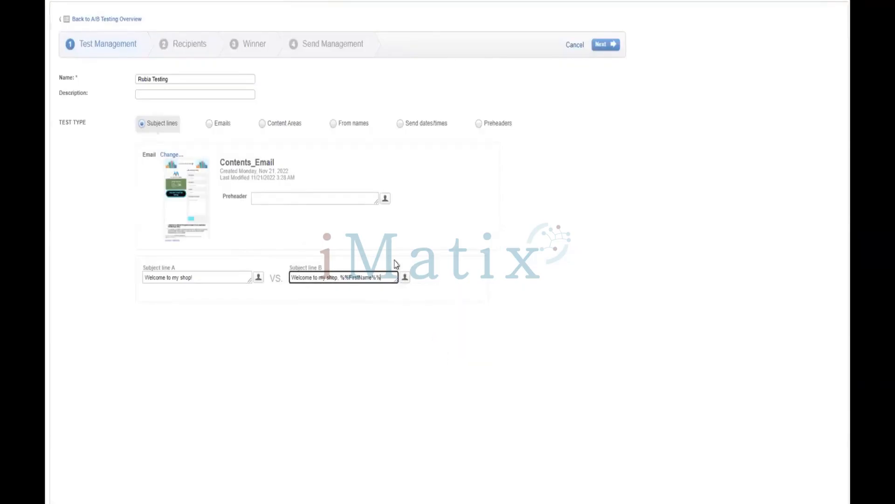
pyautogui.click(601, 47)
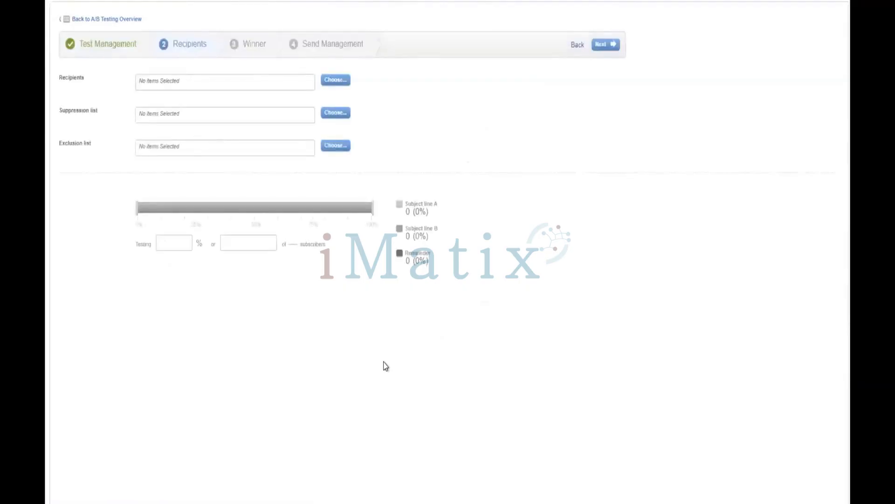
# Select as recipients the data extension named with a first name plus _Test, from the folder carrying the same person's full name.
pyautogui.click(338, 81)
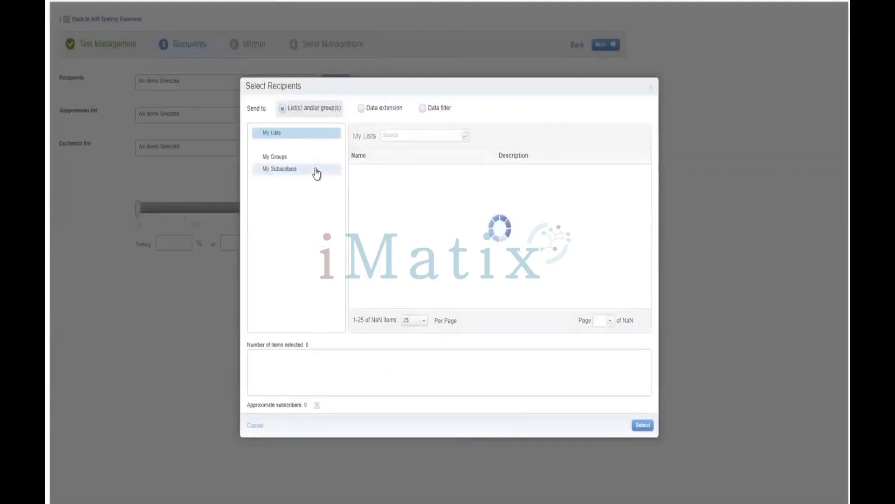
pyautogui.click(367, 114)
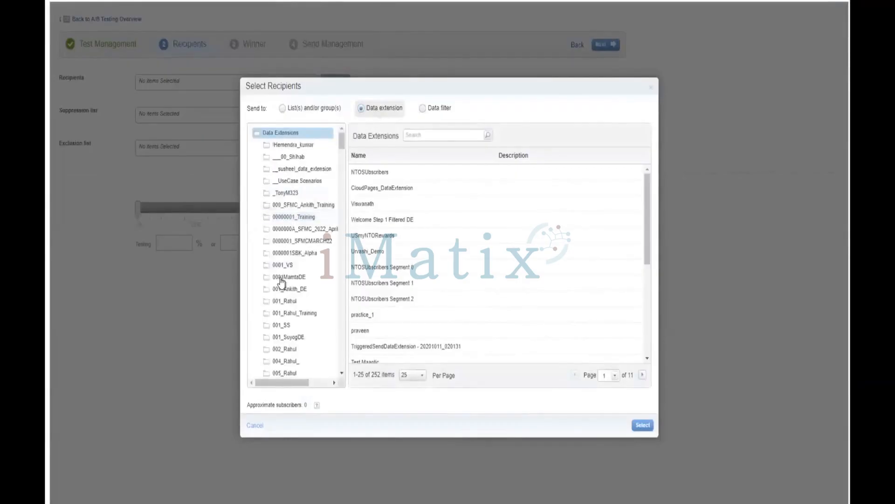
pyautogui.scroll(-1, 281, 281)
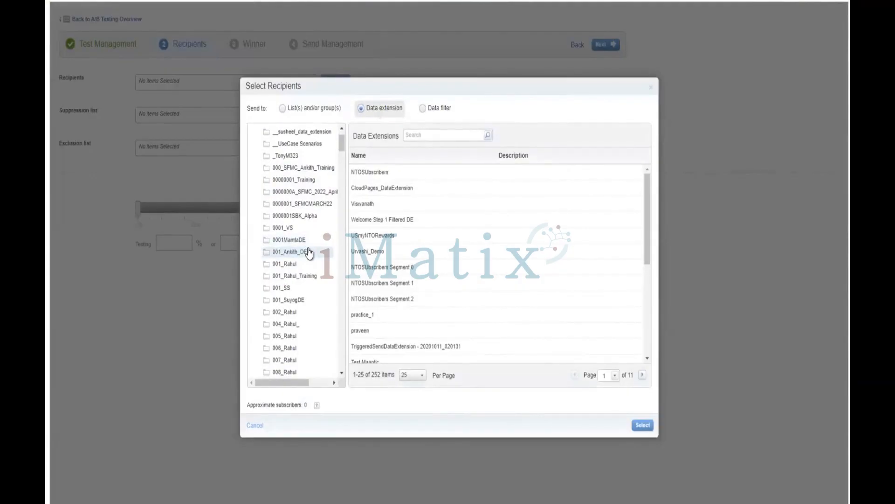
pyautogui.scroll(-1, 309, 252)
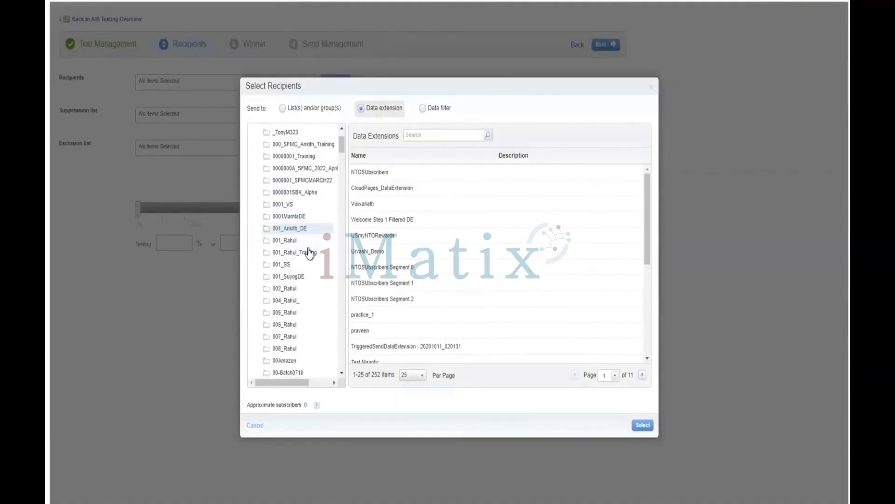
pyautogui.scroll(-3, 306, 271)
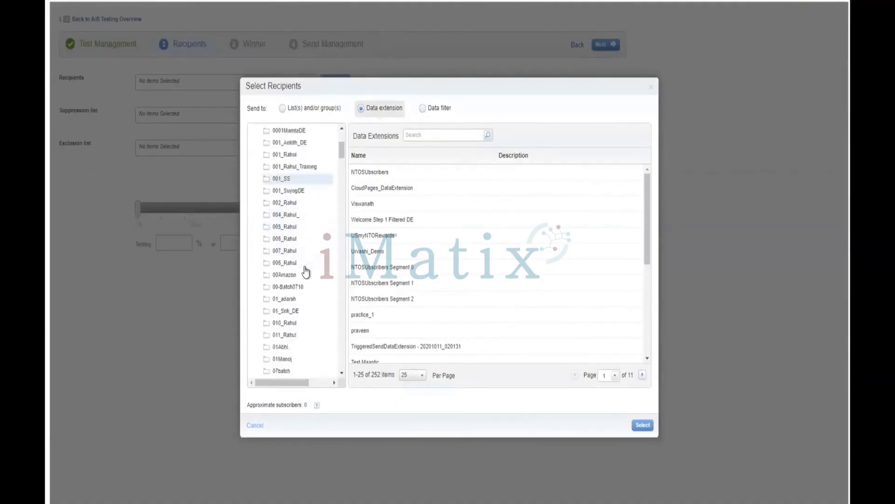
pyautogui.scroll(-3, 305, 272)
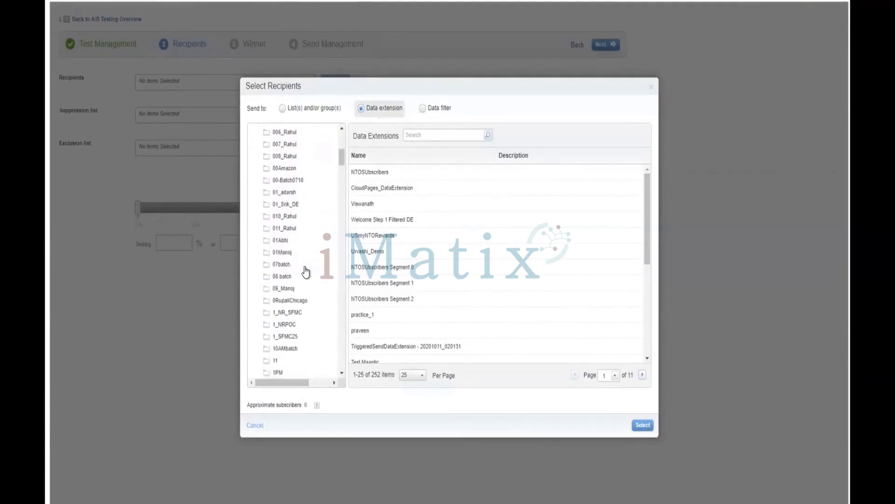
pyautogui.scroll(-2, 306, 272)
pyautogui.scroll(-4, 306, 271)
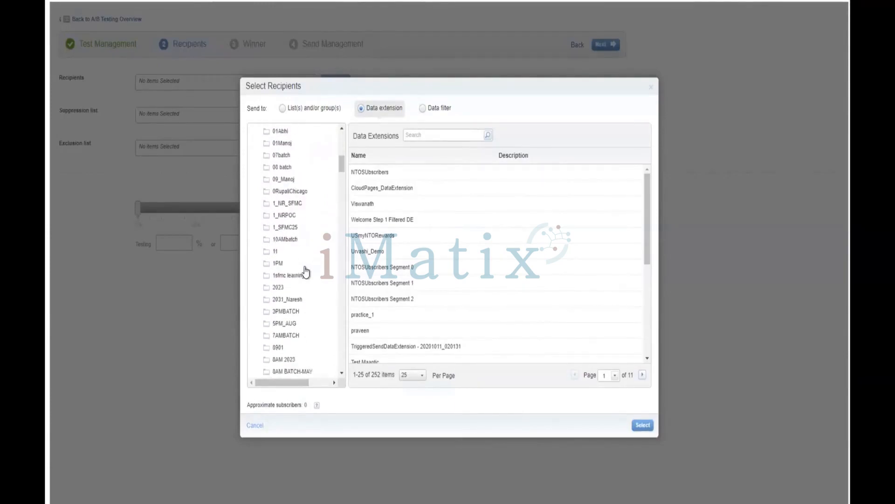
pyautogui.scroll(-5, 306, 272)
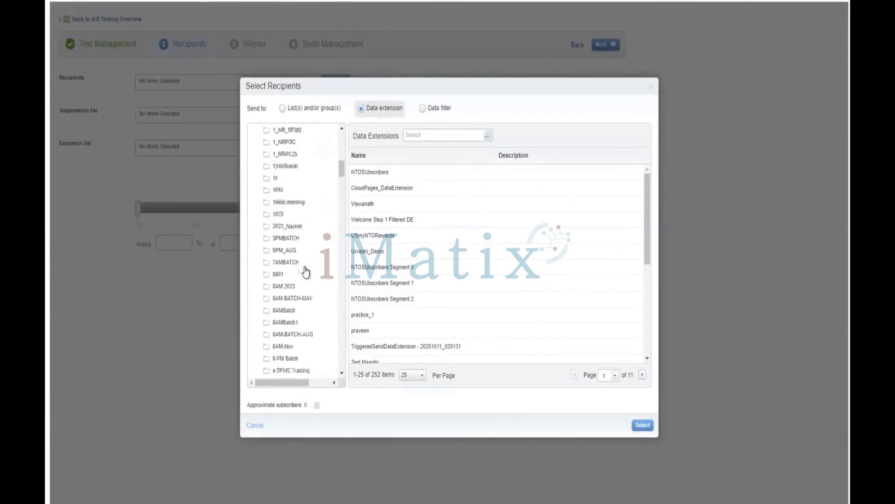
pyautogui.scroll(-5, 306, 271)
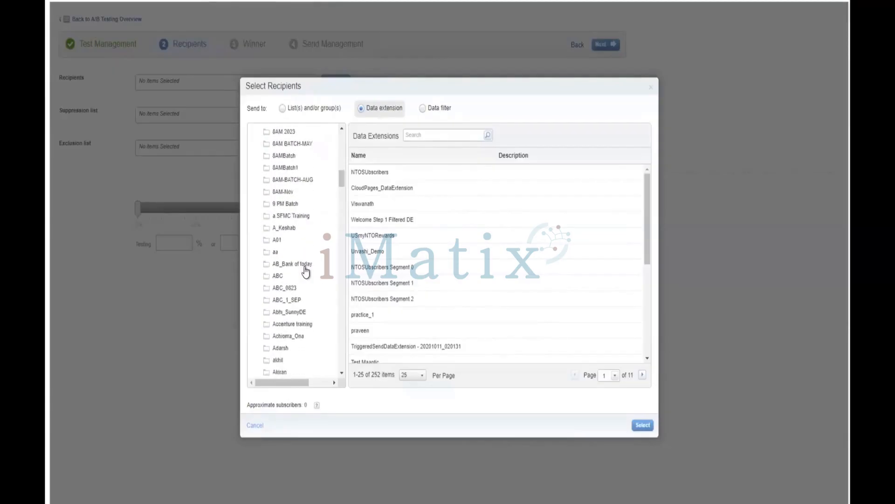
pyautogui.scroll(-7, 306, 272)
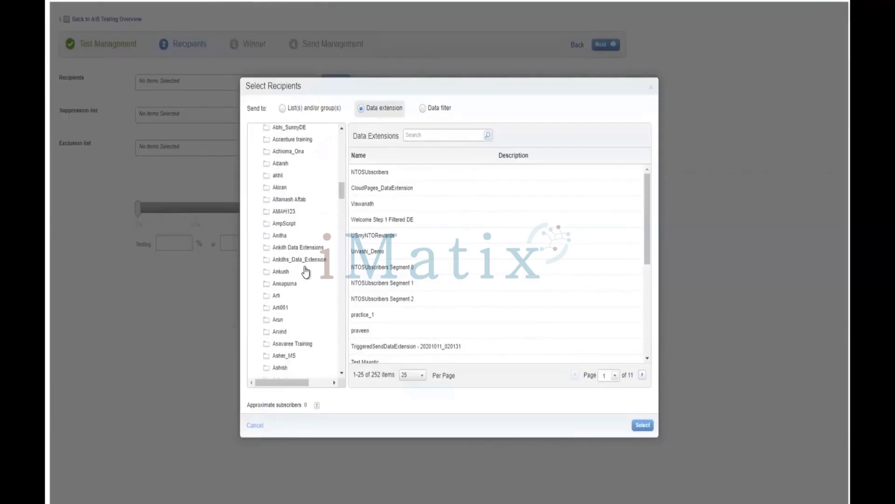
pyautogui.scroll(-5, 306, 272)
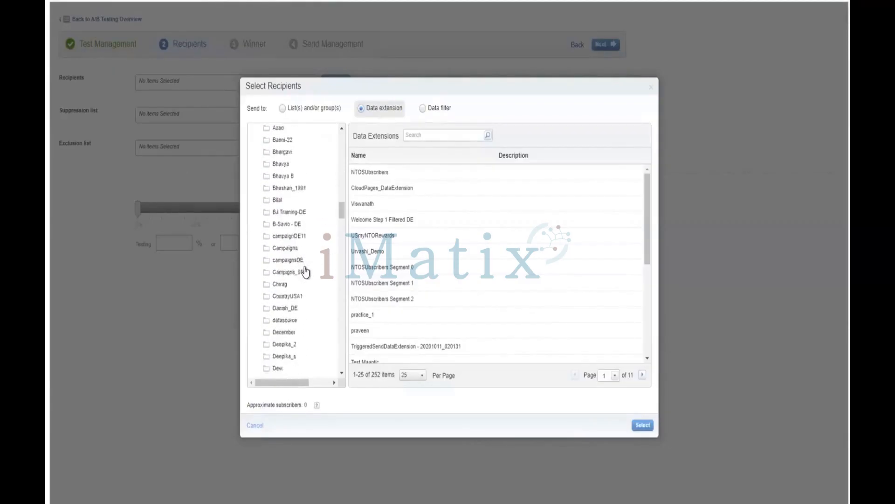
pyautogui.scroll(-15, 306, 272)
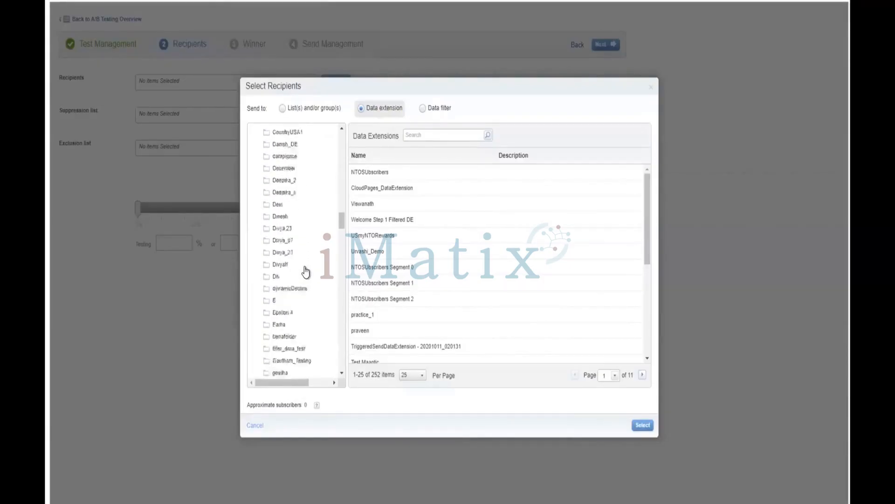
pyautogui.scroll(-1, 306, 269)
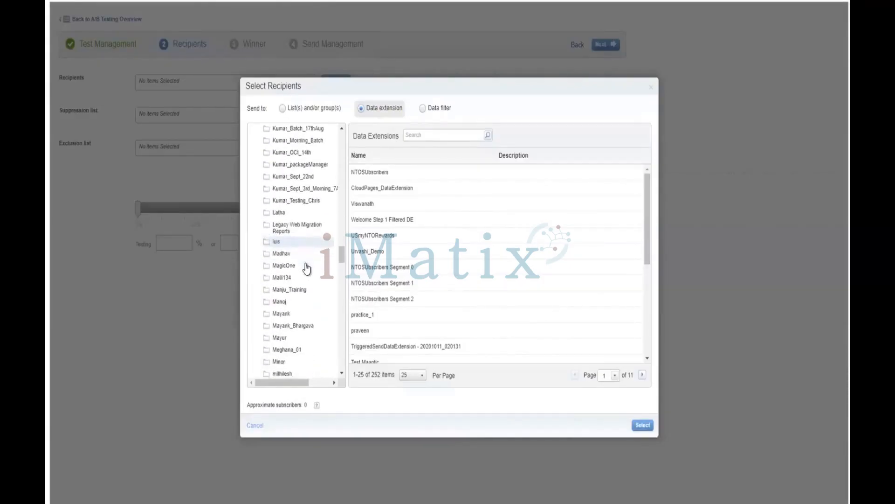
pyautogui.scroll(-3, 306, 269)
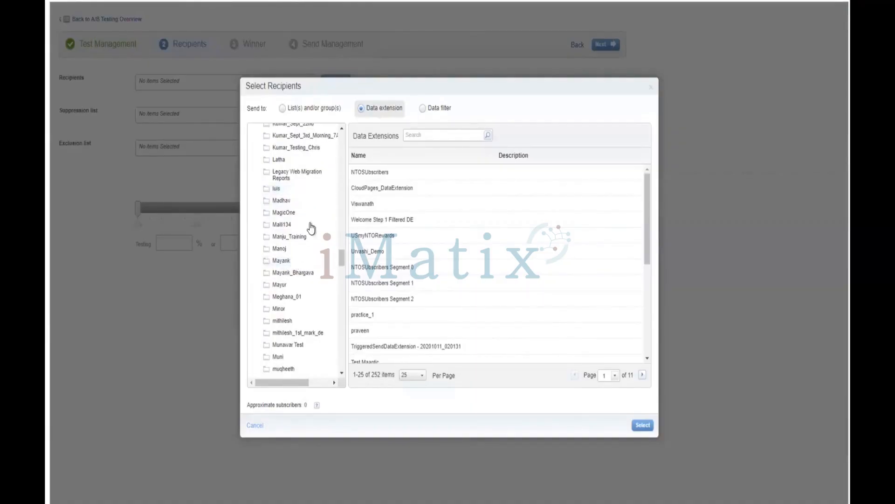
pyautogui.click(310, 275)
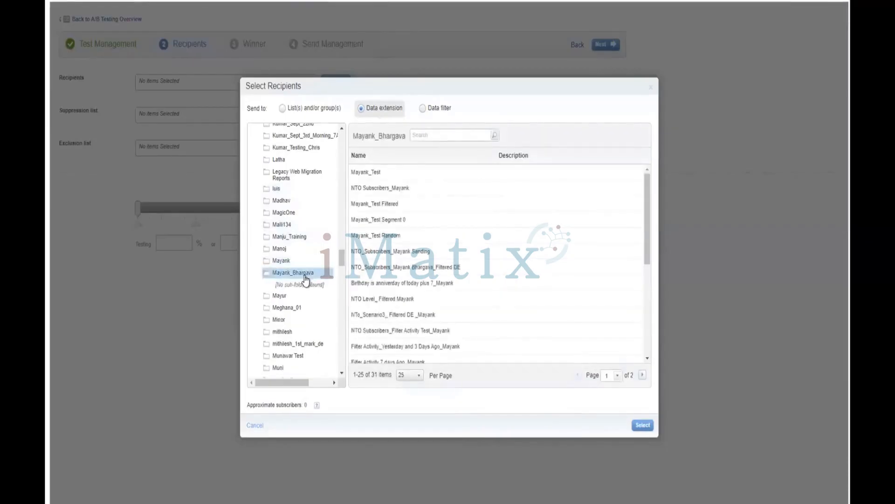
pyautogui.click(381, 174)
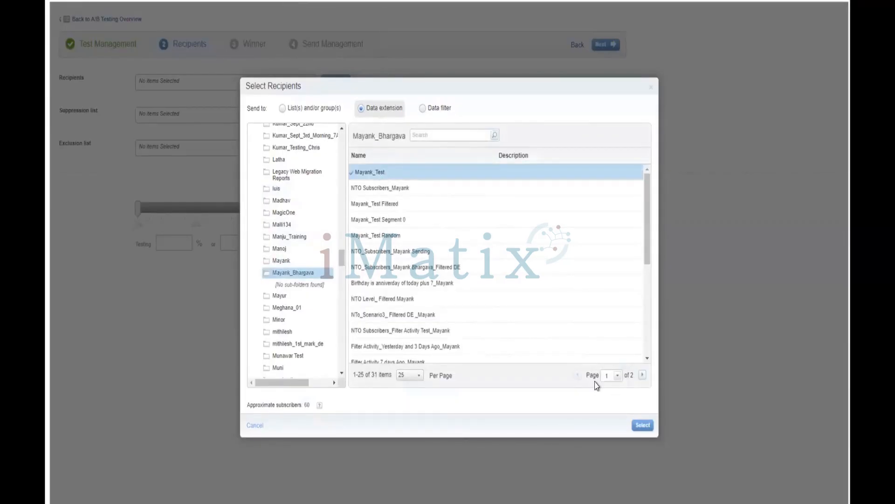
pyautogui.click(642, 425)
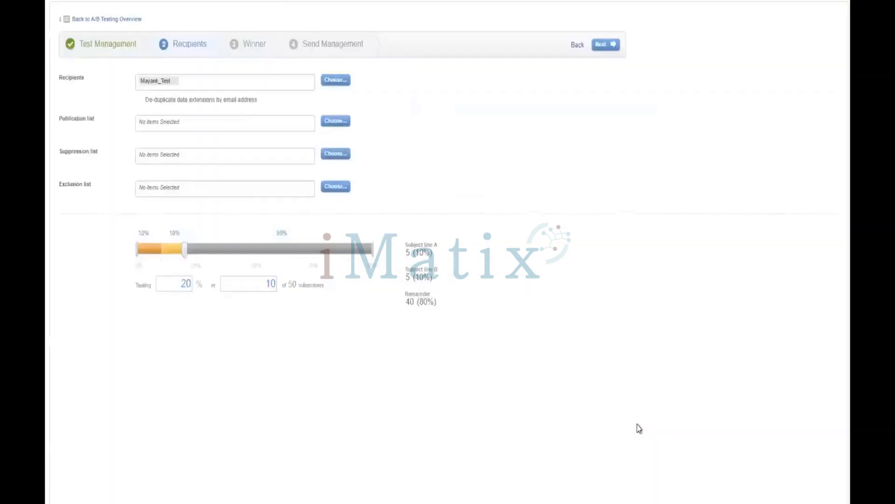
# Set the testing share to 100% of subscribers and submit the recipients stage.
pyautogui.click(185, 286)
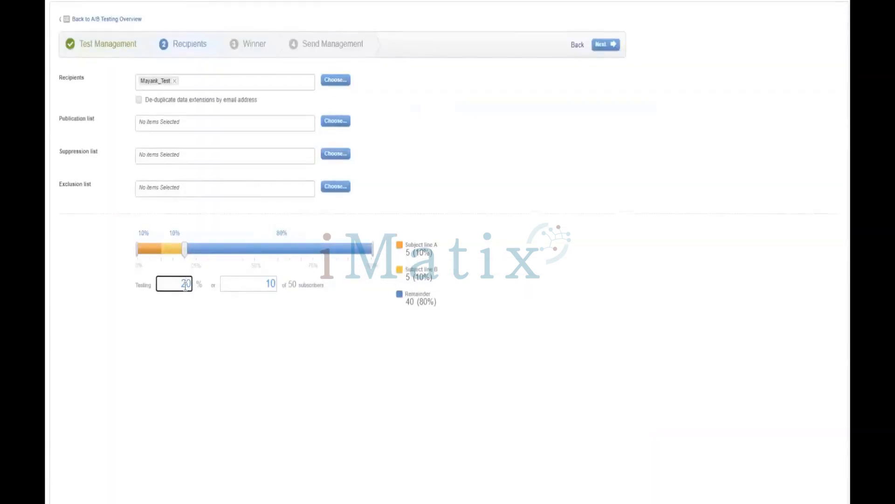
pyautogui.write('100')
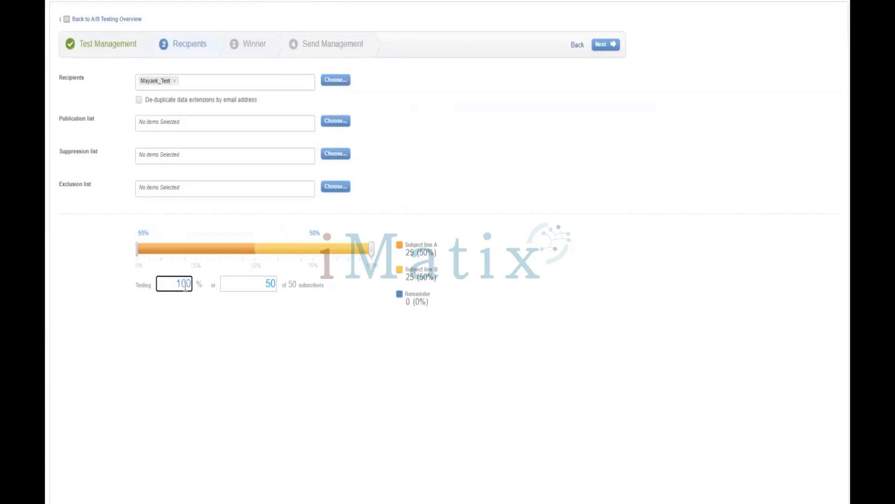
pyautogui.click(605, 45)
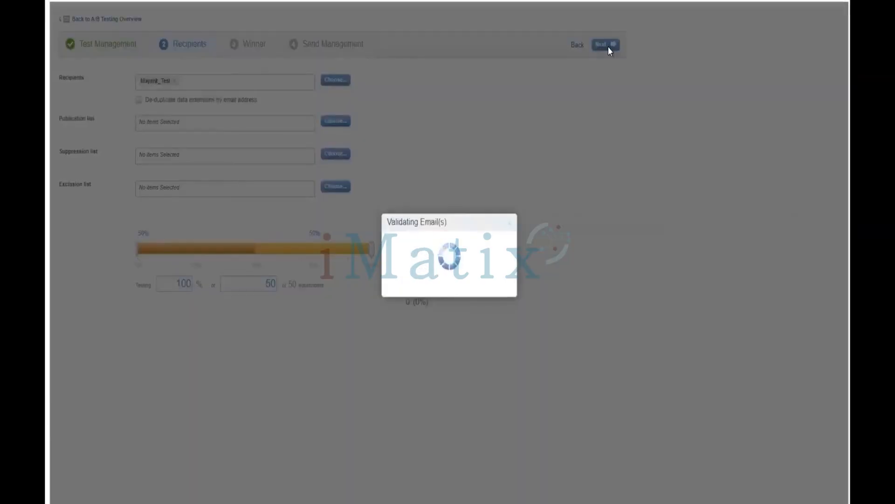
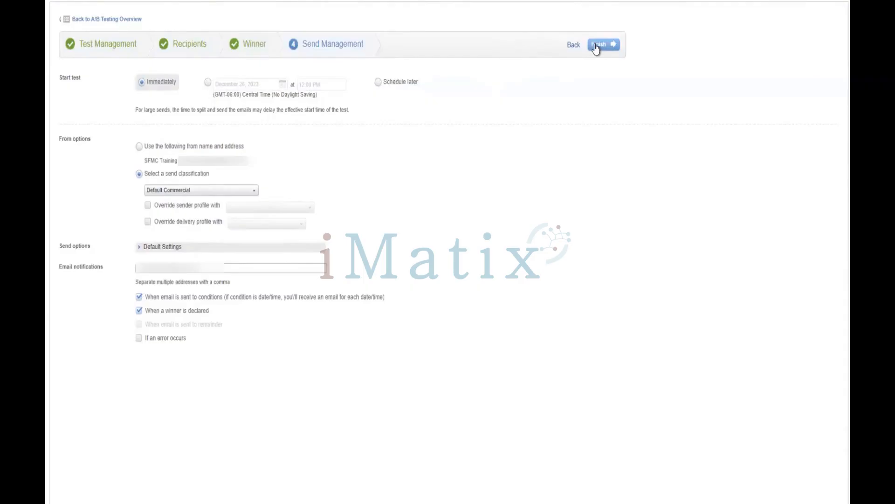
# Finish the A/B test setup and confirm the test details.
pyautogui.click(599, 45)
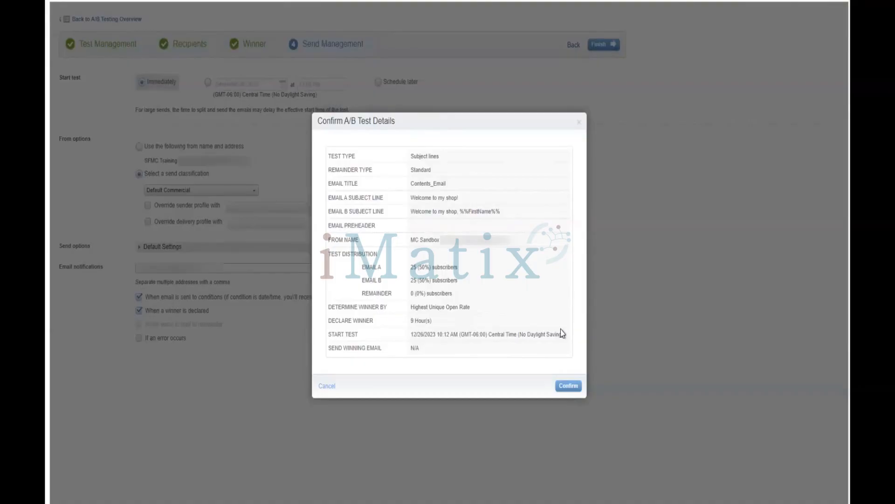
pyautogui.click(561, 386)
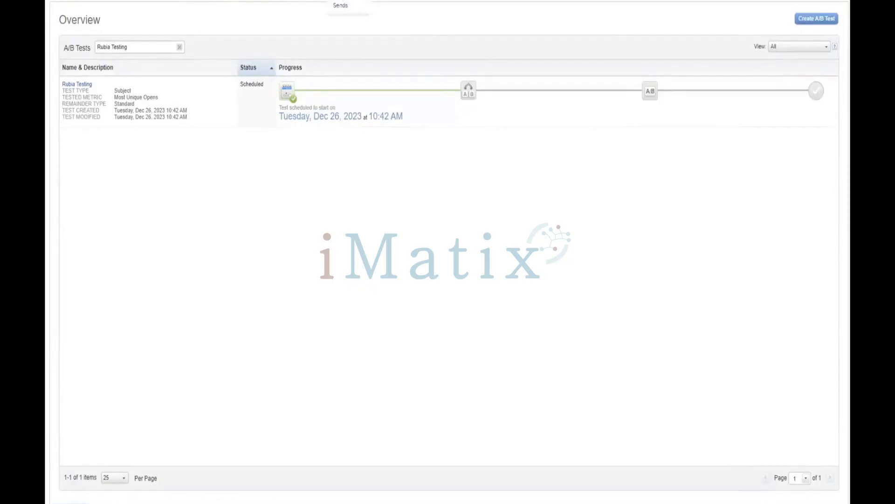
# Open the tracking list of sends and limit it to sends from Today.
pyautogui.click(343, 2)
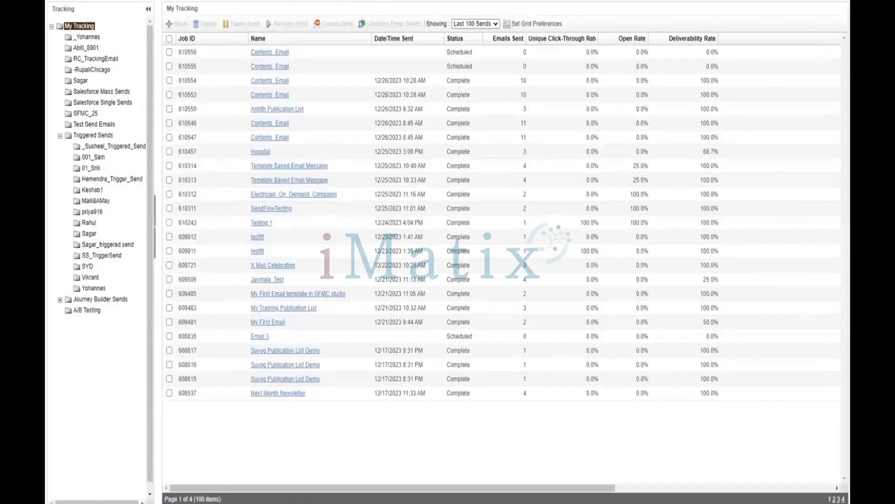
pyautogui.click(485, 26)
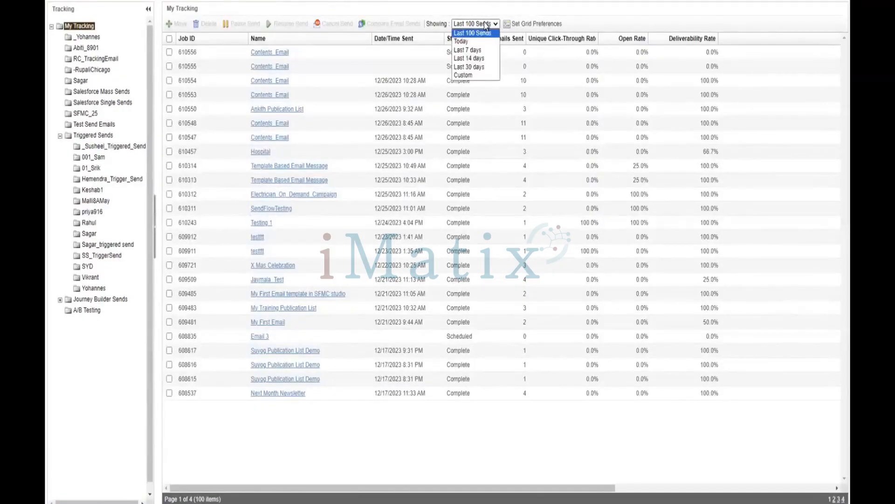
pyautogui.click(485, 39)
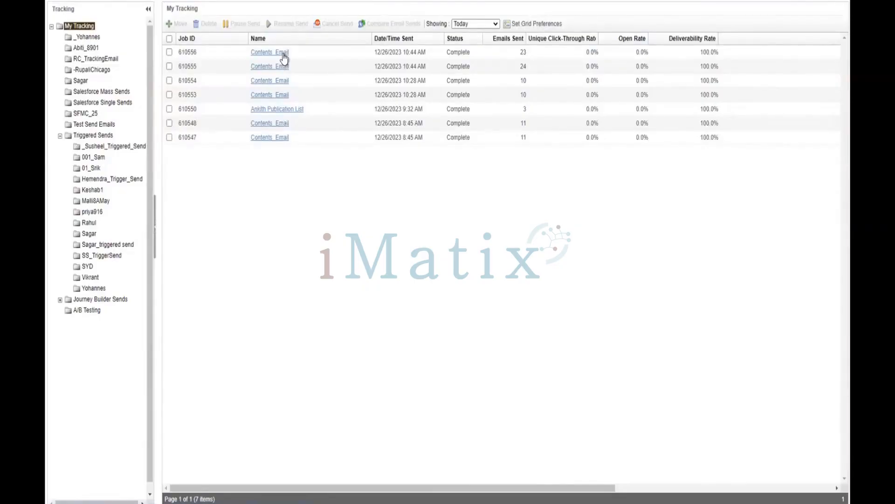
pyautogui.click(467, 24)
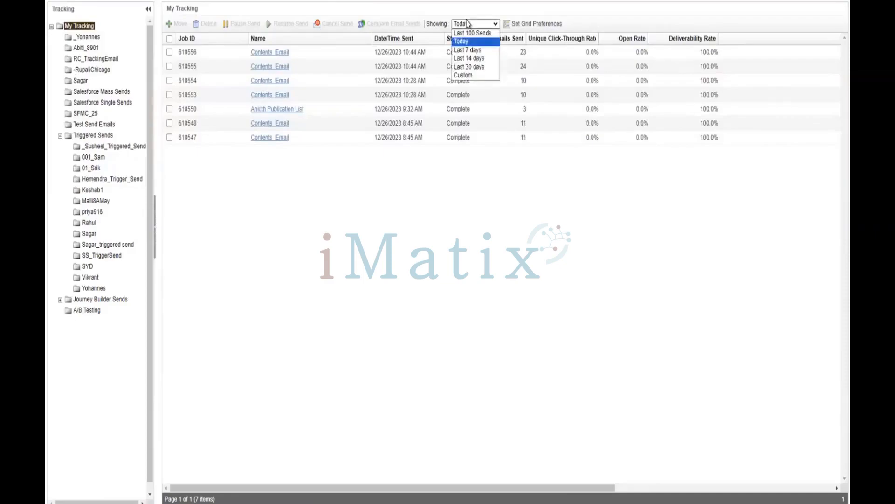
pyautogui.click(480, 10)
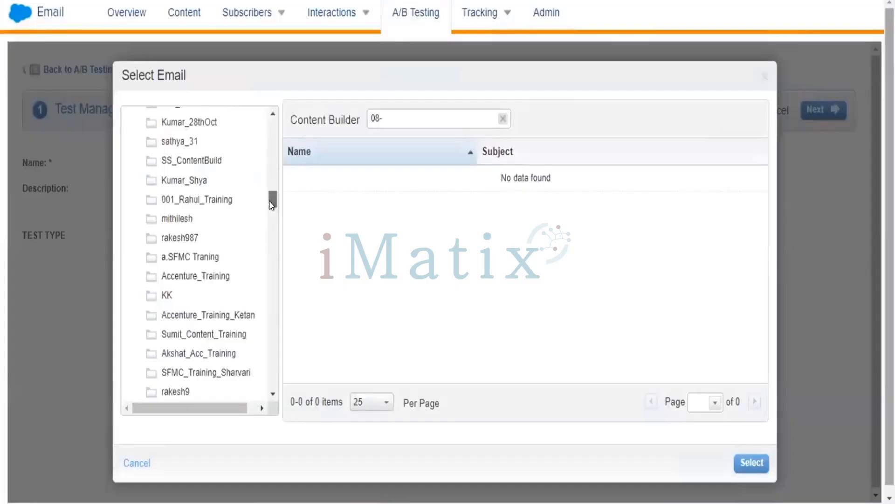
# Find the folders matching 08_ in the email selection and check 08-batch and the folder starting with 008_.
pyautogui.moveTo(273, 196); pyautogui.dragTo(276, 287)
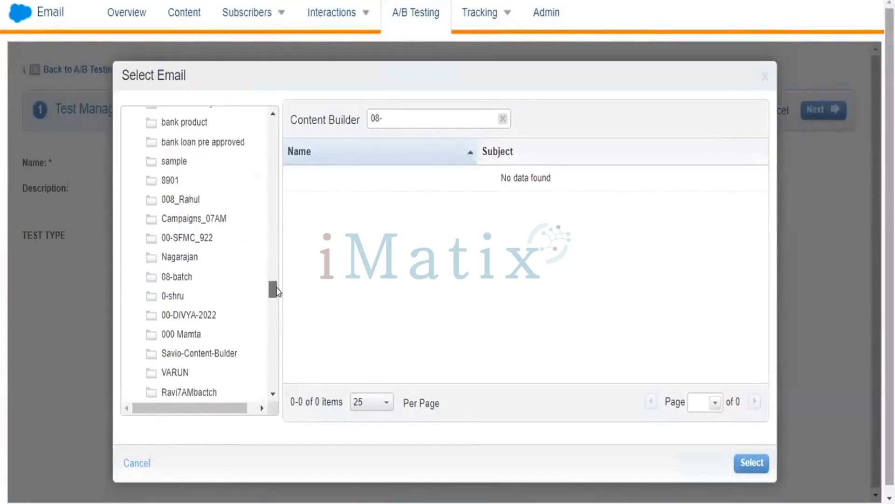
pyautogui.hotkey('ctrl', 'f')
pyautogui.write('08_')
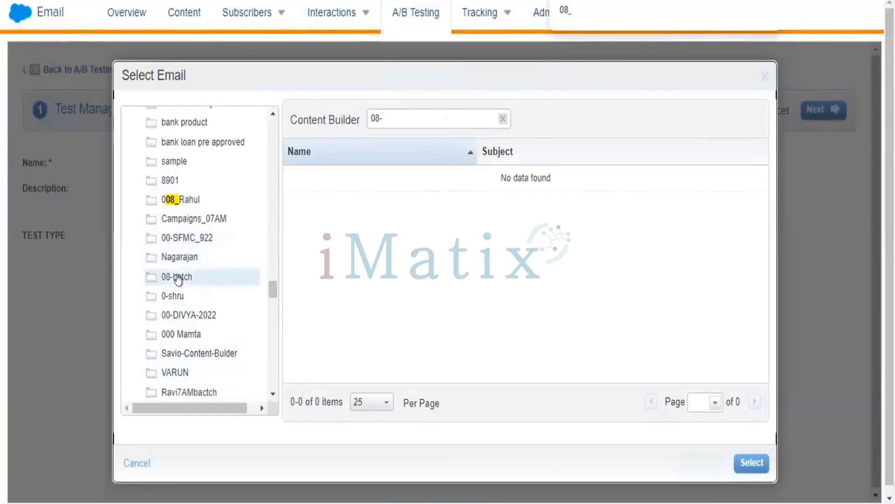
pyautogui.click(178, 277)
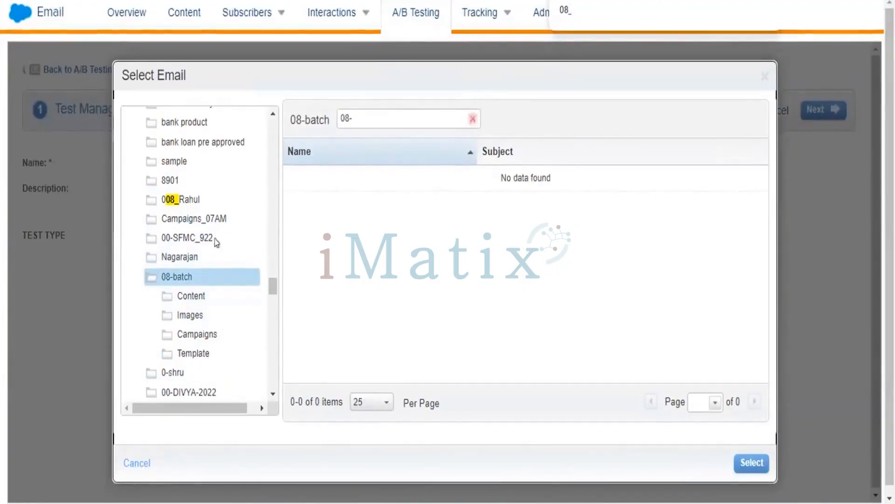
pyautogui.click(185, 201)
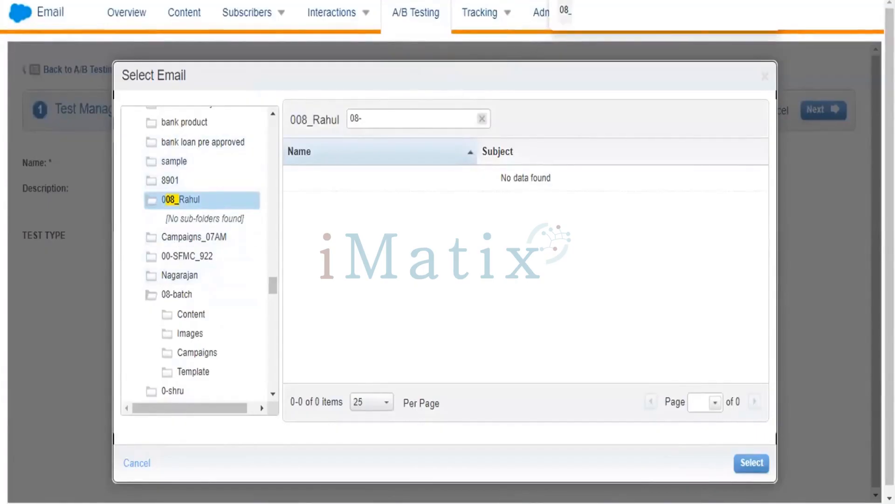
# Search the folder tree for names starting with 001_ and check the matching training folder for emails.
pyautogui.press('BackSpace')
pyautogui.press('BackSpace')
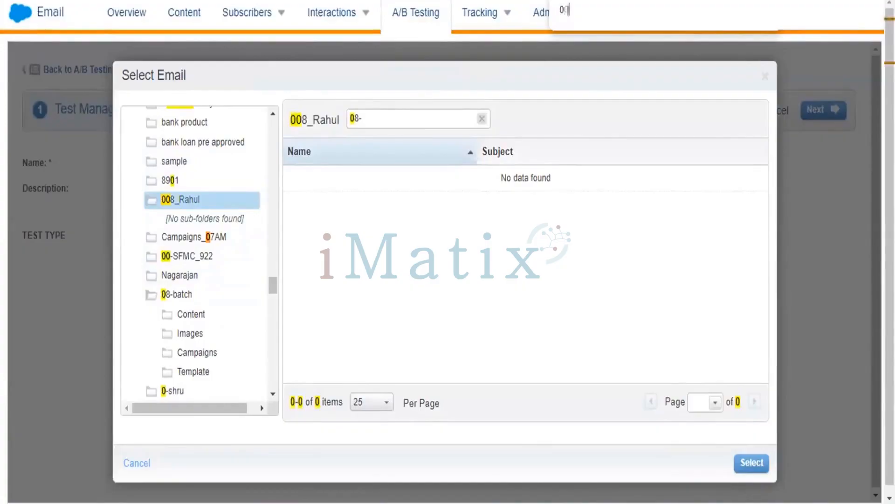
pyautogui.write('01')
pyautogui.press('Return')
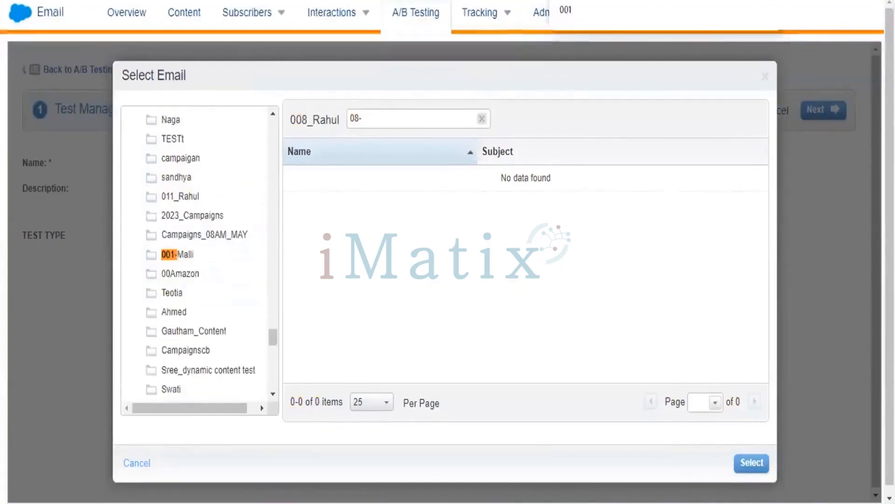
pyautogui.write('-')
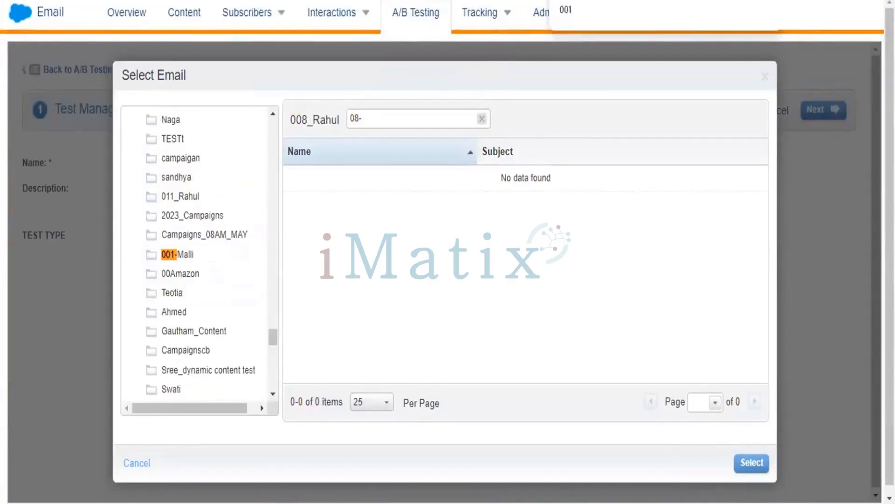
pyautogui.press('BackSpace')
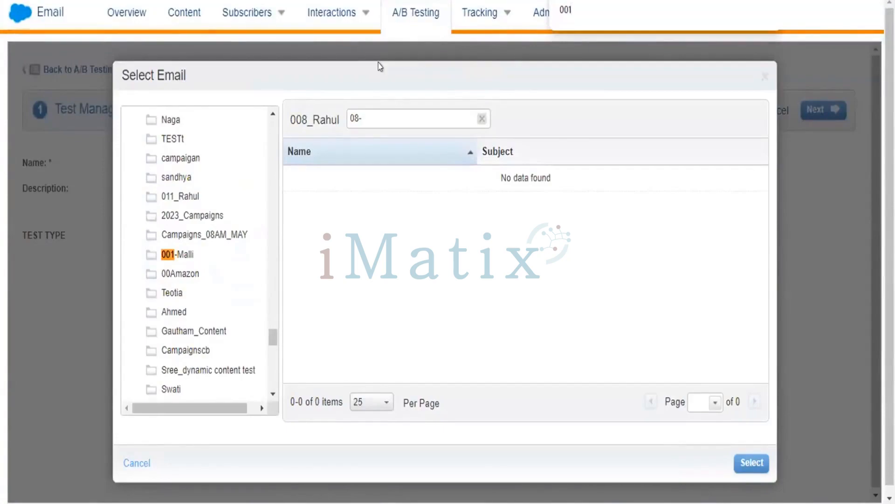
pyautogui.write('_Rahu')
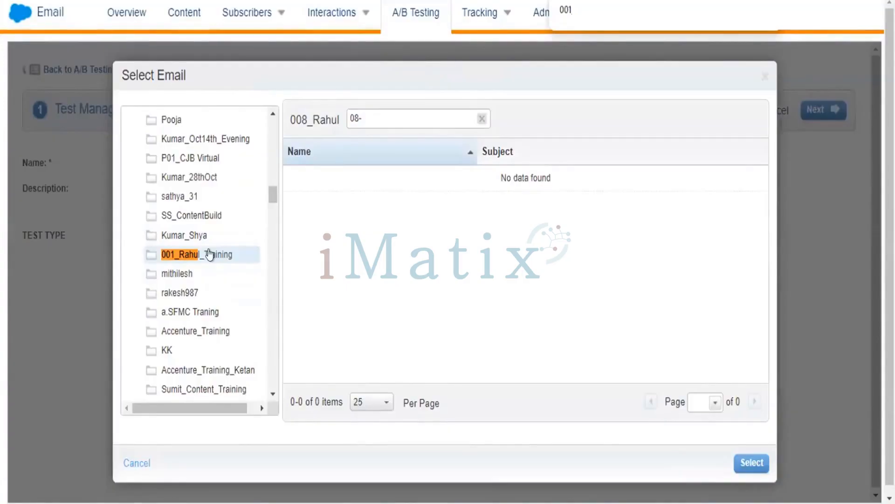
pyautogui.click(210, 254)
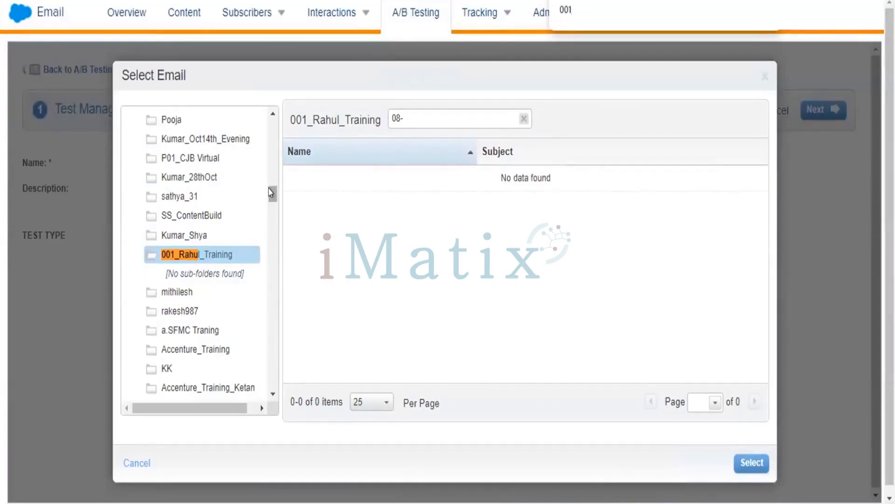
pyautogui.moveTo(270, 192); pyautogui.dragTo(271, 180)
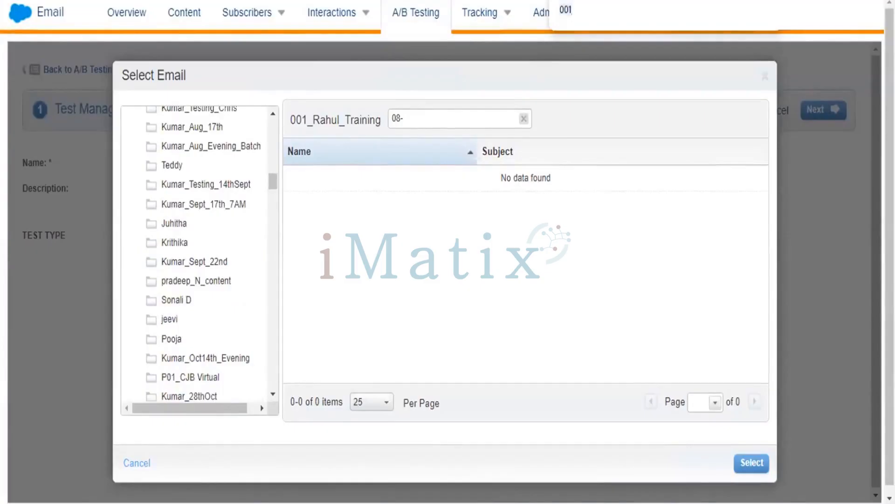
# Find the 08-batch folder again by searching for 08, and check its Content subfolder and Nov - Week3 - 11.20-11.26 for emails.
pyautogui.press('BackSpace')
pyautogui.press('BackSpace')
pyautogui.press('BackSpace')
pyautogui.write('08')
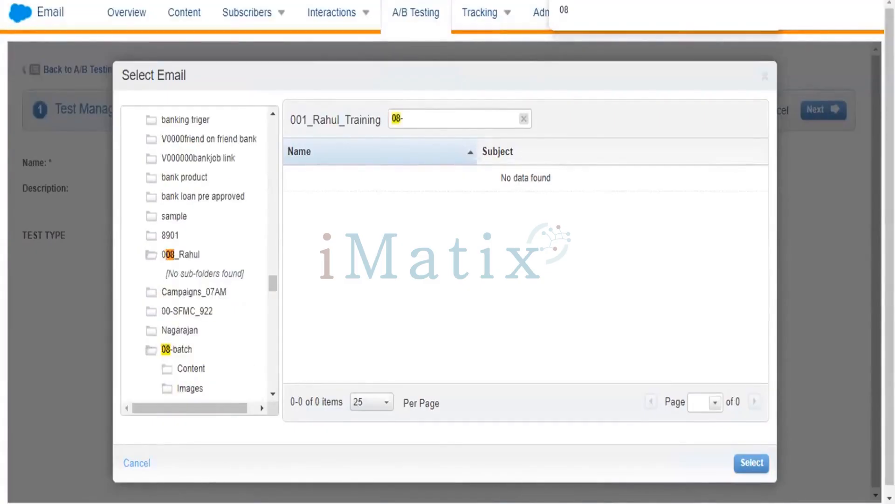
pyautogui.press('Return')
pyautogui.press('Return')
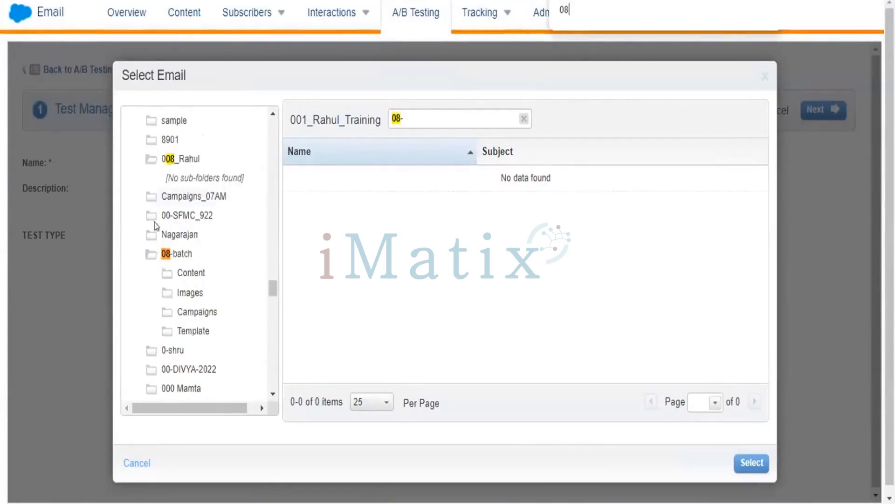
pyautogui.click(175, 254)
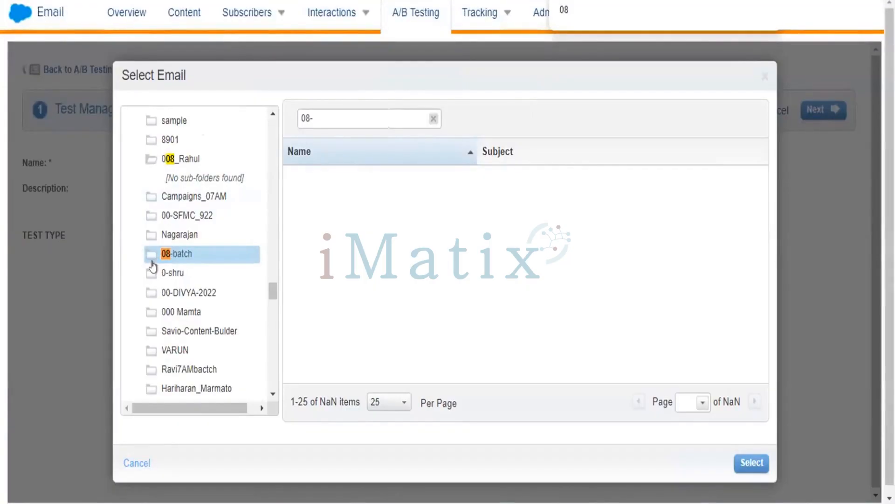
pyautogui.click(162, 235)
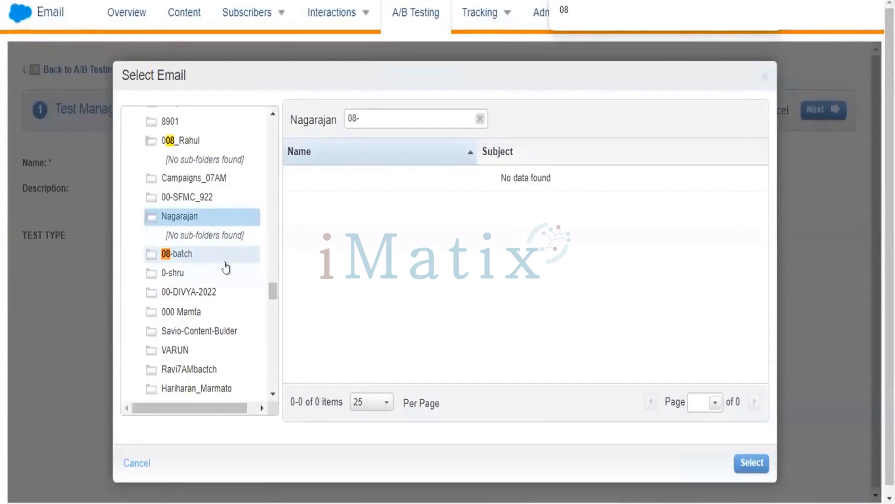
pyautogui.click(184, 256)
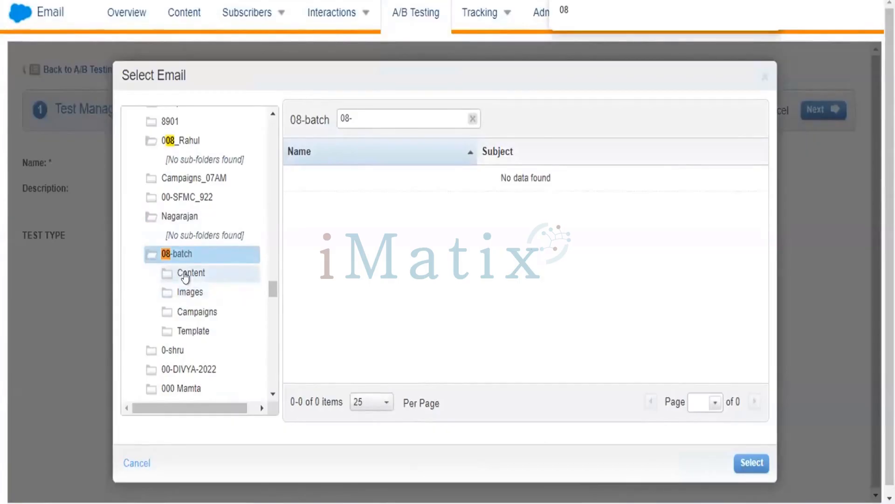
pyautogui.click(185, 277)
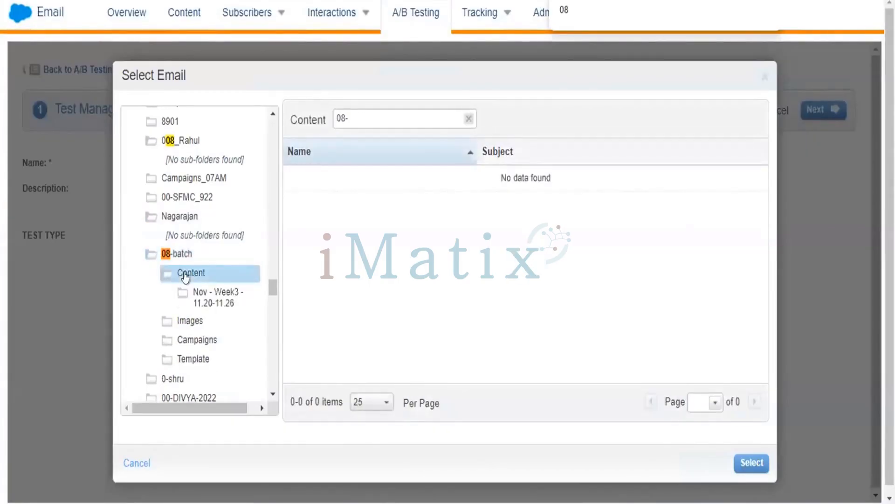
pyautogui.click(206, 302)
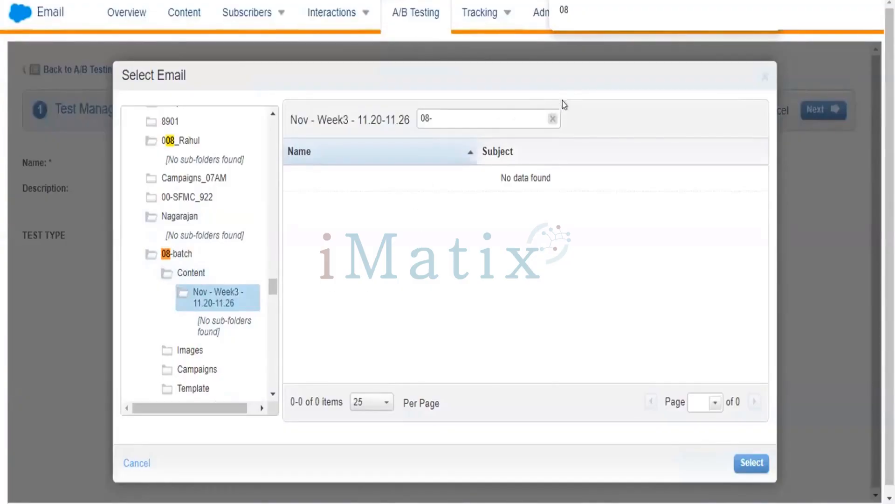
# Clear the email search filter and choose Contents_Email from the 08-batch folder as the test email.
pyautogui.click(553, 118)
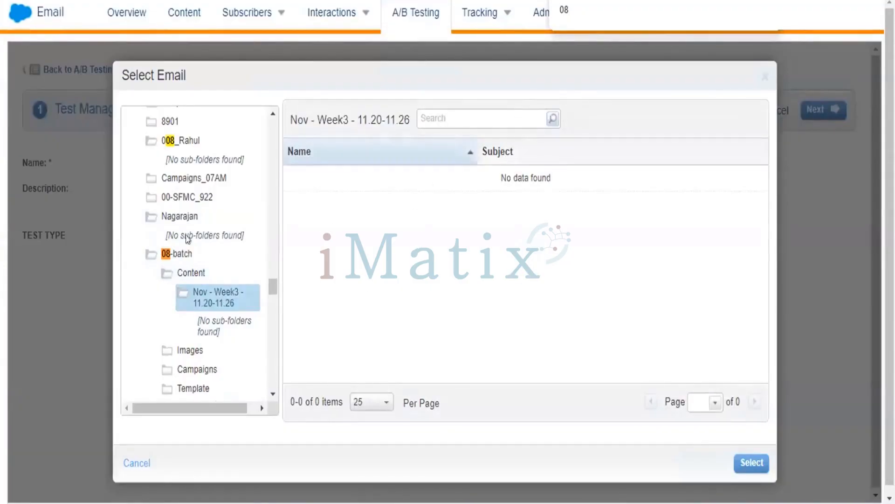
pyautogui.click(177, 254)
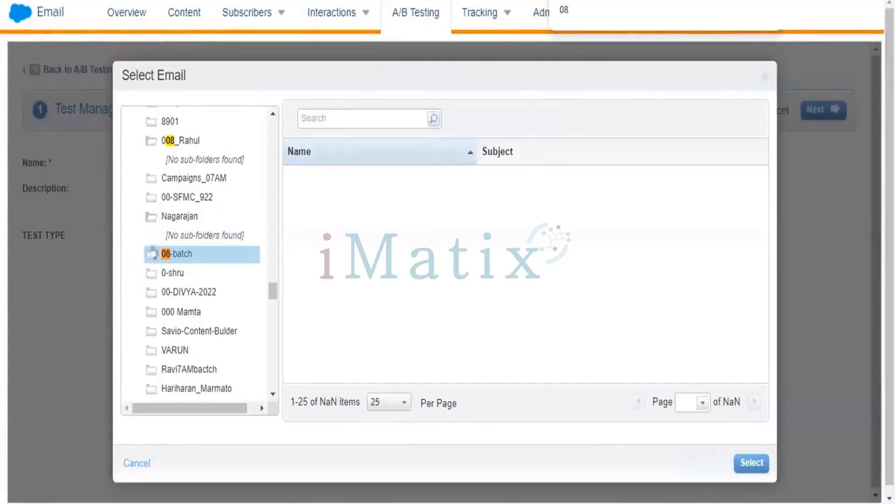
pyautogui.click(174, 215)
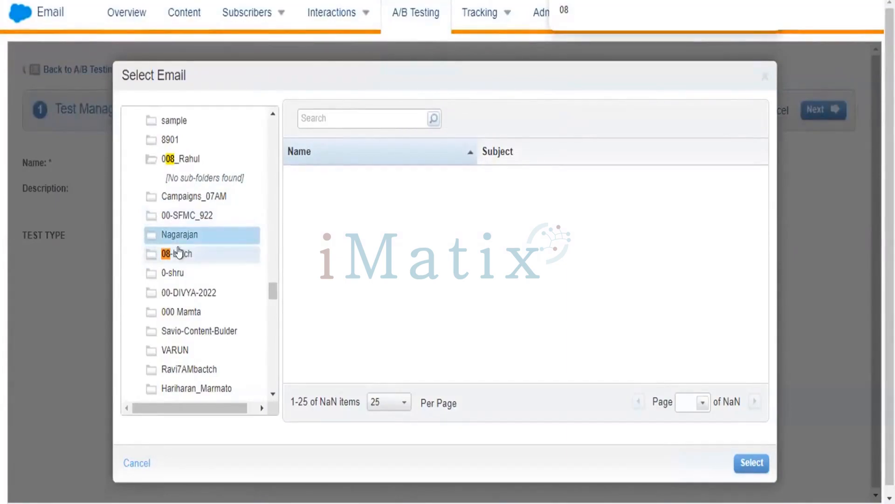
pyautogui.click(178, 253)
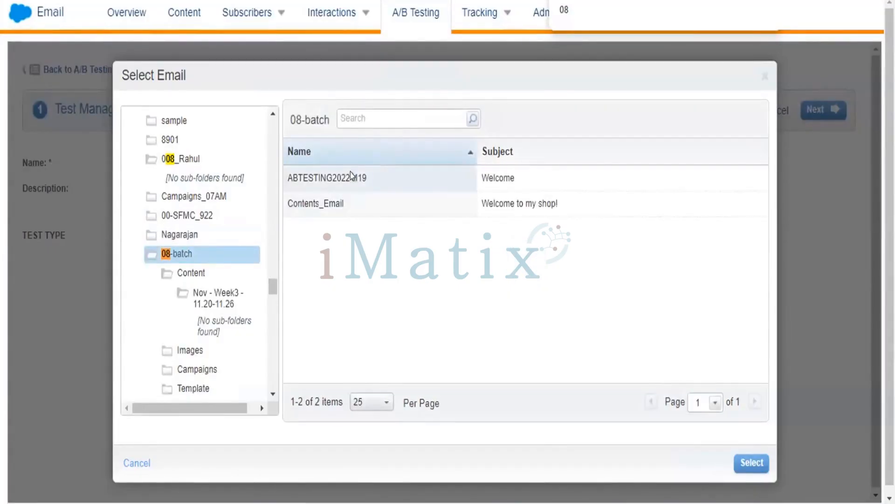
pyautogui.click(345, 203)
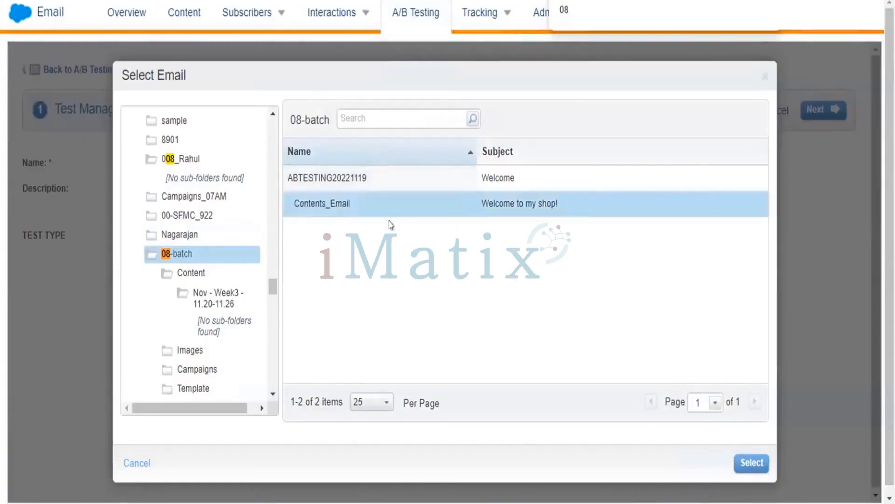
pyautogui.click(740, 461)
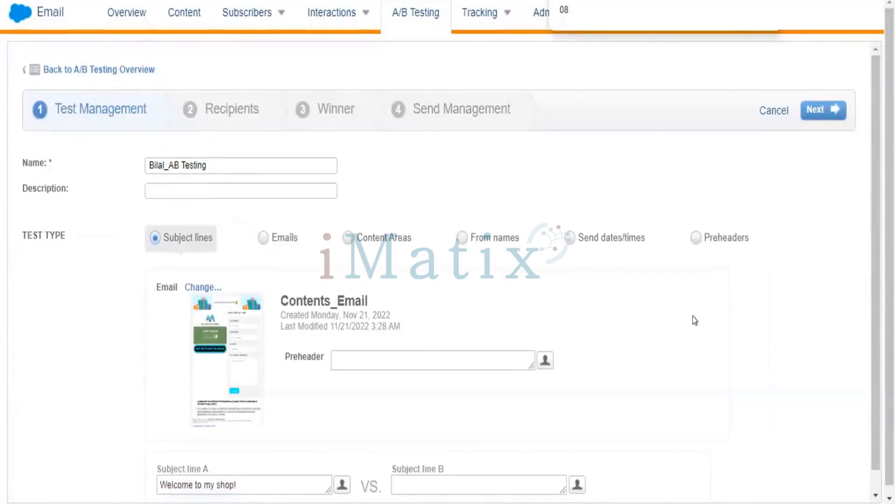
# Set subject line B to Welcome to my shop_test, based on subject line A's text, and continue to the recipients.
pyautogui.scroll(-1, 779, 334)
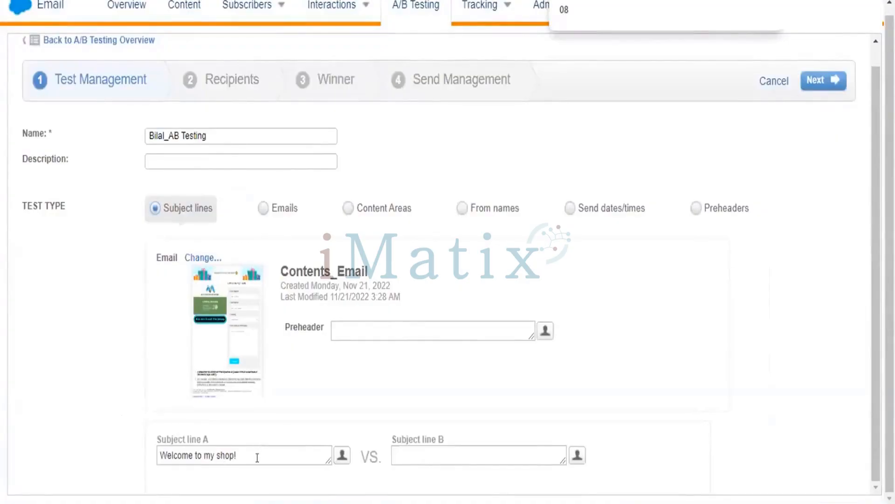
pyautogui.click(256, 457)
pyautogui.hotkey('ctrl', 'a')
pyautogui.hotkey('ctrl', 'c')
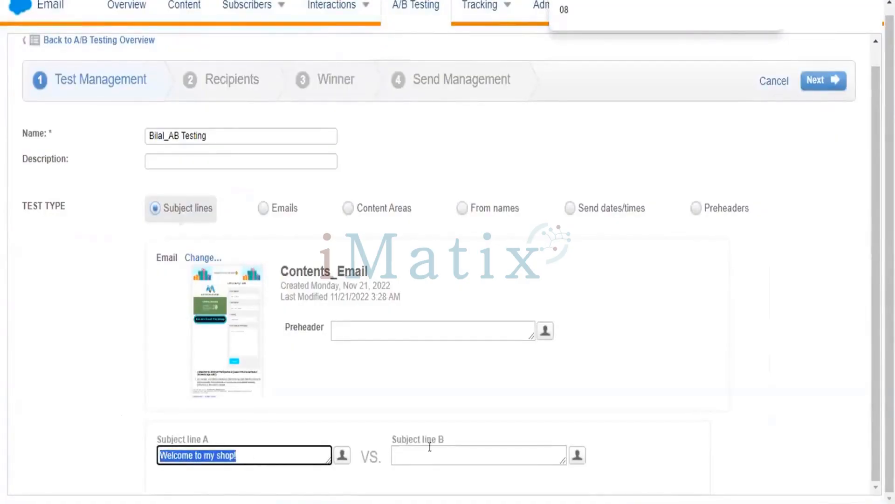
pyautogui.click(429, 447)
pyautogui.hotkey('ctrl', 'v')
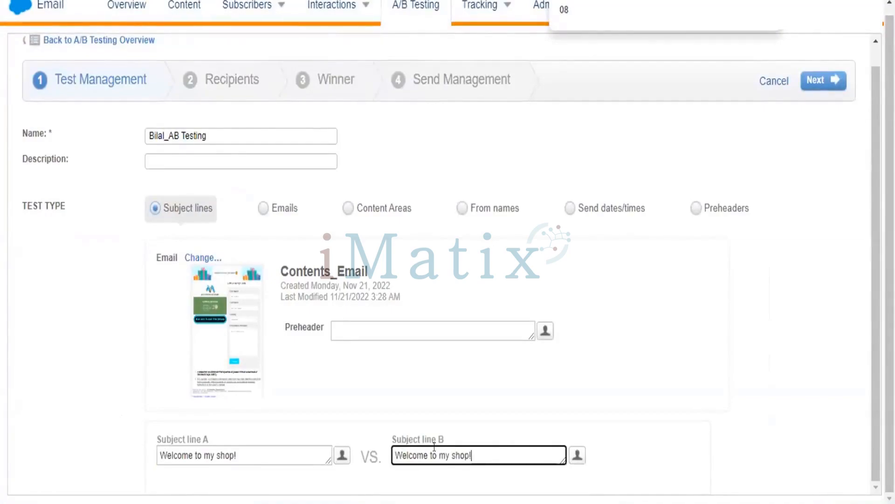
pyautogui.press('BackSpace')
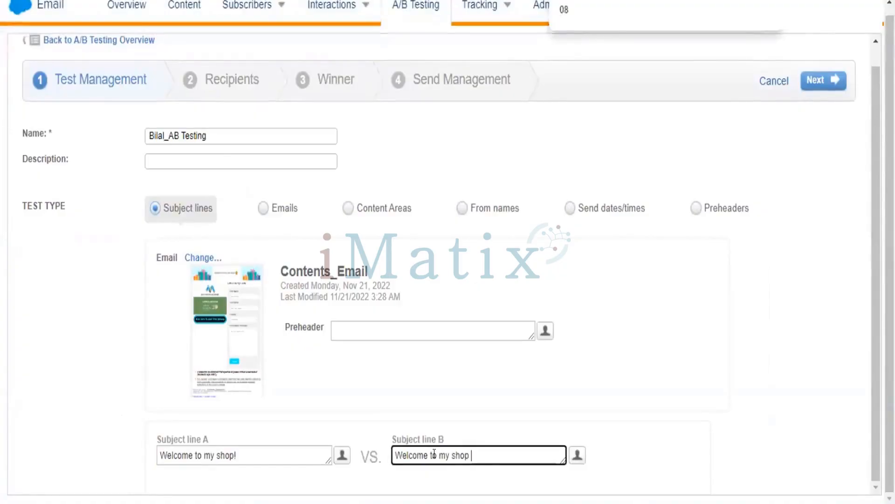
pyautogui.write('_test')
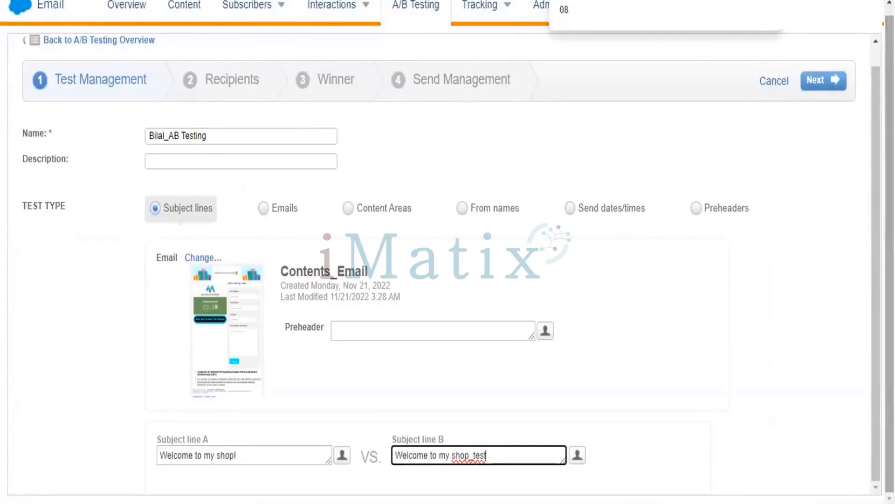
pyautogui.hotkey('ctrl', '-')
pyautogui.hotkey('ctrl', '-')
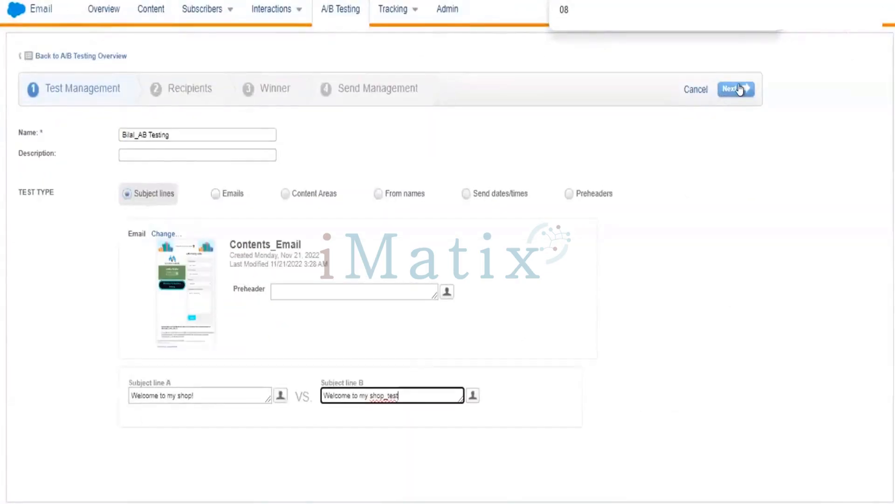
pyautogui.click(739, 90)
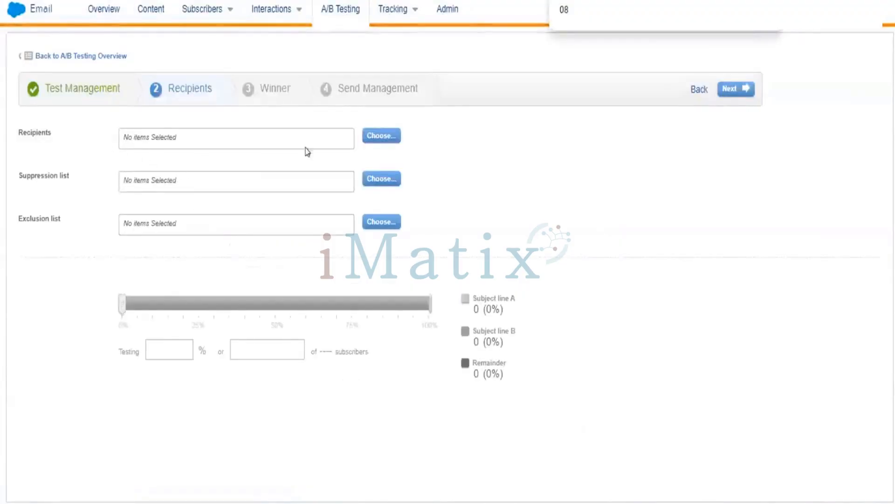
# Switch the recipient selection to data extensions, search them by a person's first name, and return to the full list.
pyautogui.click(379, 134)
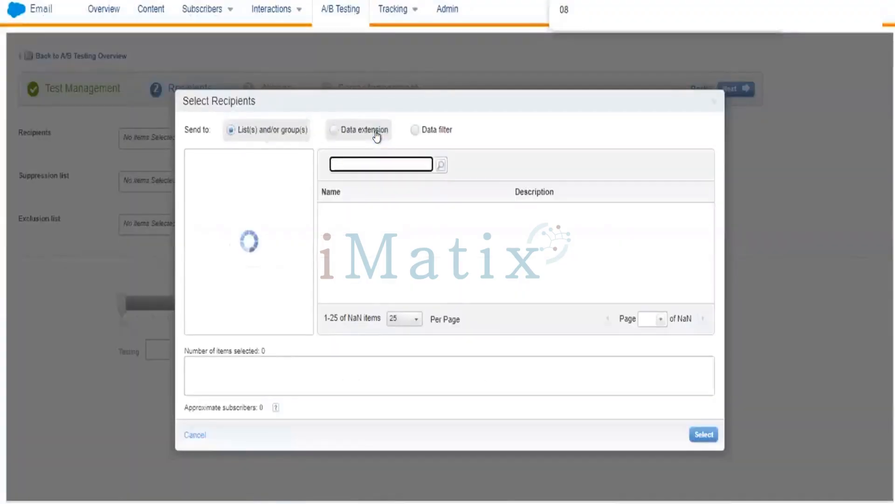
pyautogui.click(347, 130)
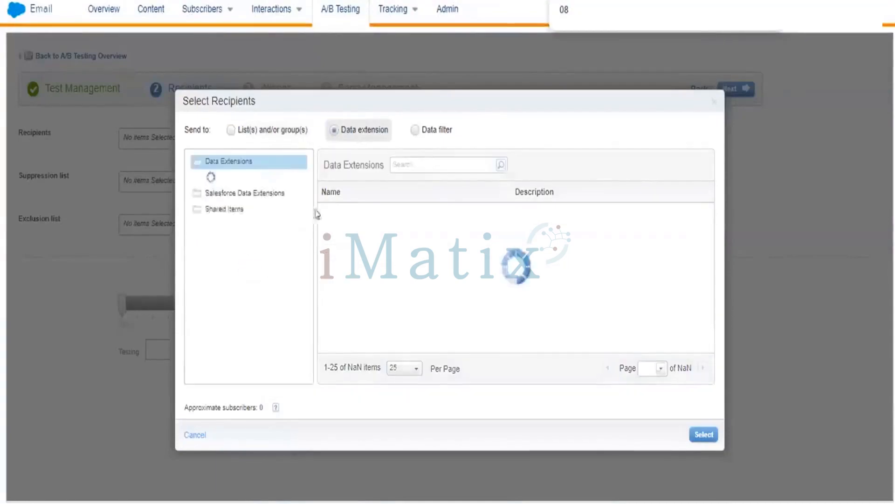
pyautogui.click(398, 163)
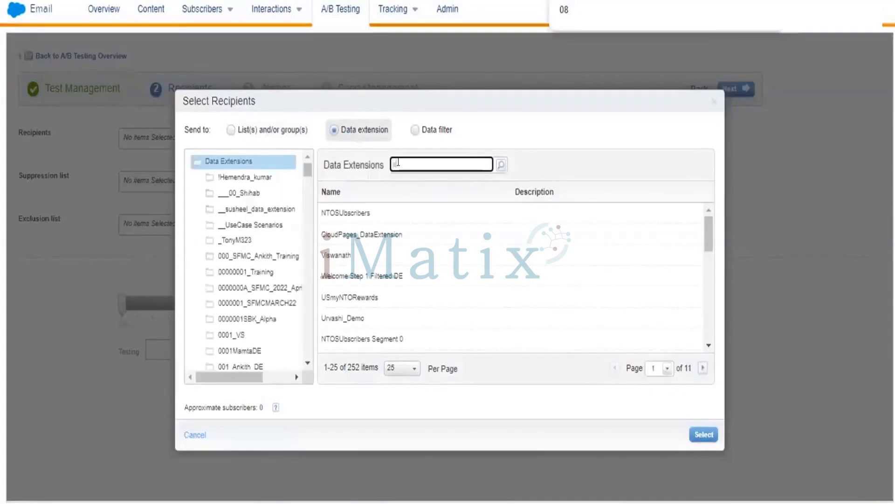
pyautogui.write('ankith')
pyautogui.press('Return')
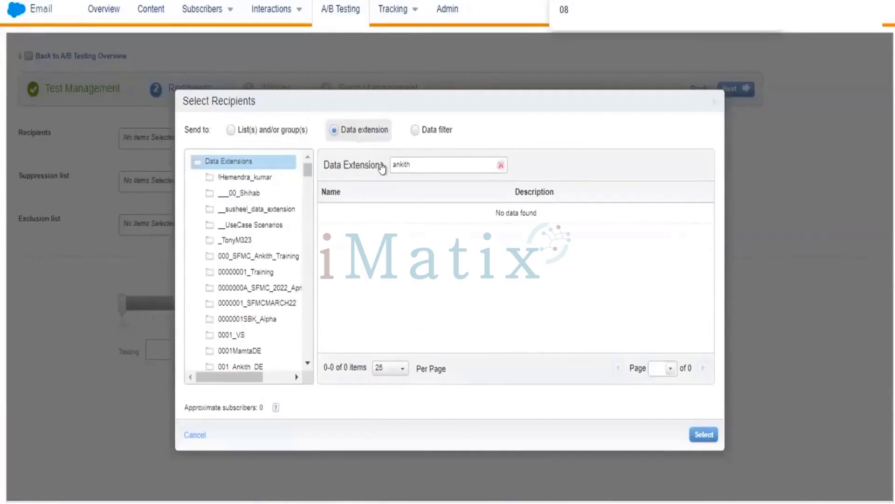
pyautogui.click(286, 159)
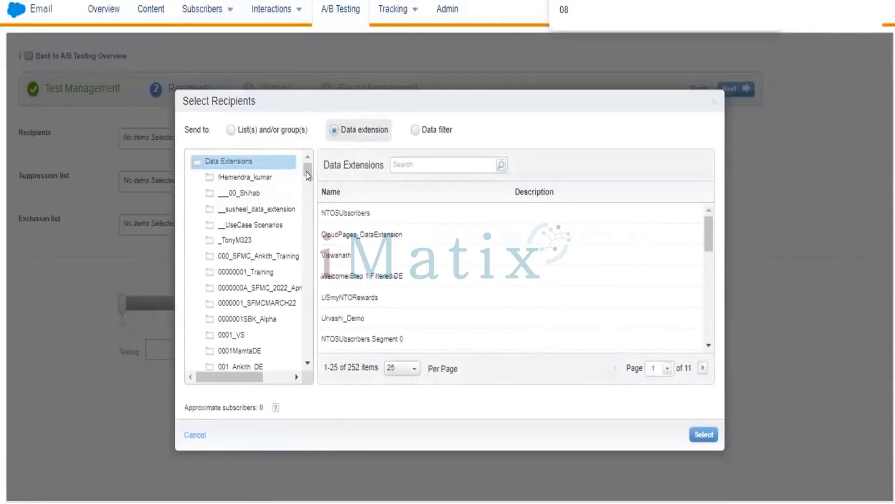
# Find the data extension folder named after the test's owner by searching the page for its name, and open it.
pyautogui.moveTo(307, 175)
pyautogui.mouseDown()
pyautogui.moveTo(308, 196)
pyautogui.moveTo(308, 186)
pyautogui.mouseUp()
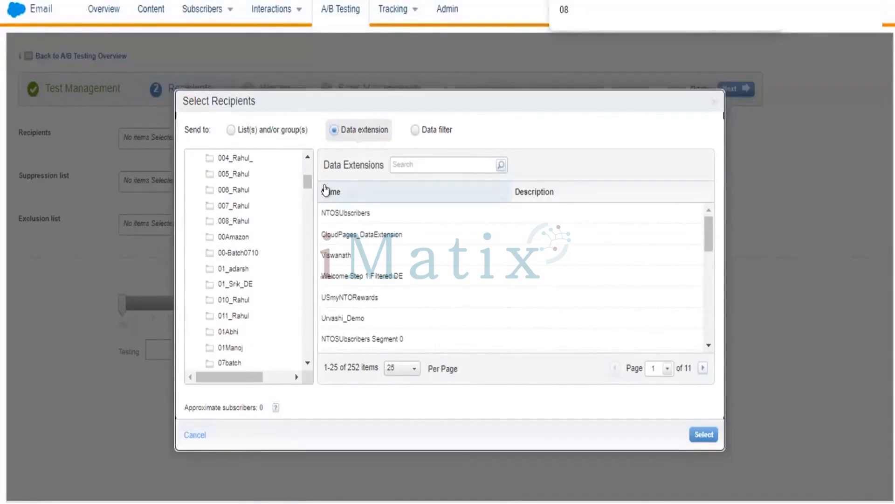
pyautogui.click(566, 15)
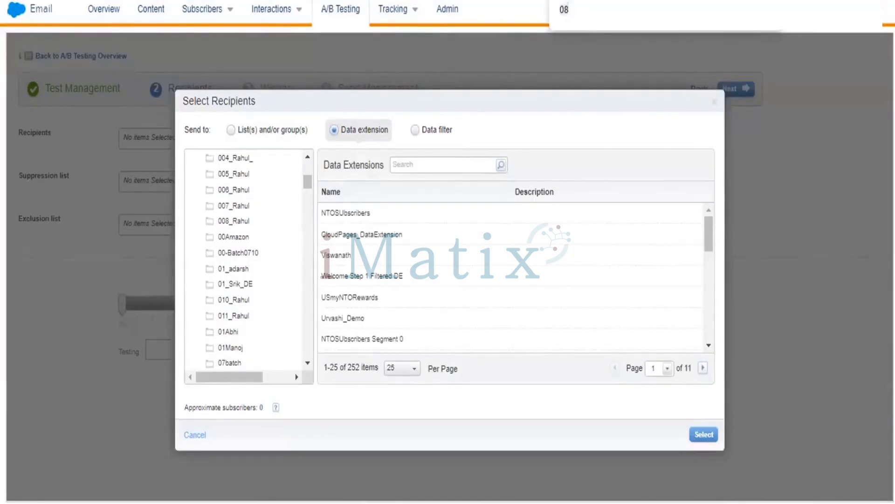
pyautogui.press('BackSpace')
pyautogui.press('BackSpace')
pyautogui.write('bila')
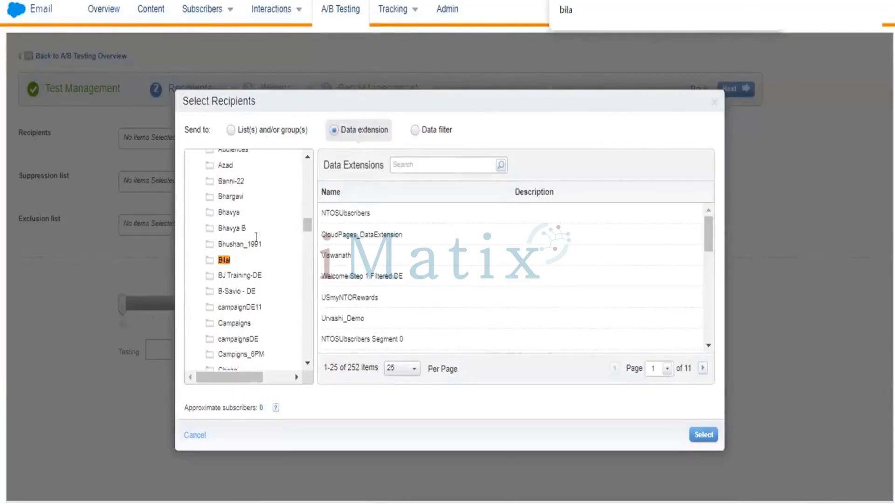
pyautogui.click(219, 261)
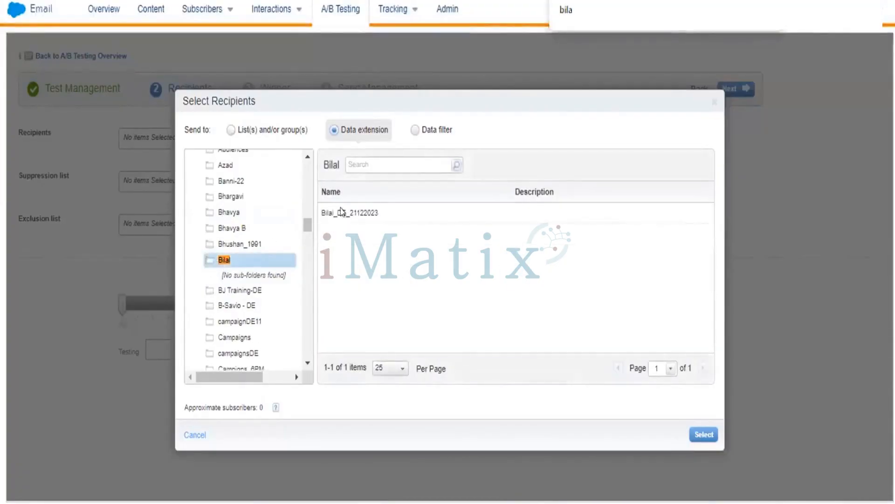
# Select the data extension ending in DE_21122023 as the test's recipients.
pyautogui.doubleClick(341, 212)
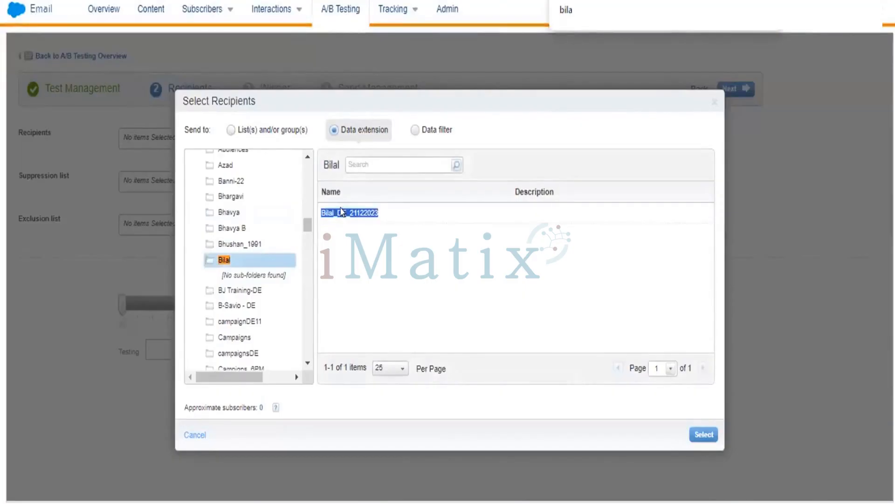
pyautogui.click(695, 433)
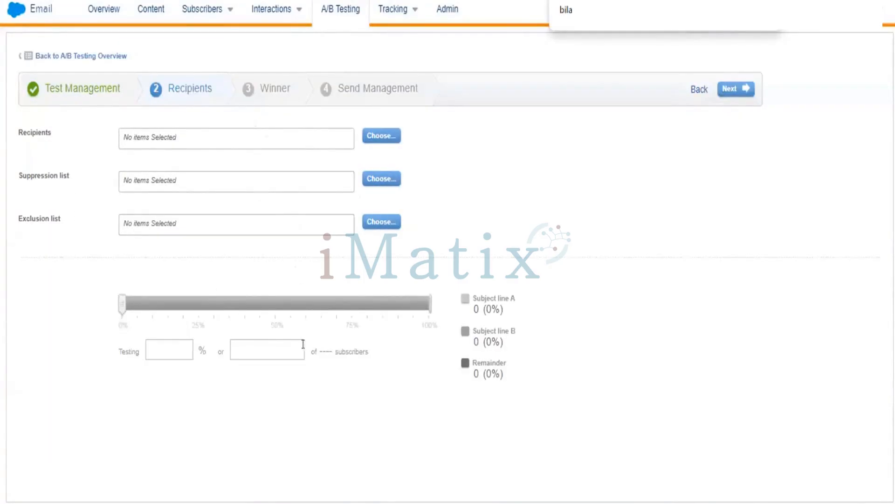
pyautogui.click(374, 138)
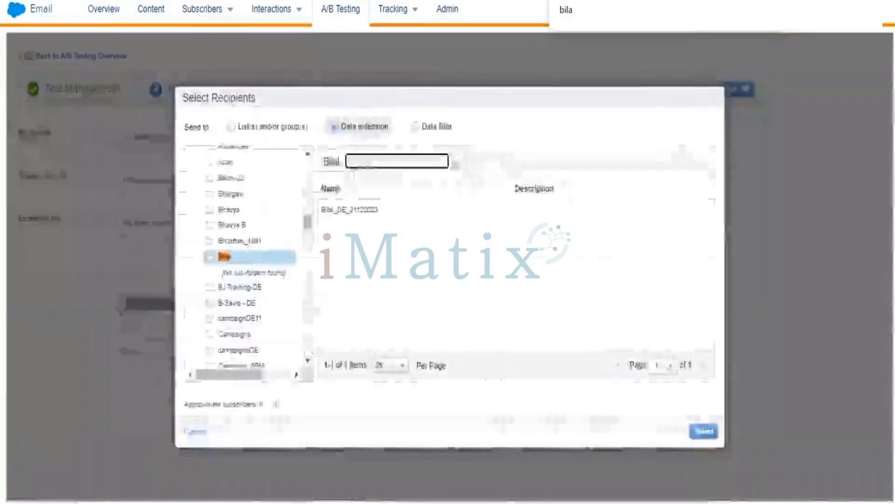
pyautogui.click(351, 209)
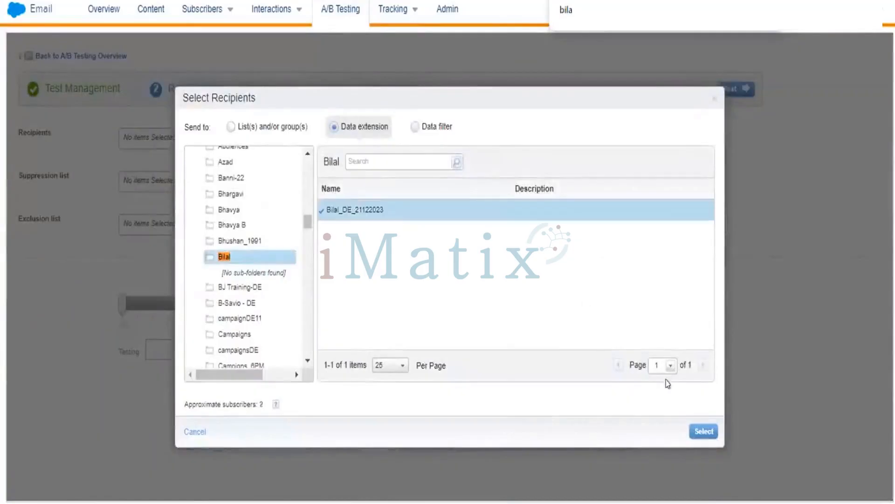
pyautogui.click(704, 432)
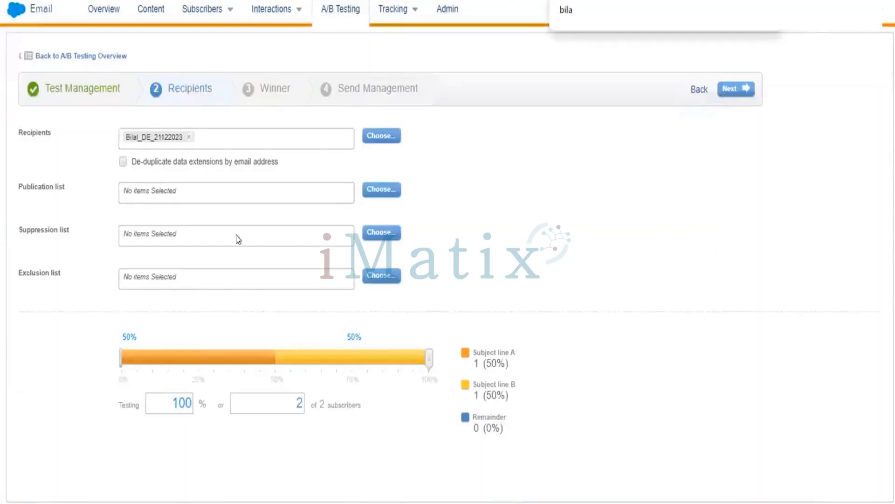
# Enable de-duplication by email address, keep 100% of the subscribers in the test, and continue to the winner settings.
pyautogui.click(123, 161)
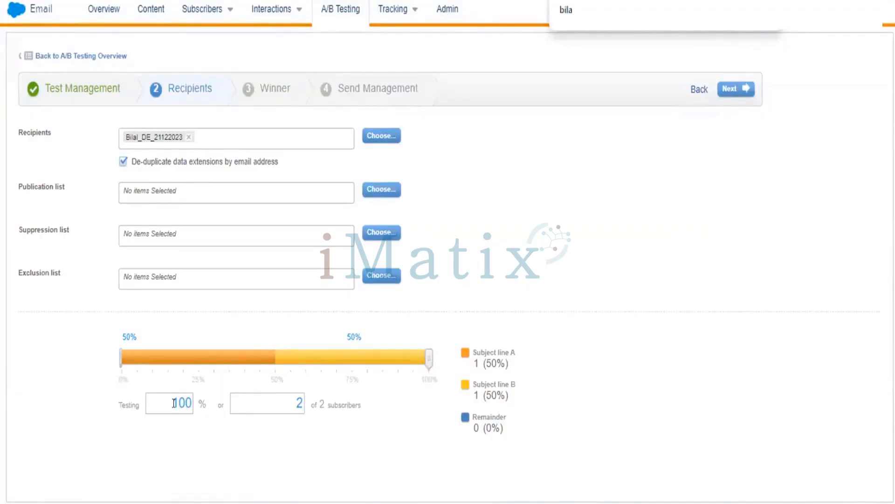
pyautogui.moveTo(175, 403); pyautogui.dragTo(205, 402)
pyautogui.moveTo(425, 359)
pyautogui.mouseDown()
pyautogui.moveTo(256, 360)
pyautogui.moveTo(427, 369)
pyautogui.mouseUp()
pyautogui.click(731, 90)
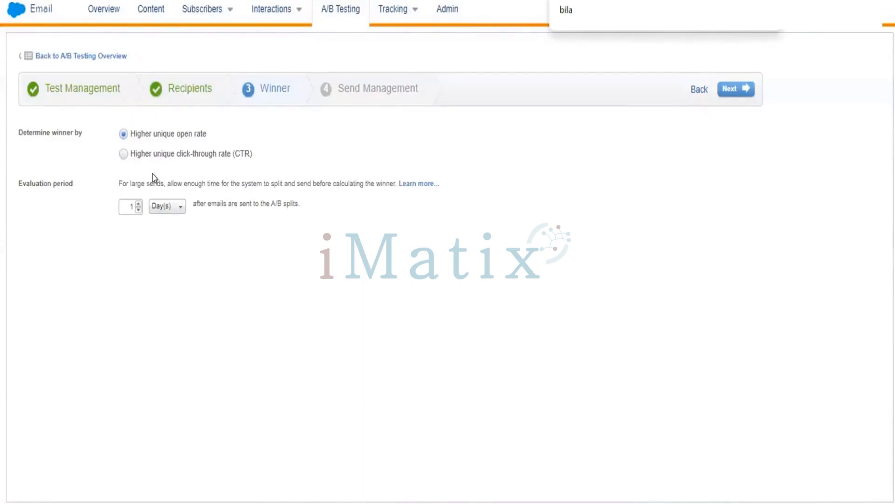
# Check the evaluation period units, keep 1 day with the higher unique open rate criterion, and continue to send management.
pyautogui.click(161, 206)
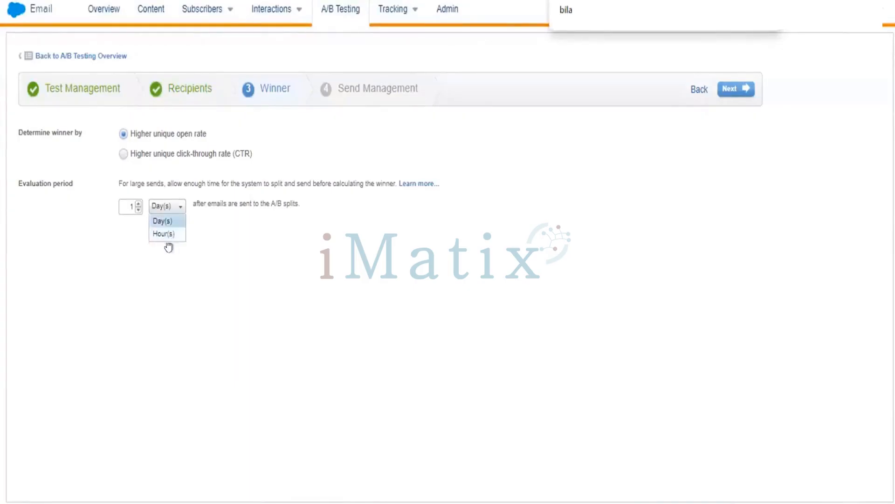
pyautogui.click(195, 263)
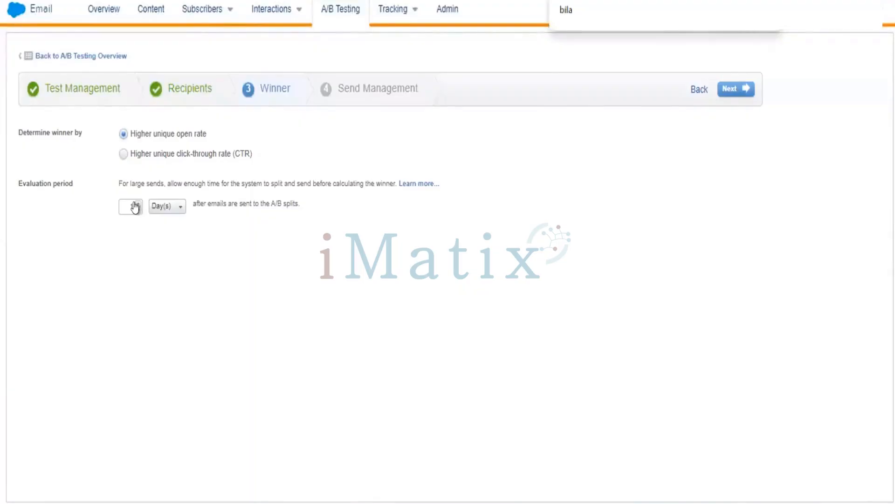
pyautogui.click(734, 88)
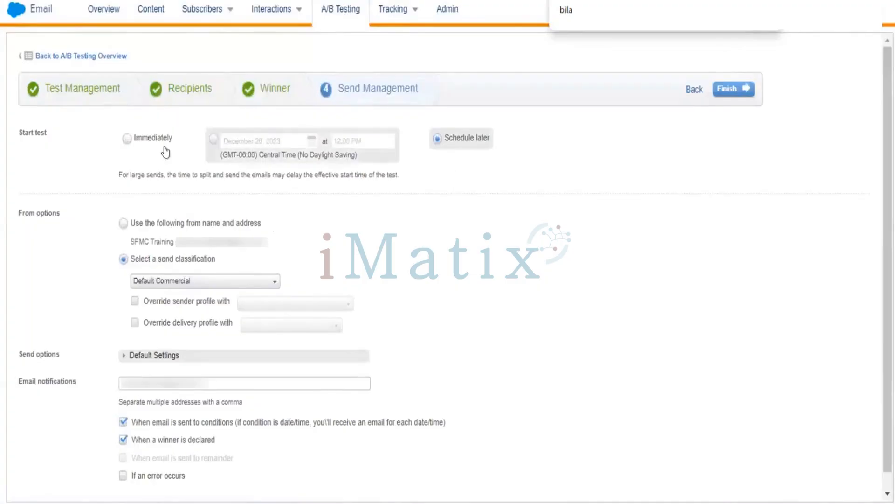
# Set the test to start immediately, review the default send options, and finish and confirm the A/B test.
pyautogui.click(152, 138)
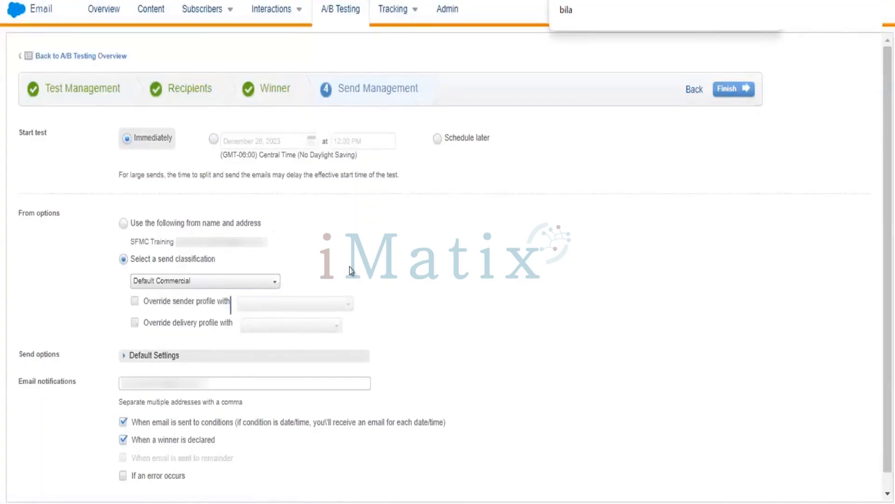
pyautogui.scroll(-1, 349, 267)
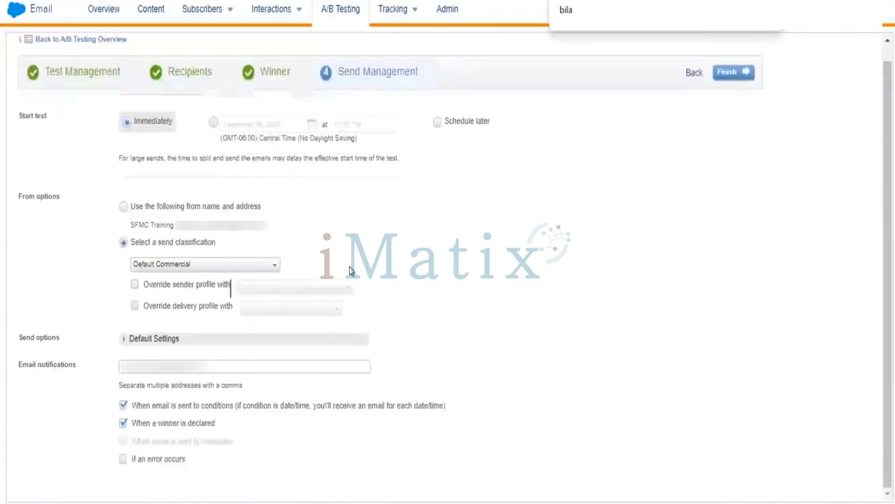
pyautogui.click(123, 339)
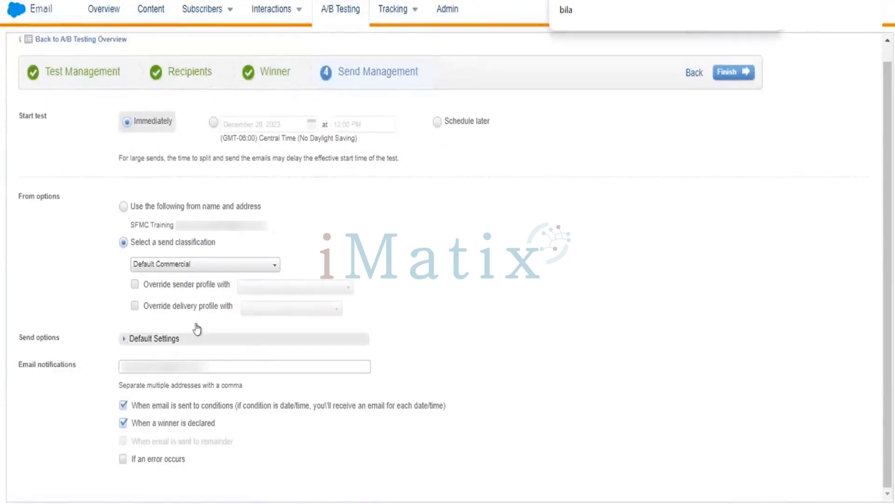
pyautogui.scroll(-2, 484, 309)
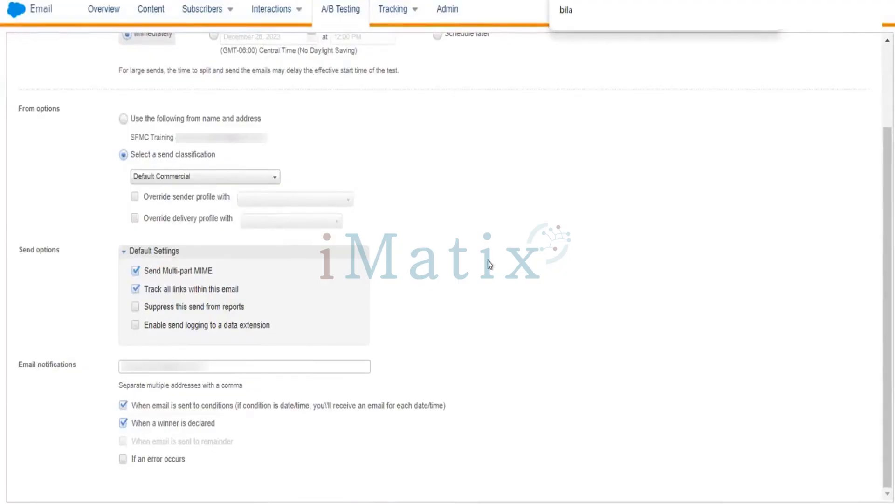
pyautogui.scroll(3, 489, 264)
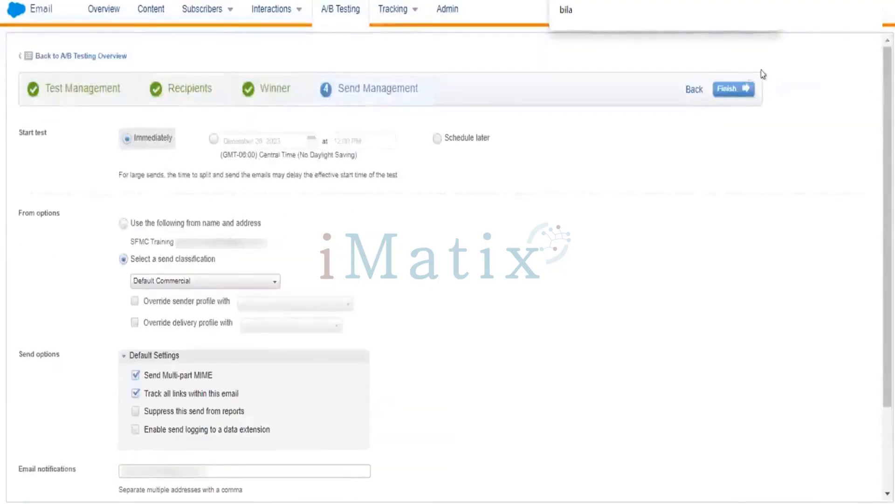
pyautogui.click(719, 88)
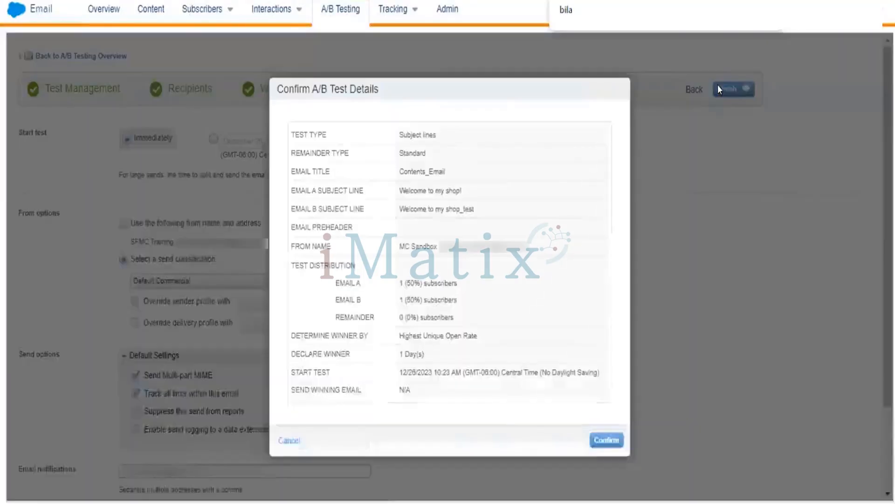
pyautogui.click(601, 440)
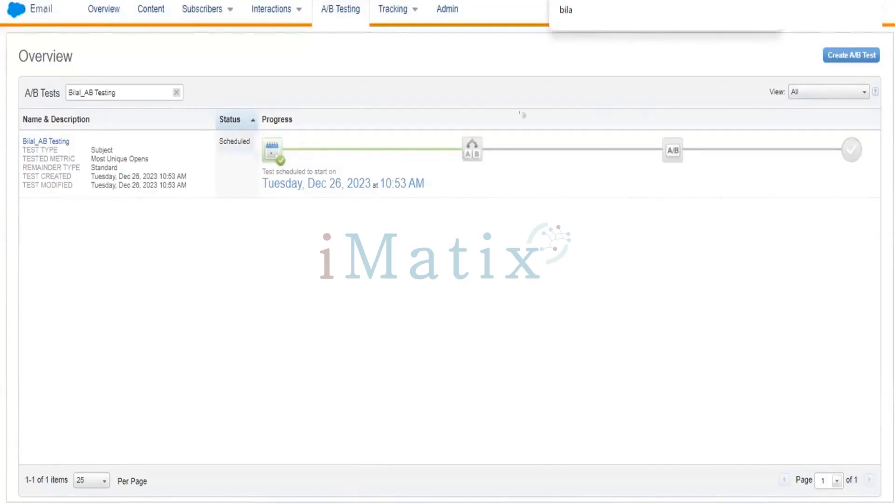
# Open the tracking list of email sends and limit it to the sends from today.
pyautogui.moveTo(391, 8)
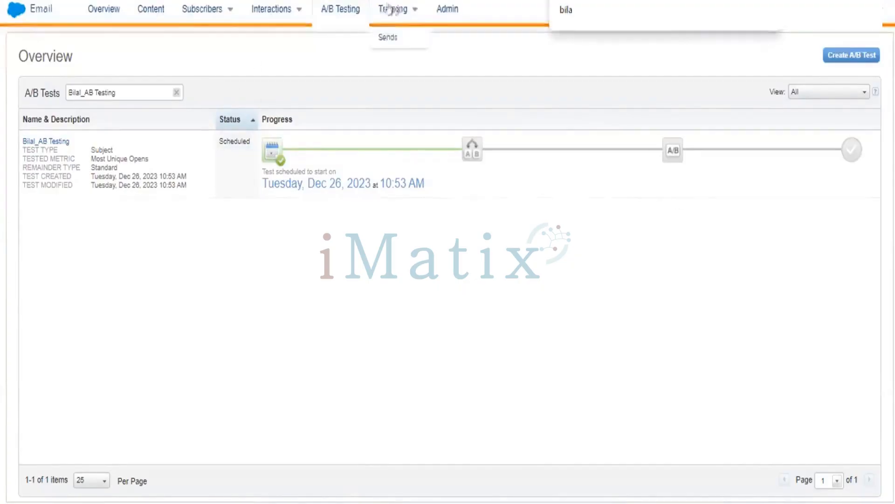
pyautogui.click(392, 36)
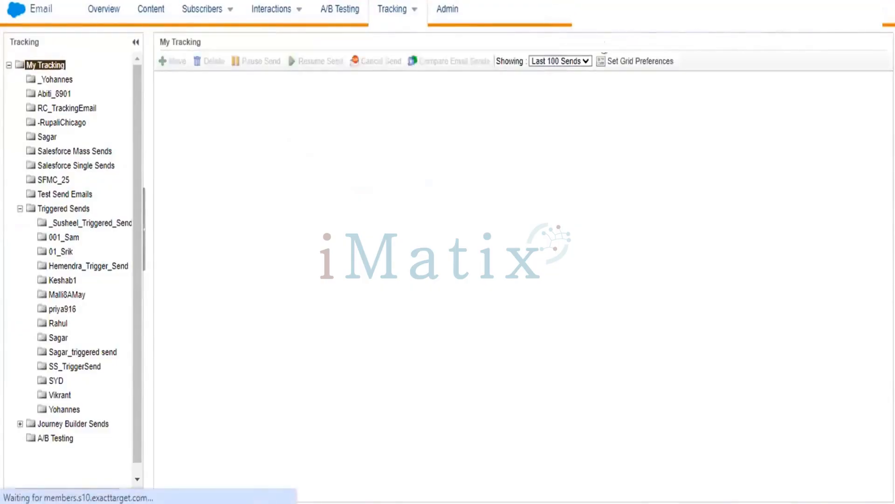
pyautogui.click(572, 63)
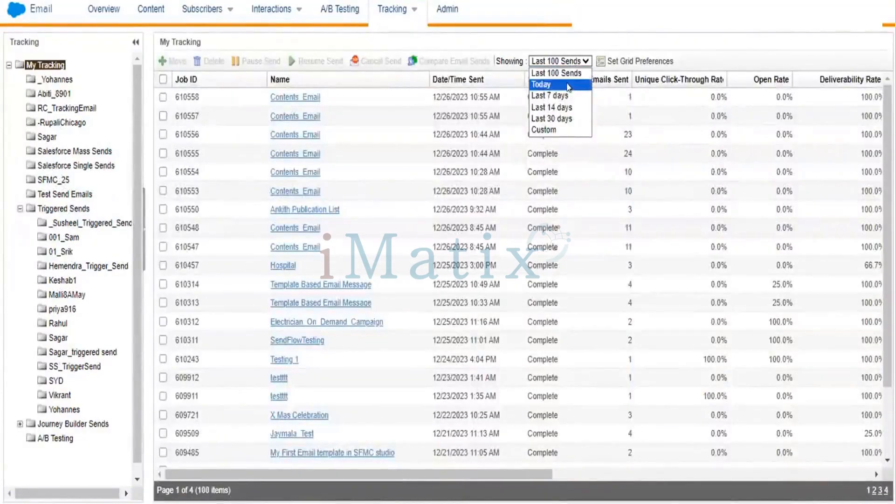
pyautogui.click(569, 86)
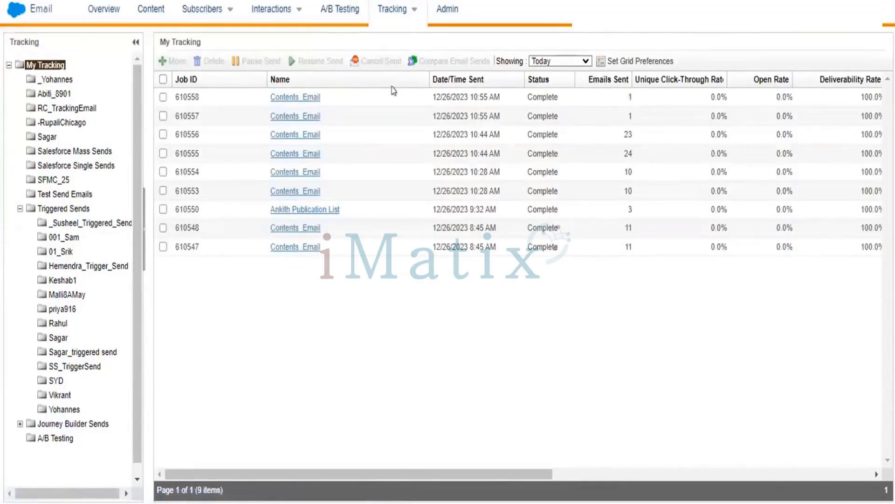
# Open the tracking details of the most recent Contents_Email send and review its summary, send and open performance, and inbox activity.
pyautogui.click(281, 99)
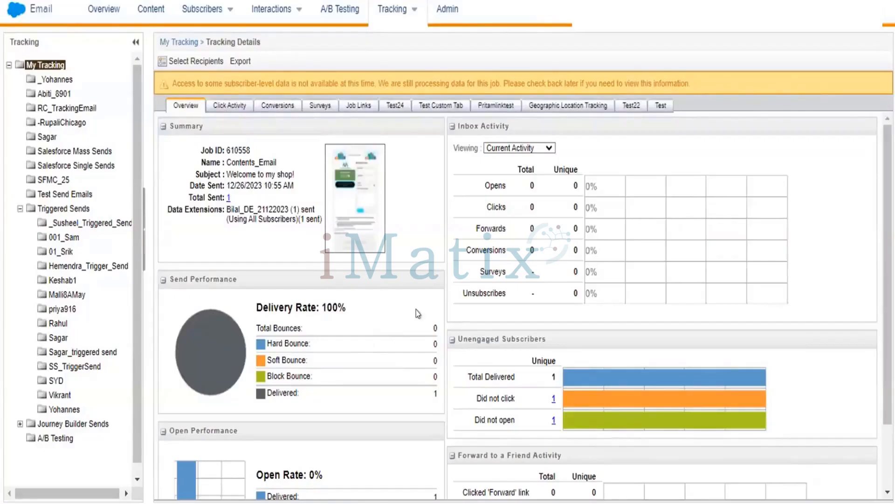
pyautogui.scroll(-2, 417, 310)
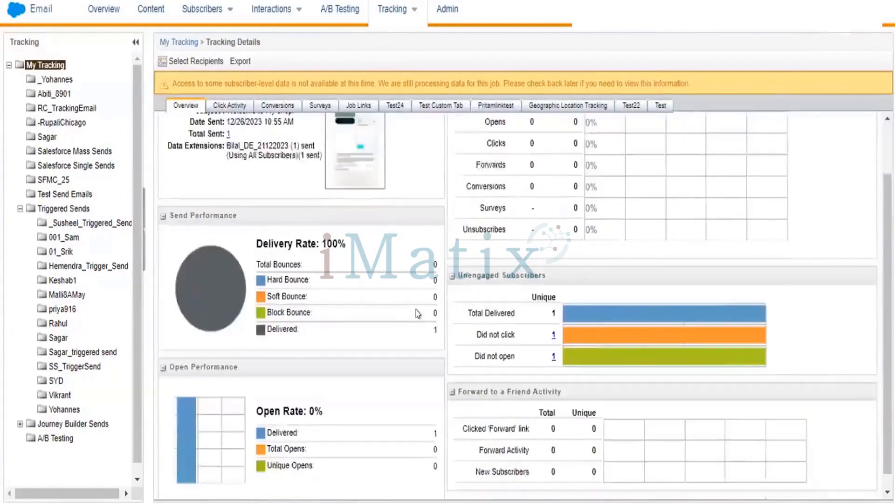
pyautogui.scroll(2, 416, 310)
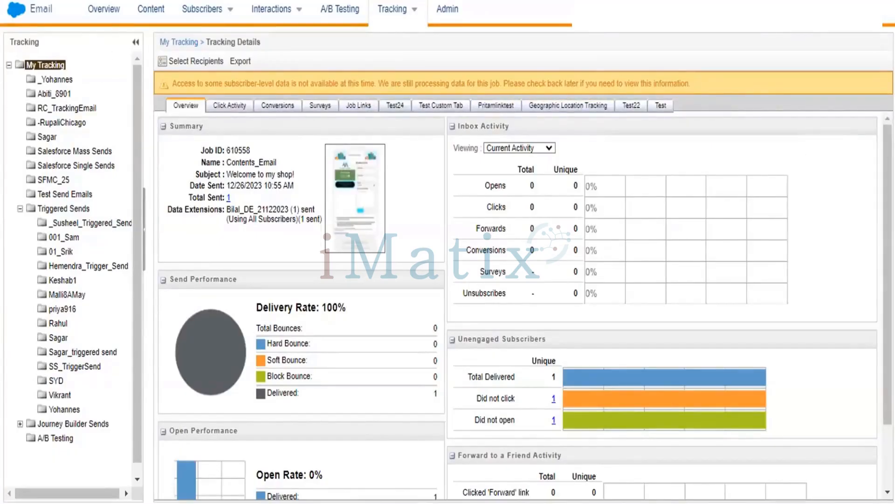
pyautogui.scroll(-3, 522, 303)
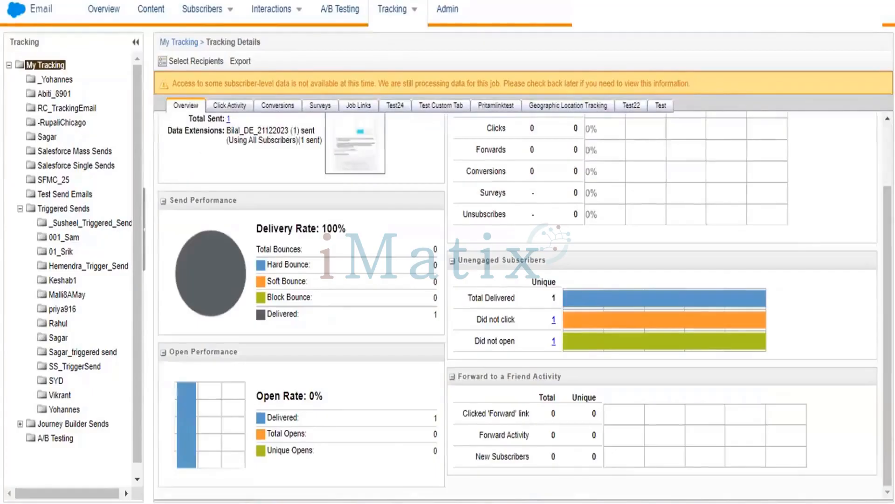
pyautogui.scroll(3, 523, 303)
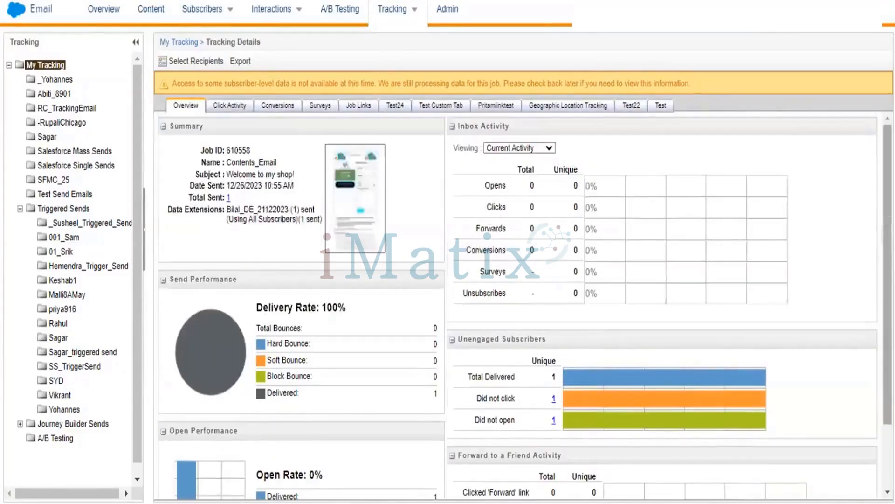